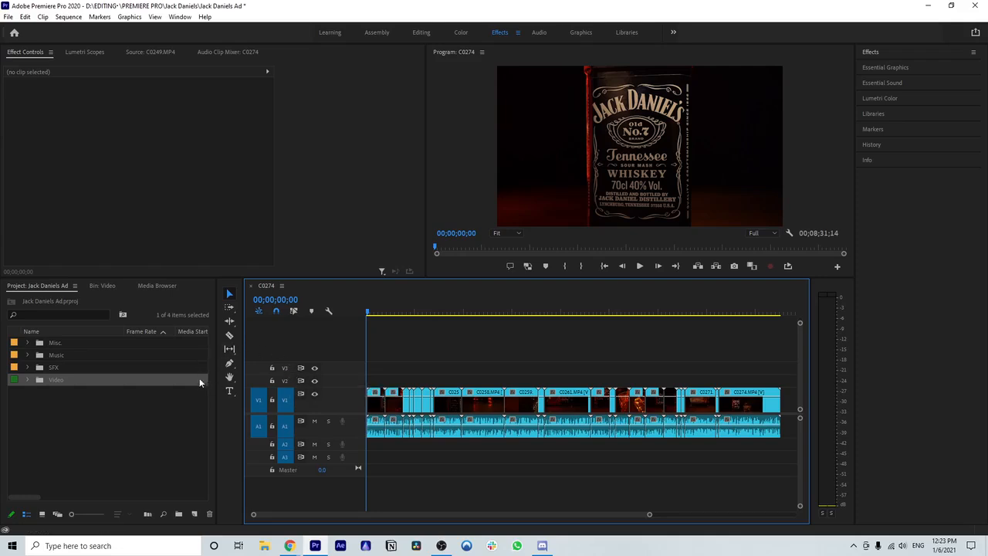
# - Play the opening seconds of the sequence to preview the raw bottle footage with its sound
pyautogui.moveTo(648, 515); pyautogui.dragTo(643, 515)
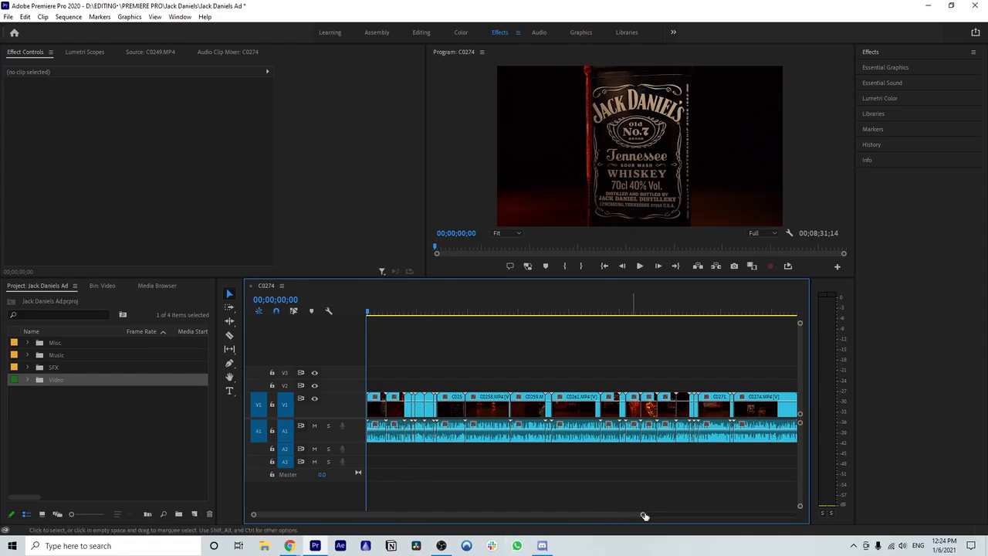
pyautogui.moveTo(645, 516); pyautogui.dragTo(670, 514)
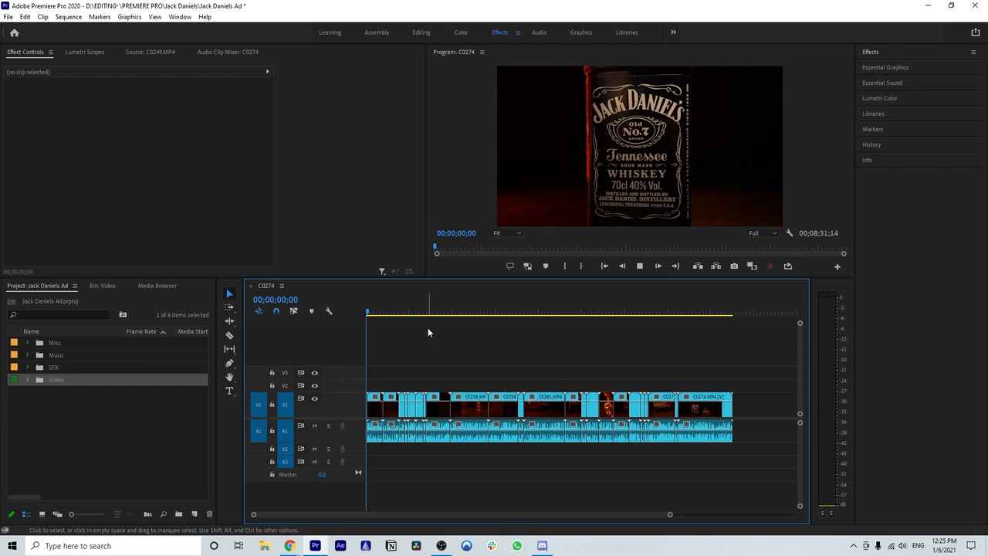
pyautogui.press('space')
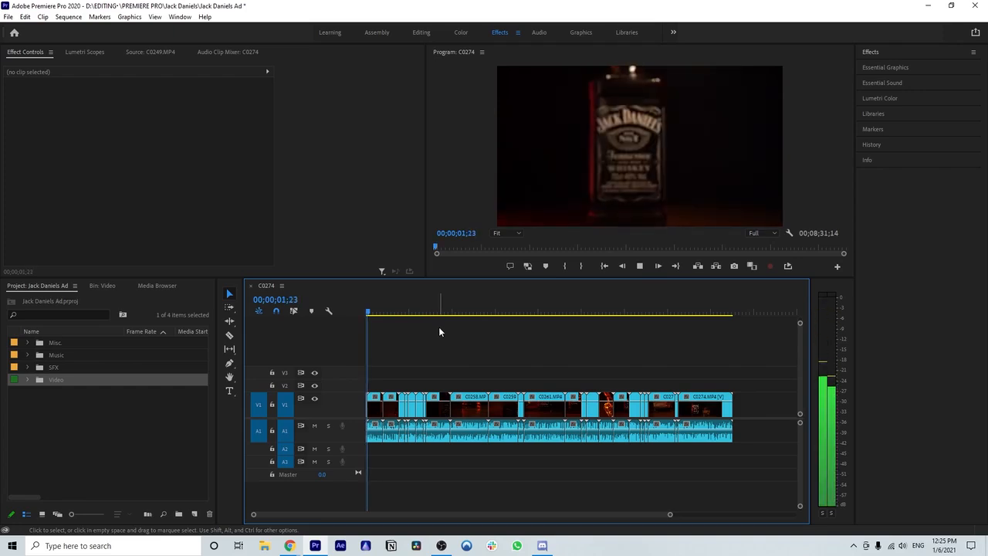
pyautogui.press('space')
pyautogui.moveTo(670, 513)
pyautogui.mouseDown()
pyautogui.moveTo(662, 516)
pyautogui.moveTo(670, 515)
pyautogui.mouseUp()
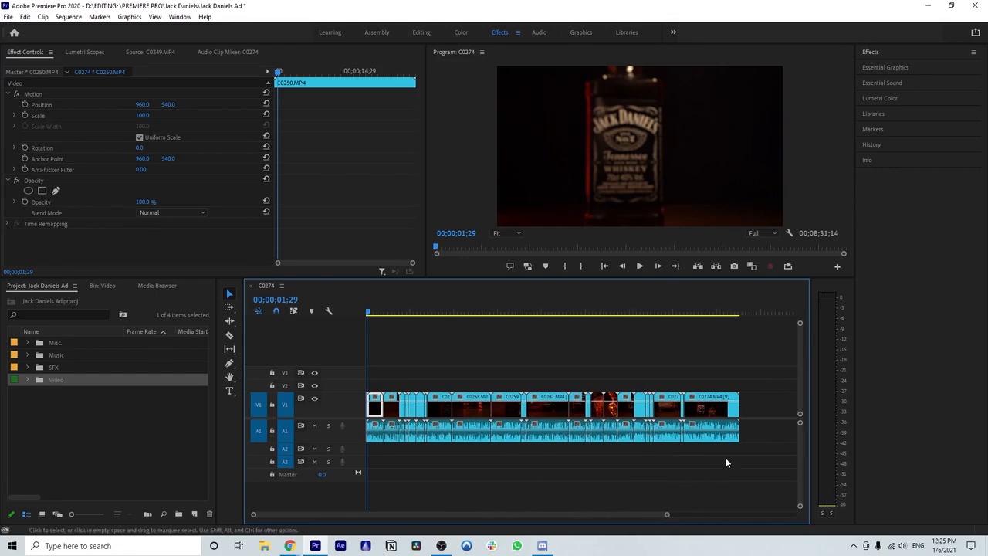
# - Try muting audio track A1 during a short playback, and unmute it again
pyautogui.moveTo(759, 451); pyautogui.dragTo(666, 444)
pyautogui.click(671, 460)
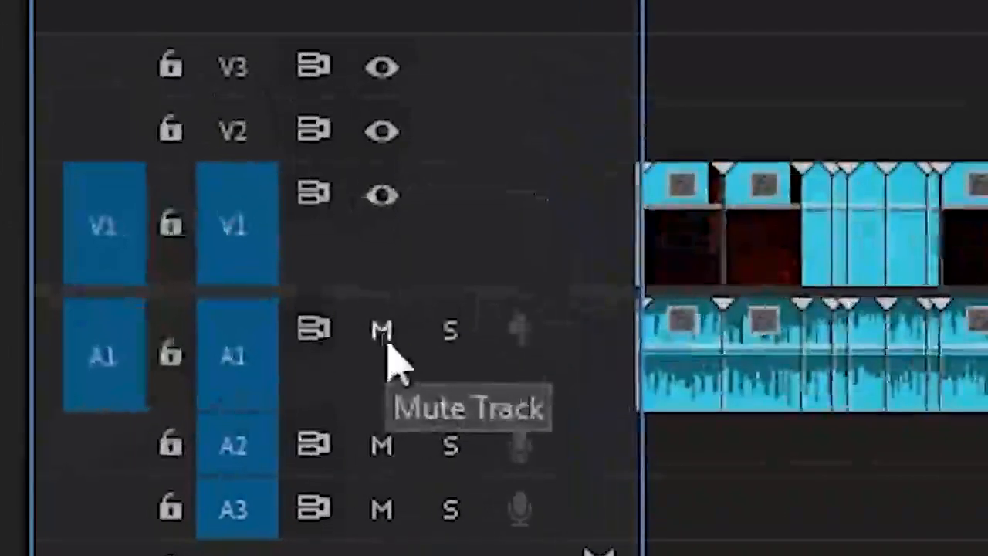
pyautogui.click(379, 359)
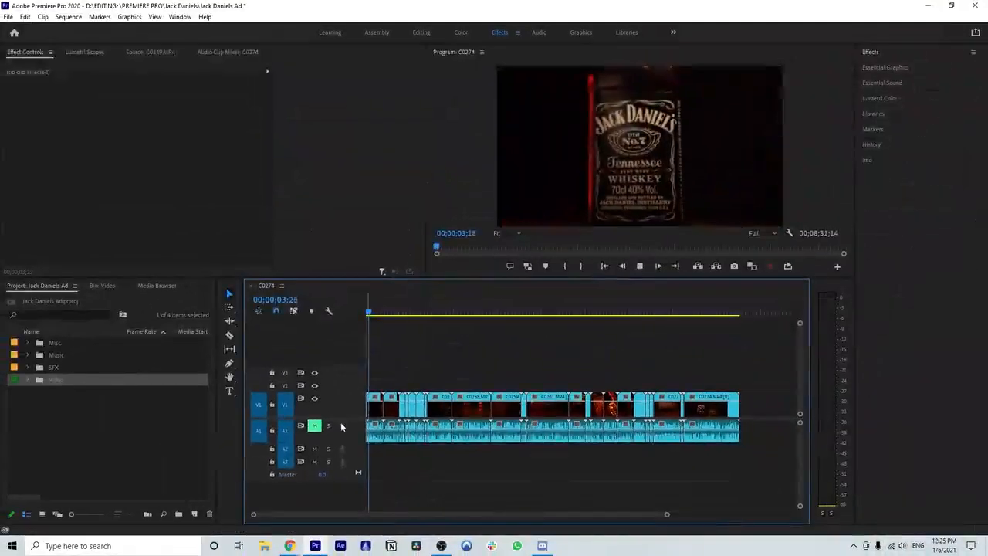
pyautogui.press('space')
pyautogui.click(315, 427)
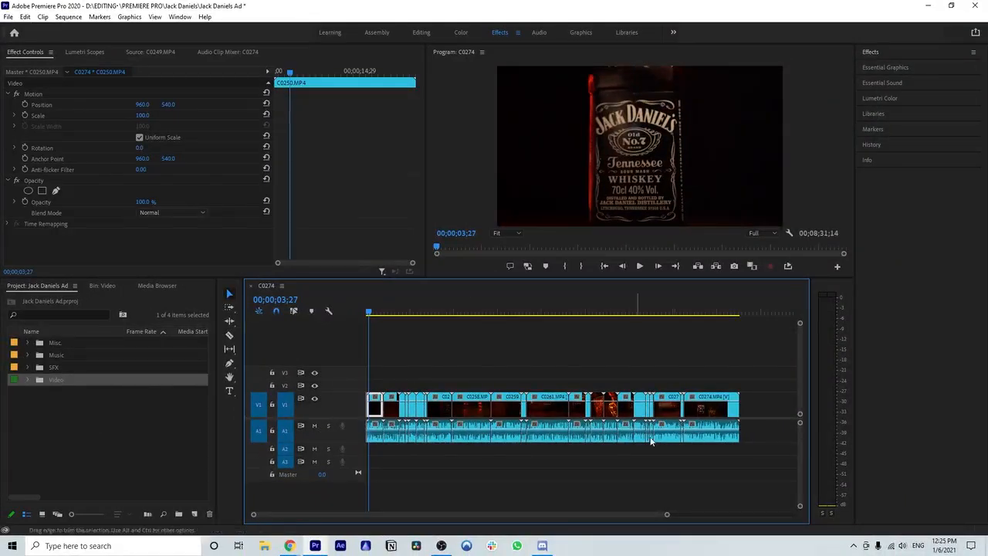
# - Delete all the audio clips on track A1 and play the opening of the footage without sound
pyautogui.moveTo(755, 453); pyautogui.dragTo(369, 436)
pyautogui.press('Delete')
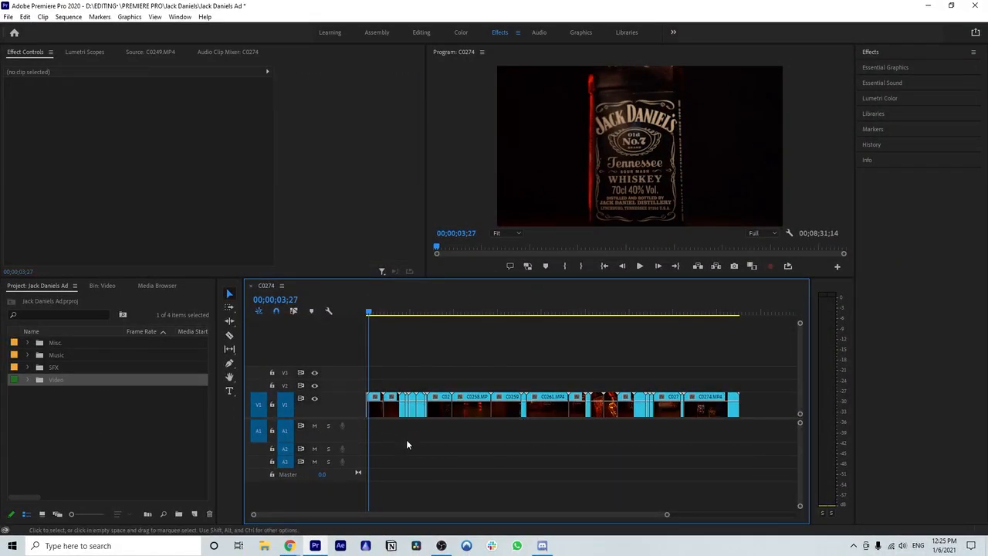
pyautogui.press('space')
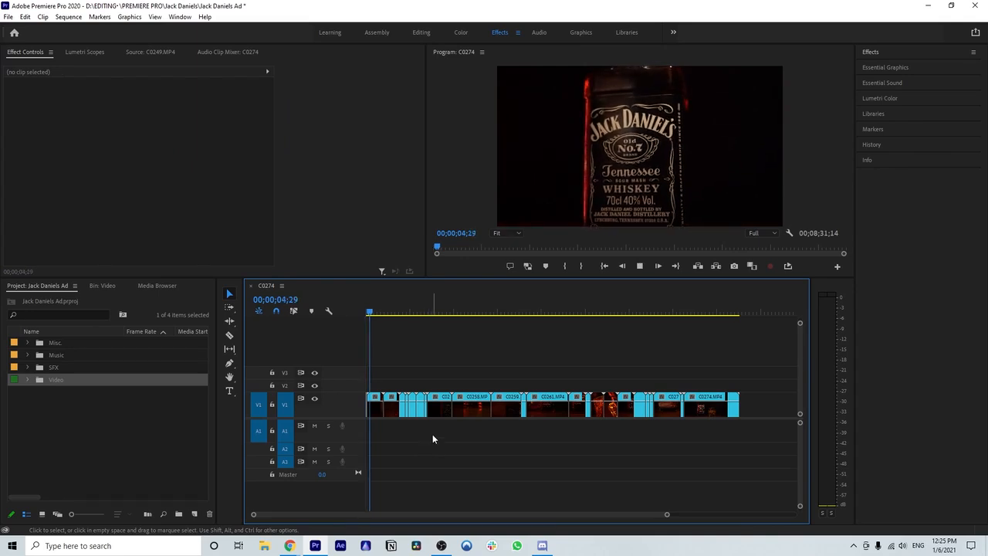
pyautogui.click(374, 406)
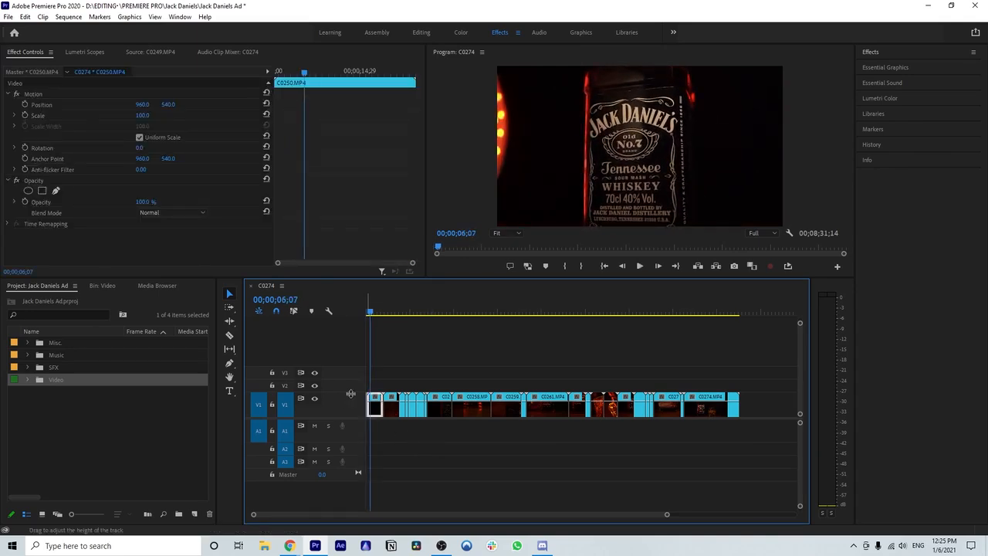
# - Adjust the V1 track height and the video/audio divider, and widen the timeline by narrowing the project and effects areas
pyautogui.moveTo(351, 389); pyautogui.dragTo(351, 381)
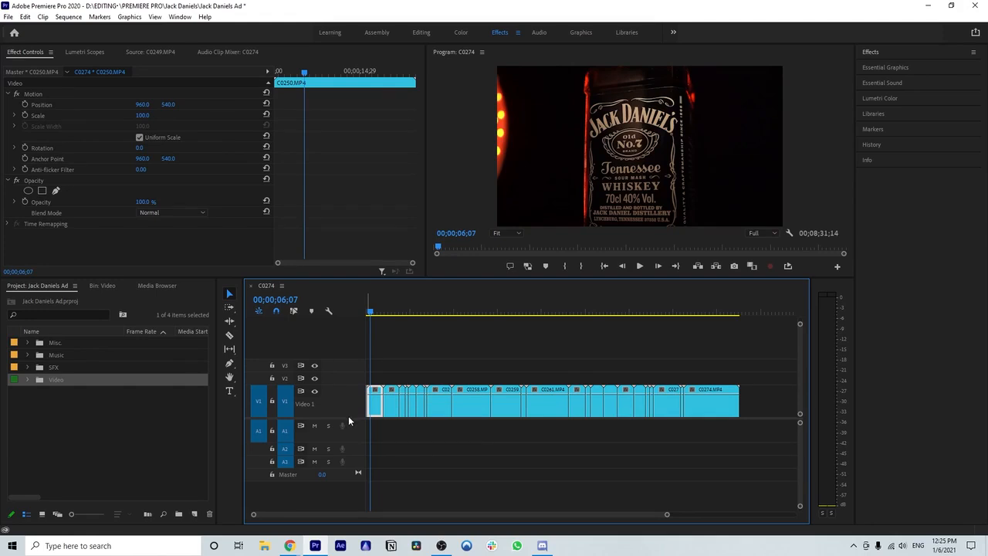
pyautogui.moveTo(348, 419); pyautogui.dragTo(387, 434)
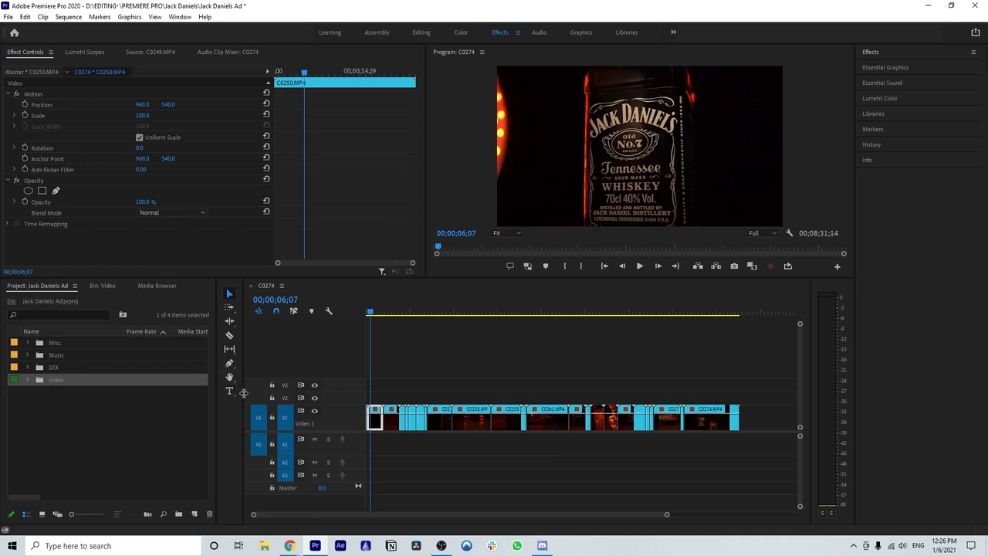
pyautogui.moveTo(243, 393); pyautogui.dragTo(109, 410)
pyautogui.click(637, 455)
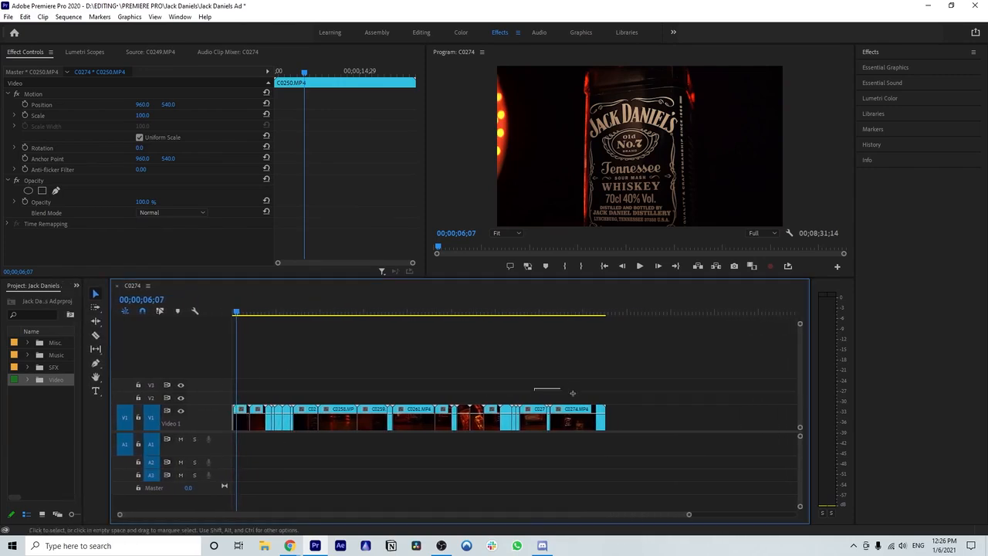
pyautogui.moveTo(855, 364); pyautogui.dragTo(875, 370)
pyautogui.moveTo(810, 377); pyautogui.dragTo(836, 378)
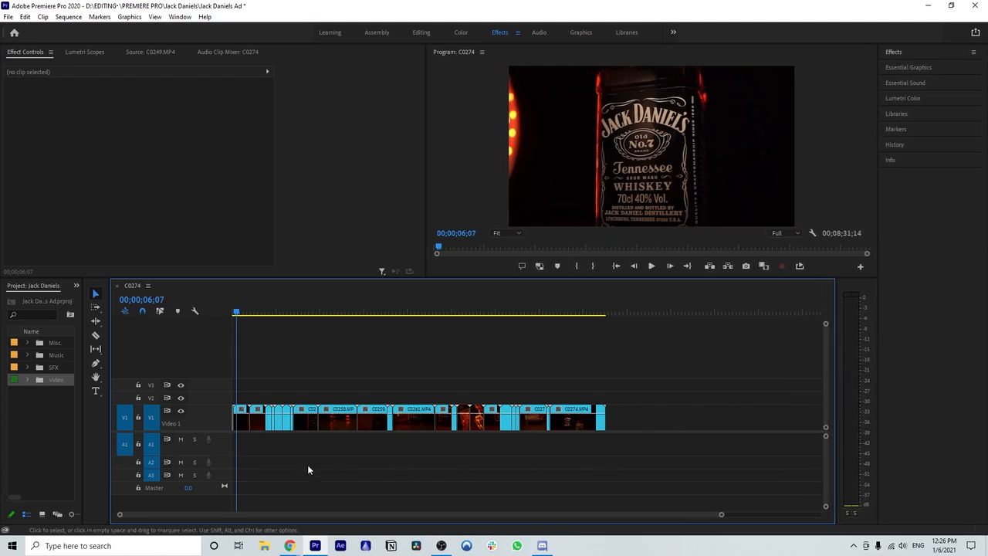
# - Preview the sequence from its start and delete the first clip, C0249.MP4, from V1
pyautogui.moveTo(721, 515); pyautogui.dragTo(457, 510)
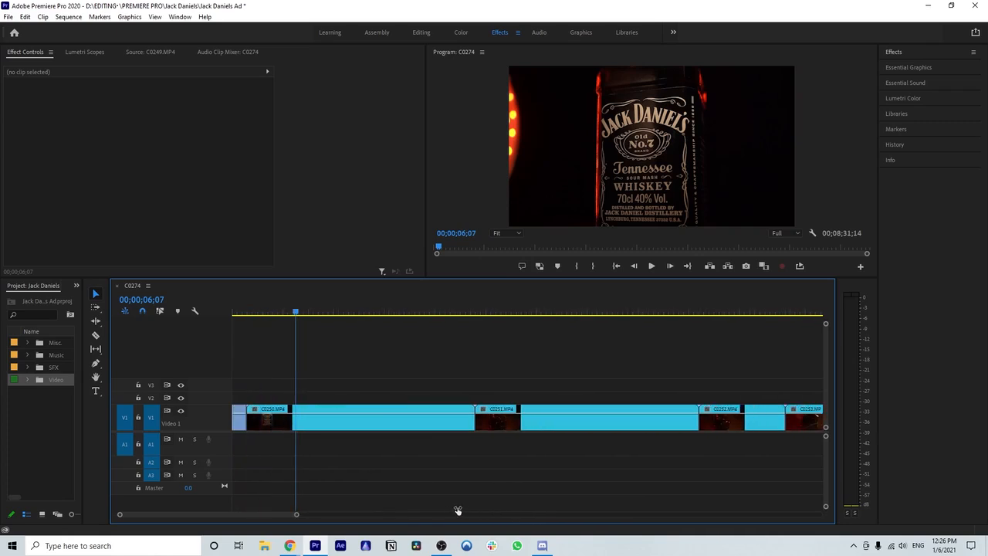
pyautogui.click(619, 267)
pyautogui.click(315, 424)
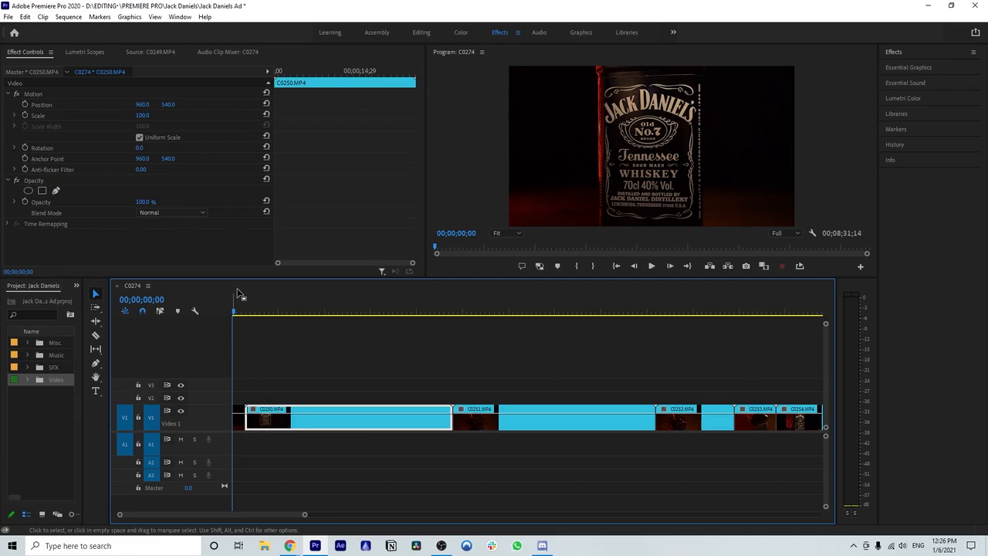
pyautogui.press('space')
pyautogui.press('space')
pyautogui.click(239, 417)
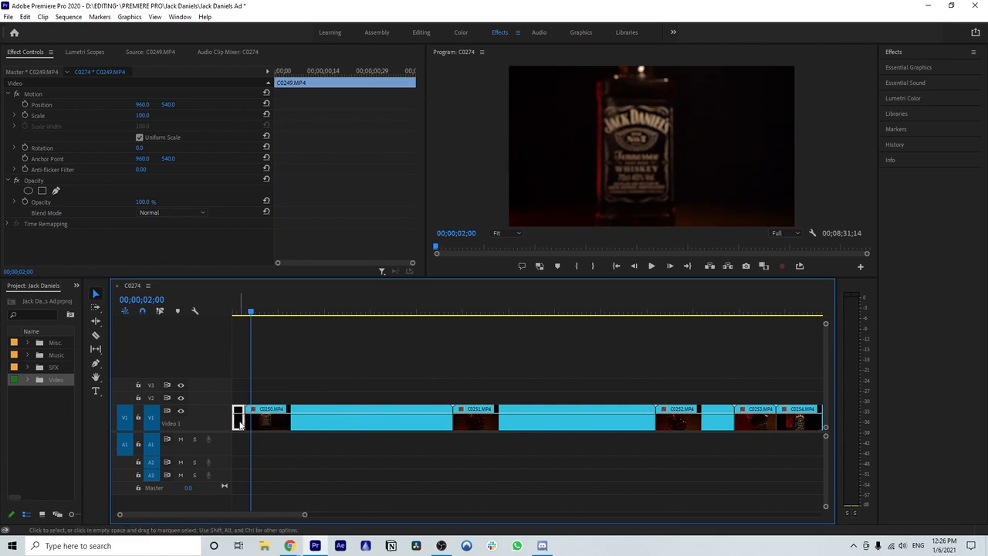
pyautogui.press('Delete')
# - Play through clip C0250.MP4 and split it with the Razor at 00;00;03;14, where the usable footage starts
pyautogui.press('space')
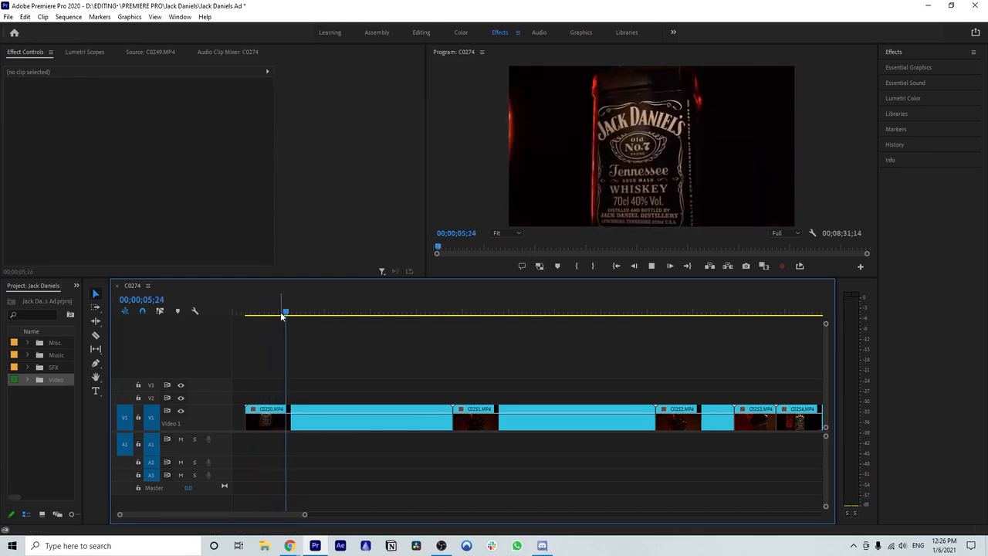
pyautogui.moveTo(294, 313); pyautogui.dragTo(249, 316)
pyautogui.press('space')
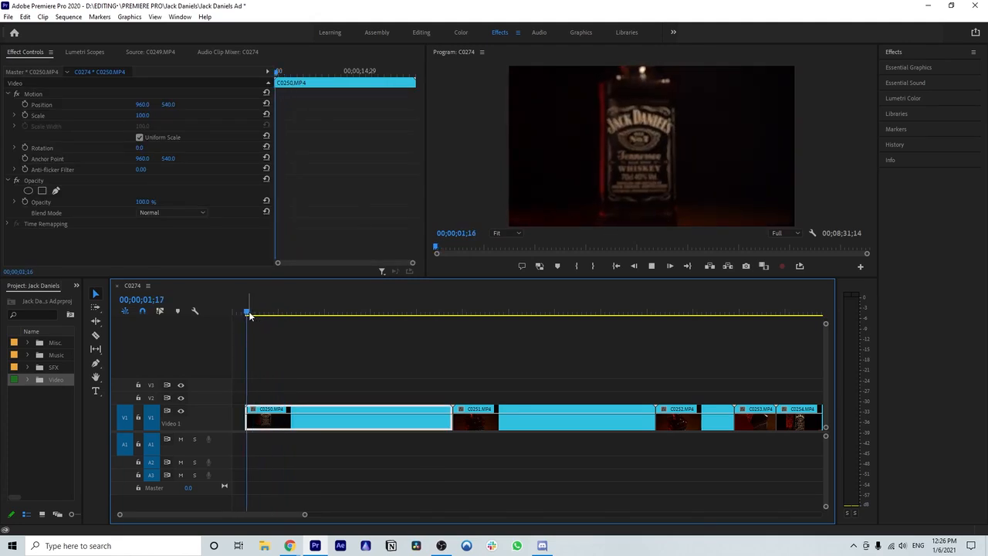
pyautogui.press('space')
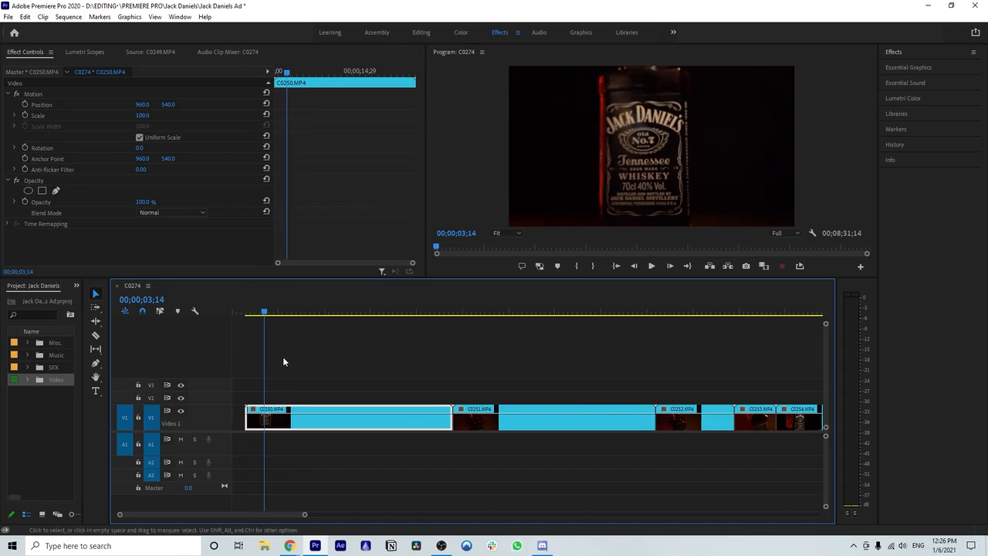
pyautogui.press('c')
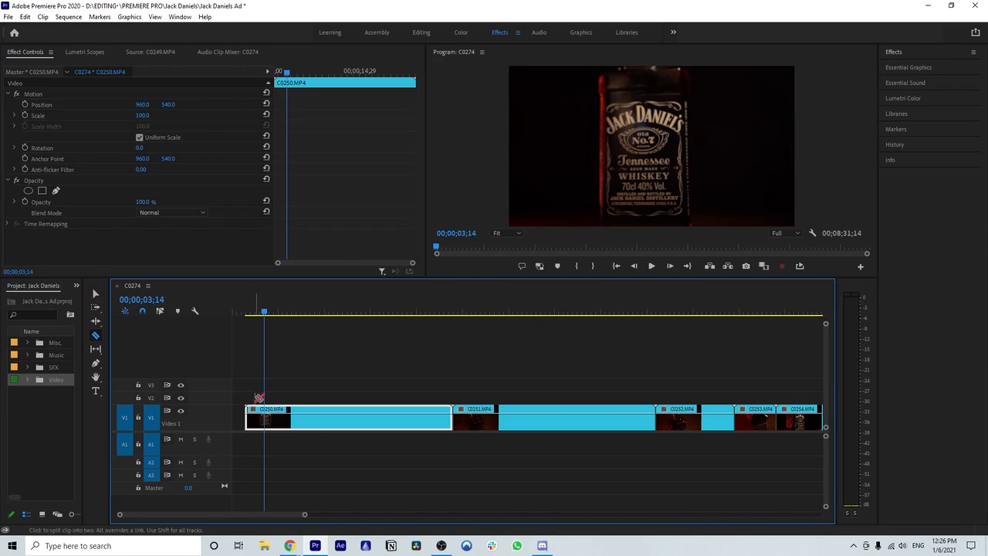
pyautogui.click(265, 418)
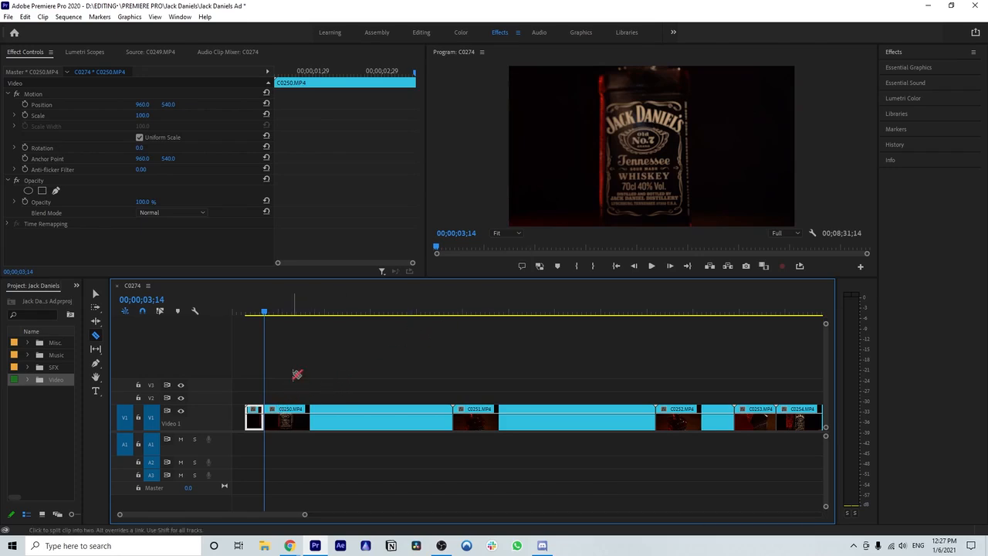
# - Find the frame before the red lights enter the shot and split C0250.MP4 again at 00;00;05;08
pyautogui.press('space')
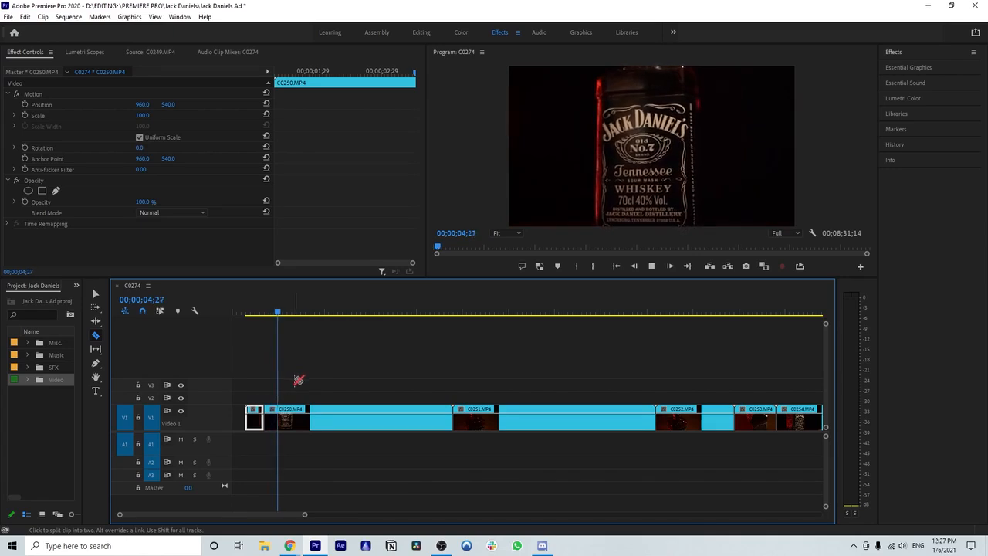
pyautogui.press('space')
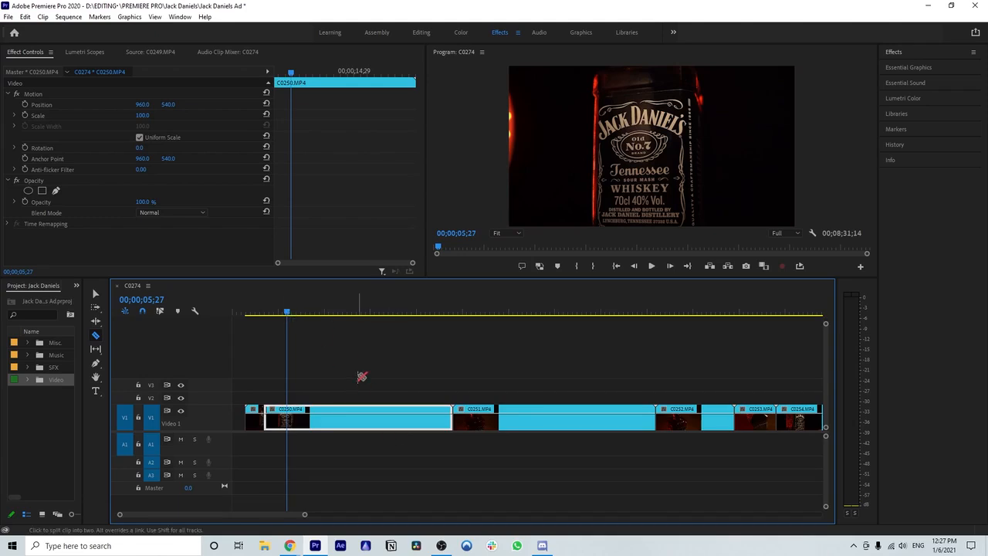
pyautogui.press('Left')
pyautogui.press('Left')
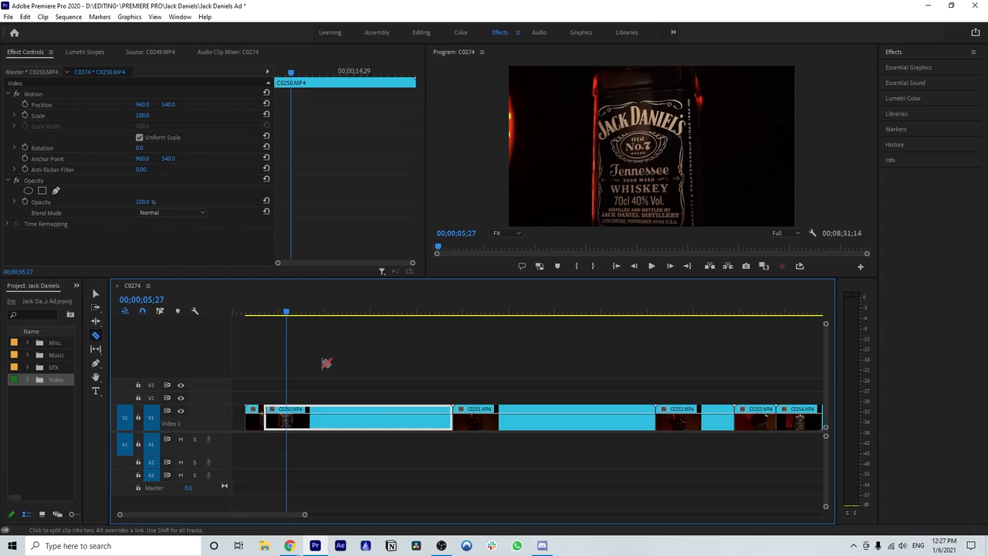
pyautogui.press('Left')
pyautogui.press('Left')
pyautogui.press('Left')
pyautogui.press('Left')
pyautogui.press('Left')
pyautogui.press('Left')
pyautogui.press('Left')
pyautogui.press('Left')
pyautogui.press('Left')
pyautogui.press('Left')
pyautogui.press('Left')
pyautogui.press('Left')
pyautogui.press('Left')
pyautogui.press('Left')
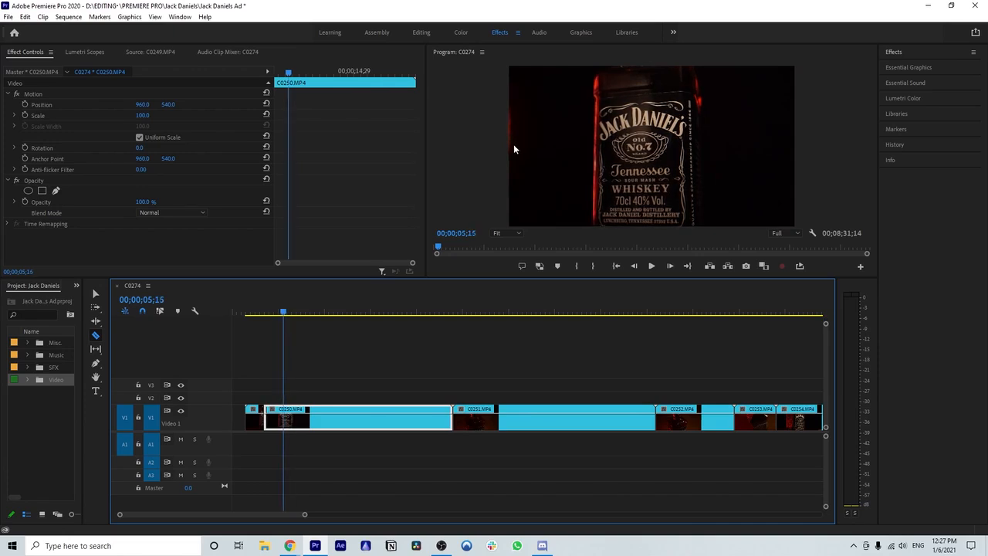
pyautogui.click(282, 415)
# - Delete the C0250.MP4 piece before the first cut at 00;00;03;14
pyautogui.press('v')
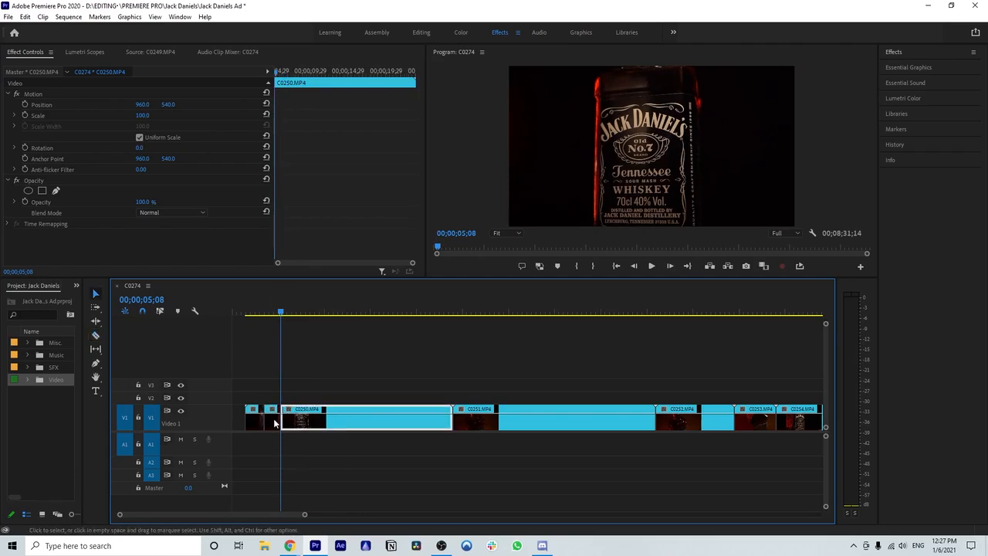
pyautogui.click(258, 421)
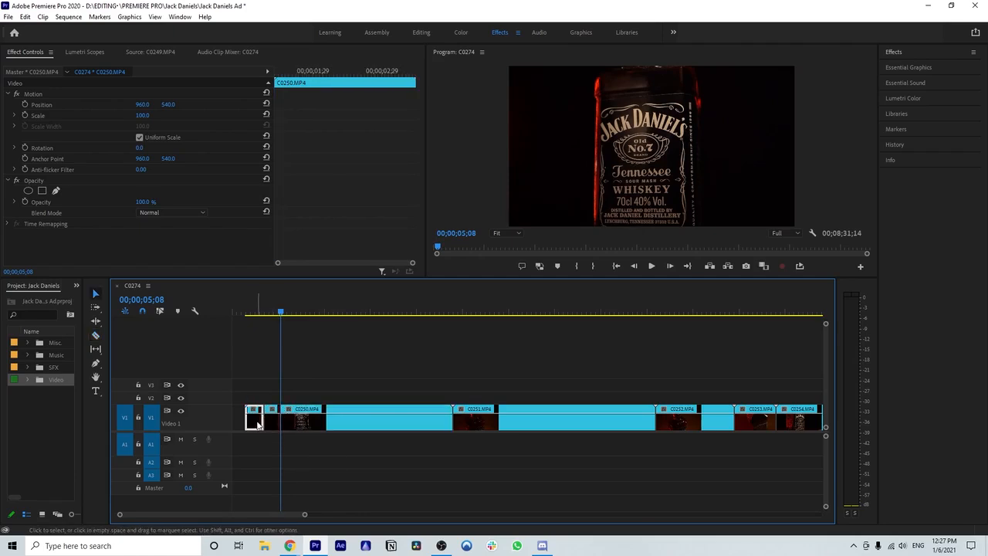
pyautogui.press('Delete')
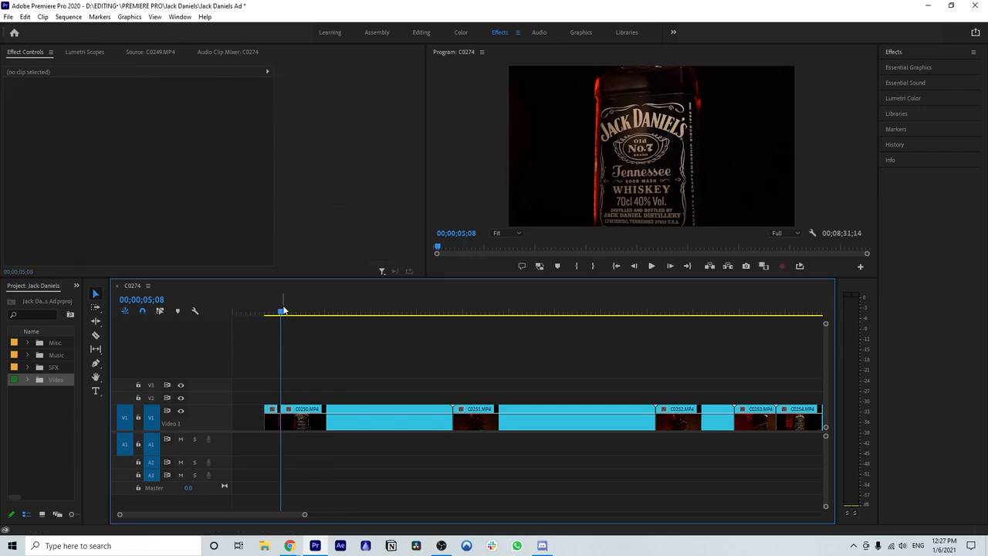
# - Play the rest of C0250.MP4 and delete the long piece after the cut at 00;00;05;08
pyautogui.press('space')
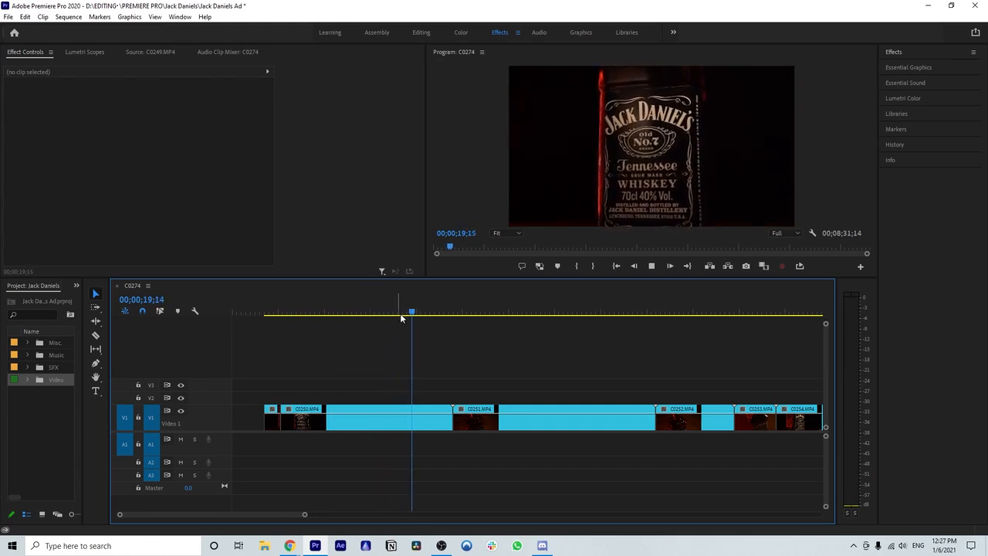
pyautogui.click(266, 314)
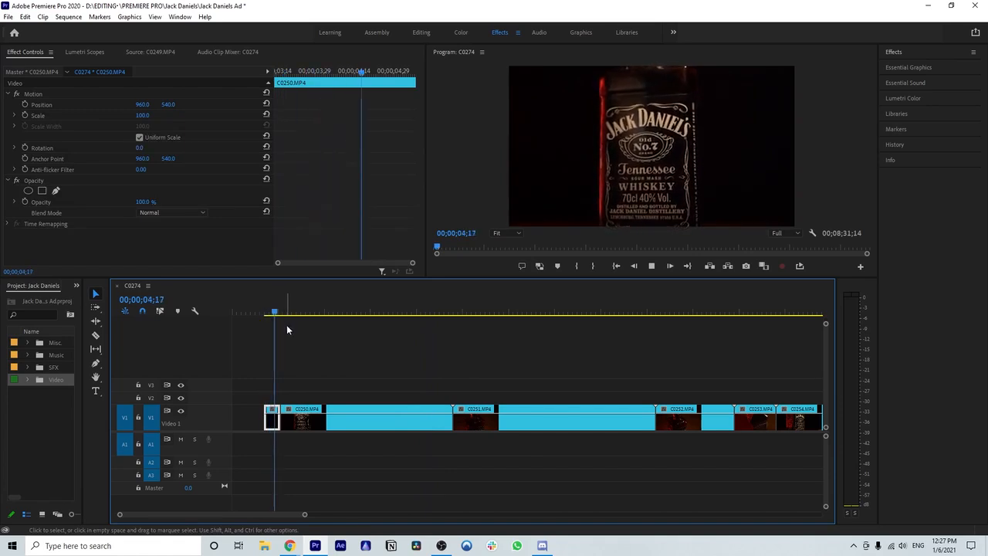
pyautogui.click(350, 426)
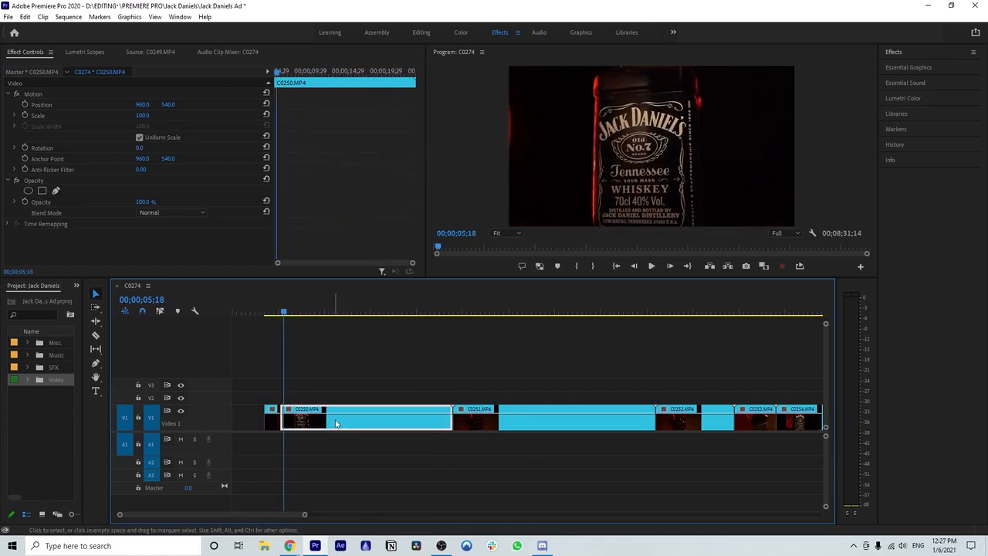
pyautogui.press('Delete')
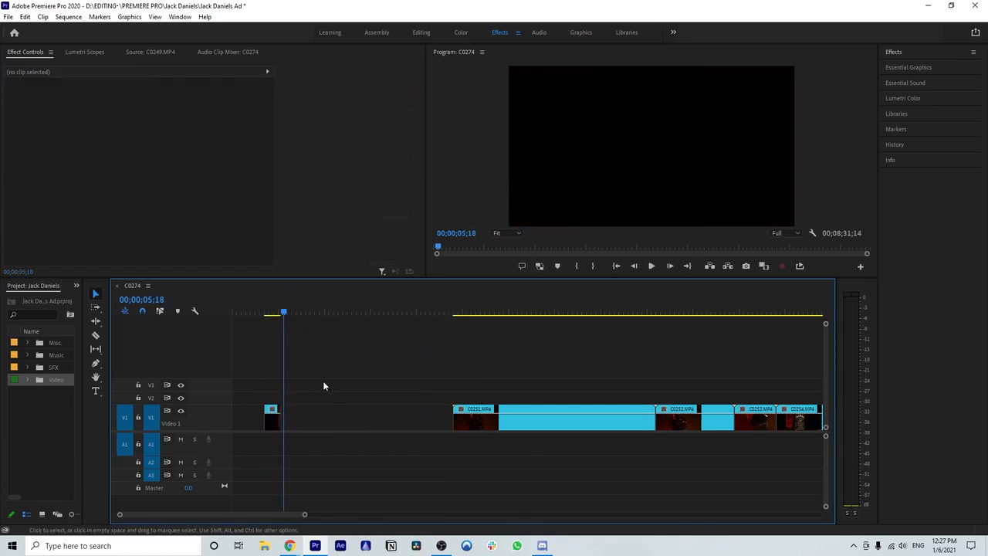
# - Play back the trimmed C0250.MP4 piece from its start to its end
pyautogui.click(264, 314)
pyautogui.click(273, 418)
pyautogui.press('space')
pyautogui.press('space')
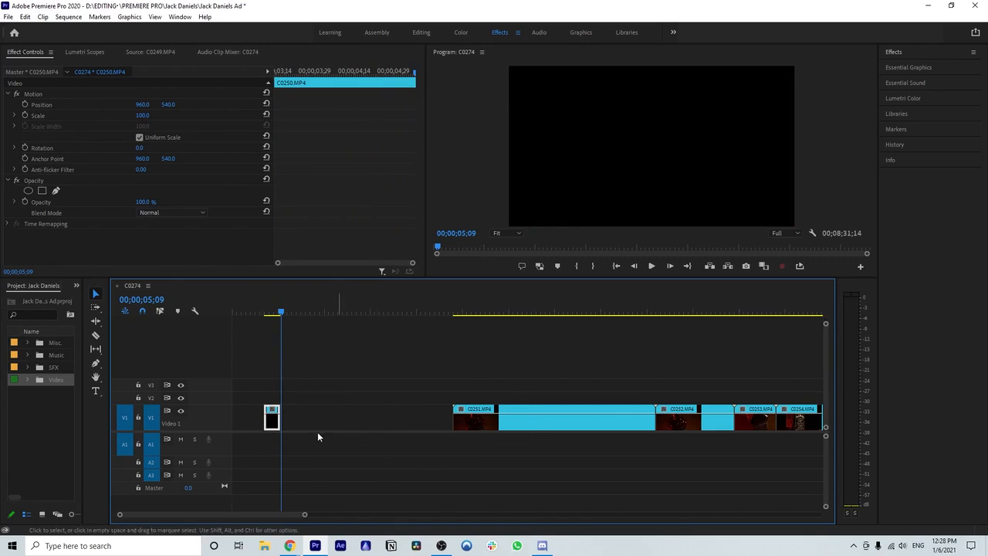
# - Close the empty gaps before and after the kept C0250.MP4 piece so it starts the sequence and meets C0251.MP4
pyautogui.click(252, 417)
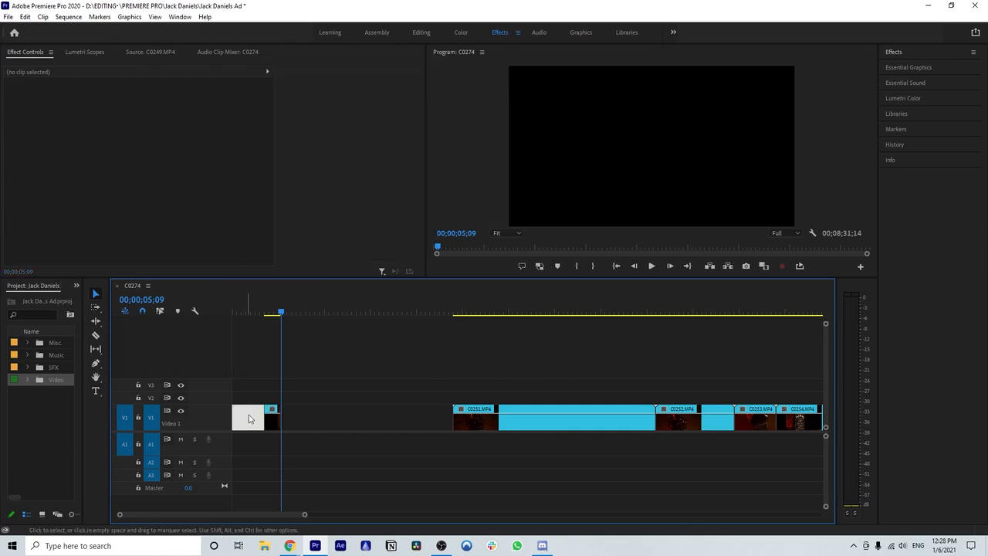
pyautogui.click(320, 418)
pyautogui.click(256, 427)
pyautogui.press('Delete')
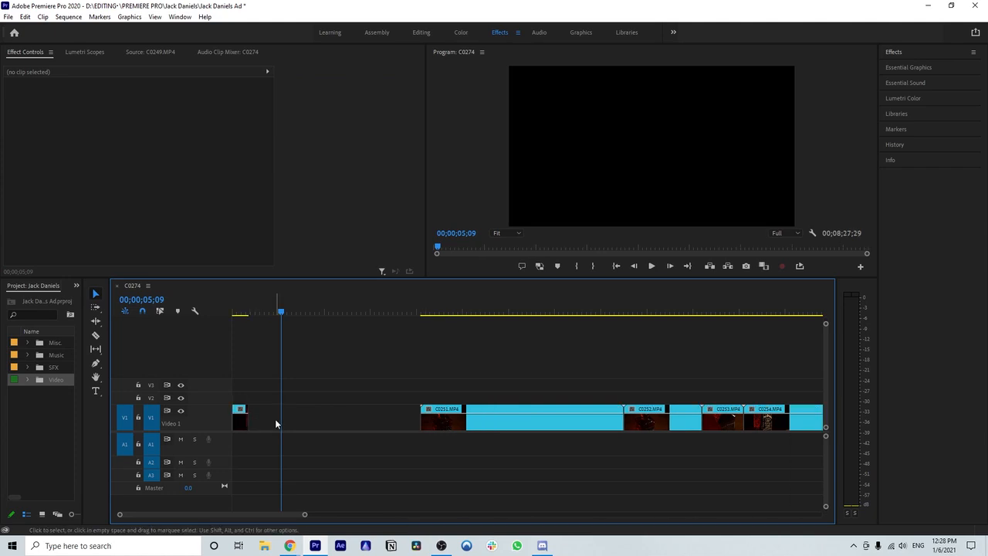
pyautogui.click(275, 422)
pyautogui.press('Delete')
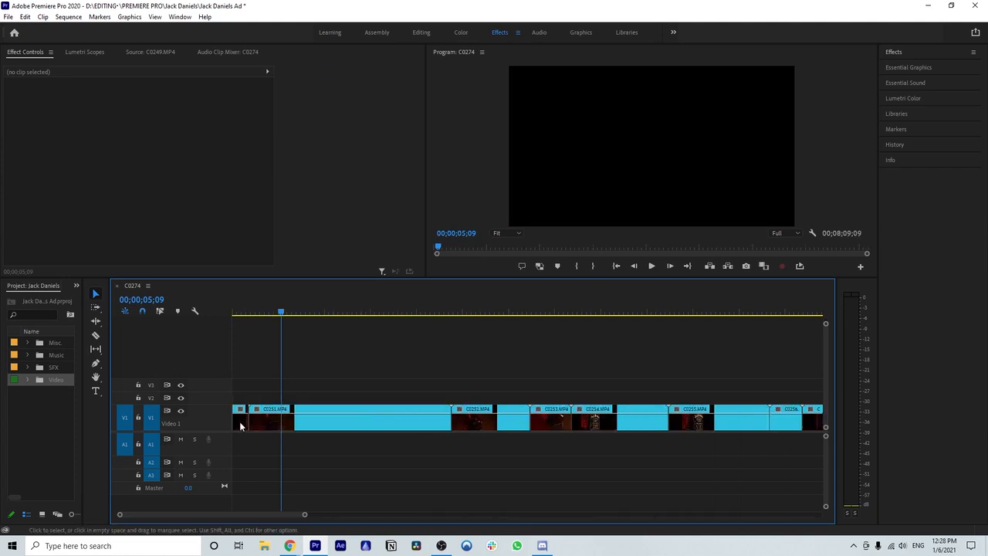
# - Play the sequence from its start into C0251.MP4 and split that clip with the Razor at 00;00;06;11
pyautogui.moveTo(246, 317)
pyautogui.mouseDown()
pyautogui.moveTo(448, 315)
pyautogui.moveTo(236, 320)
pyautogui.mouseUp()
pyautogui.press('space')
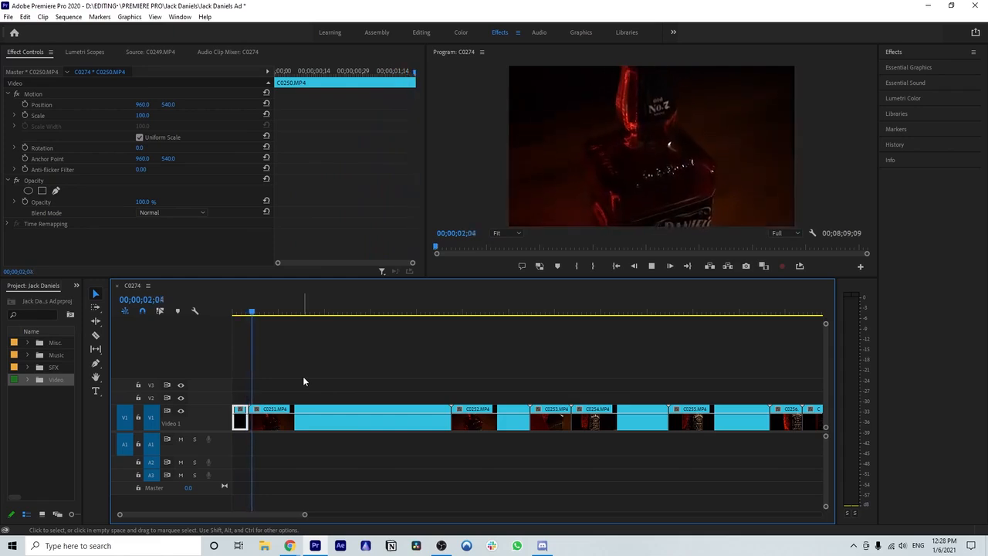
pyautogui.moveTo(305, 515); pyautogui.dragTo(279, 514)
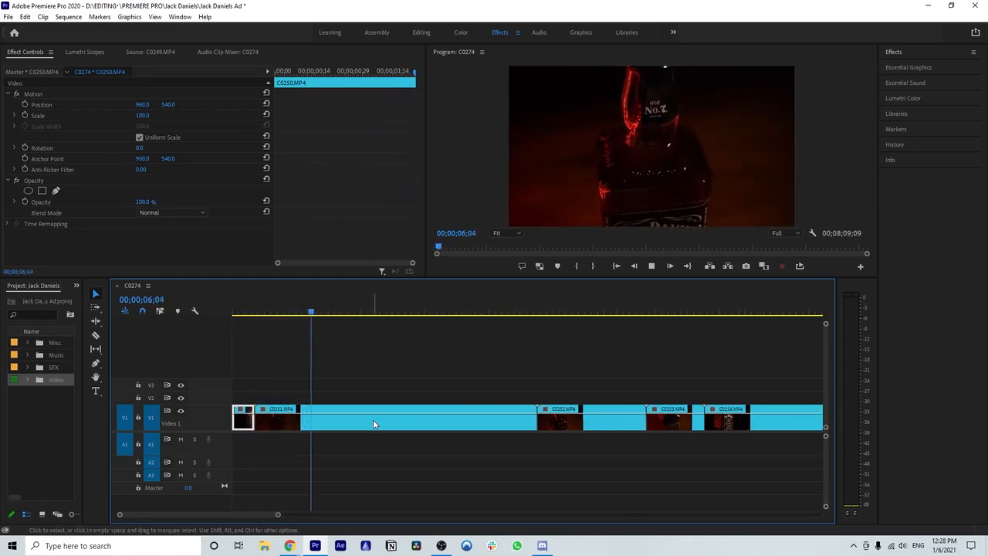
pyautogui.click(342, 313)
pyautogui.moveTo(342, 312); pyautogui.dragTo(301, 313)
pyautogui.press('space')
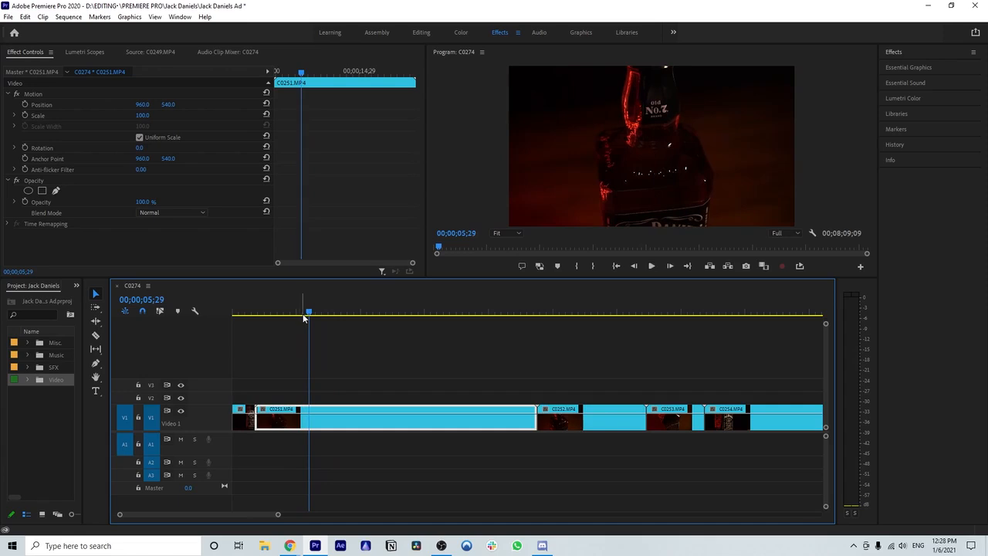
pyautogui.press('c')
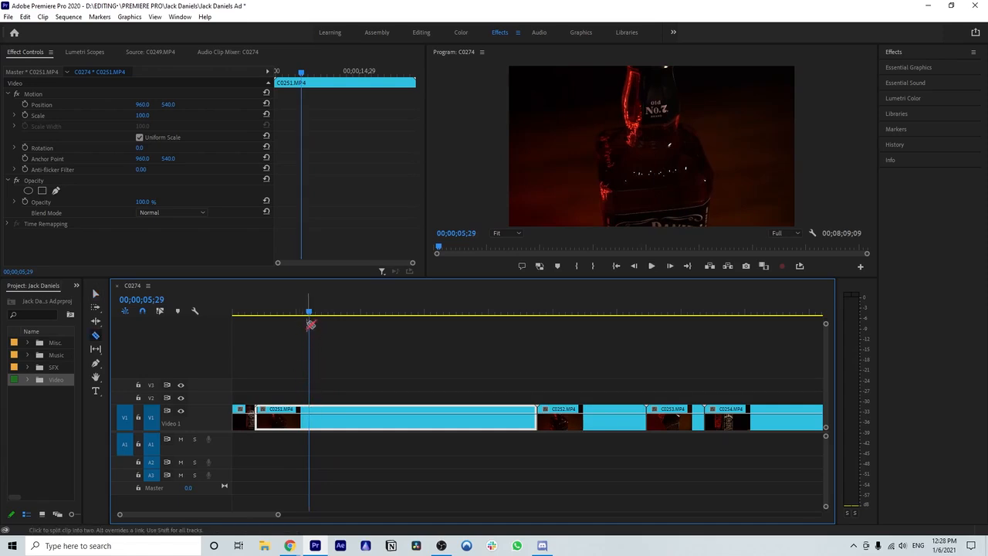
pyautogui.moveTo(308, 313); pyautogui.dragTo(281, 314)
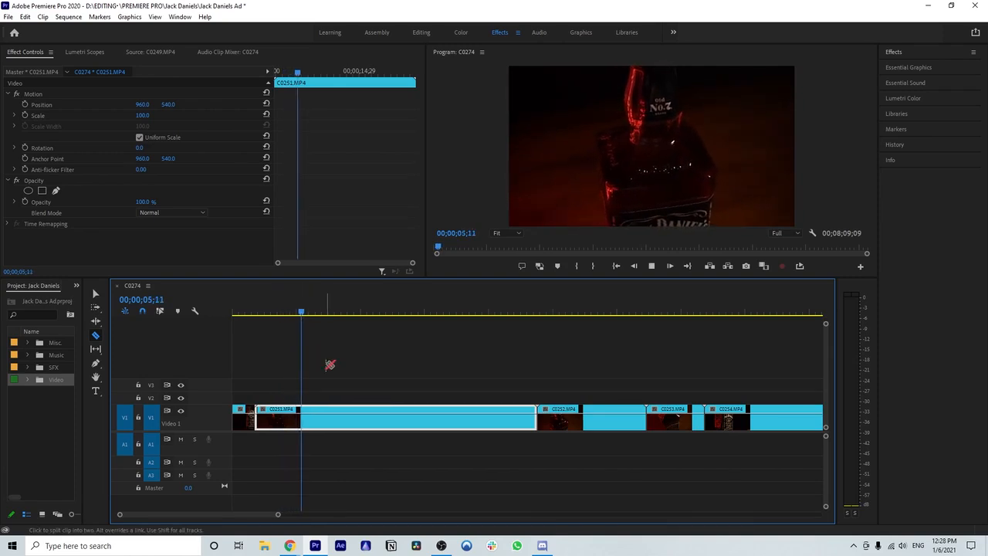
pyautogui.press('space')
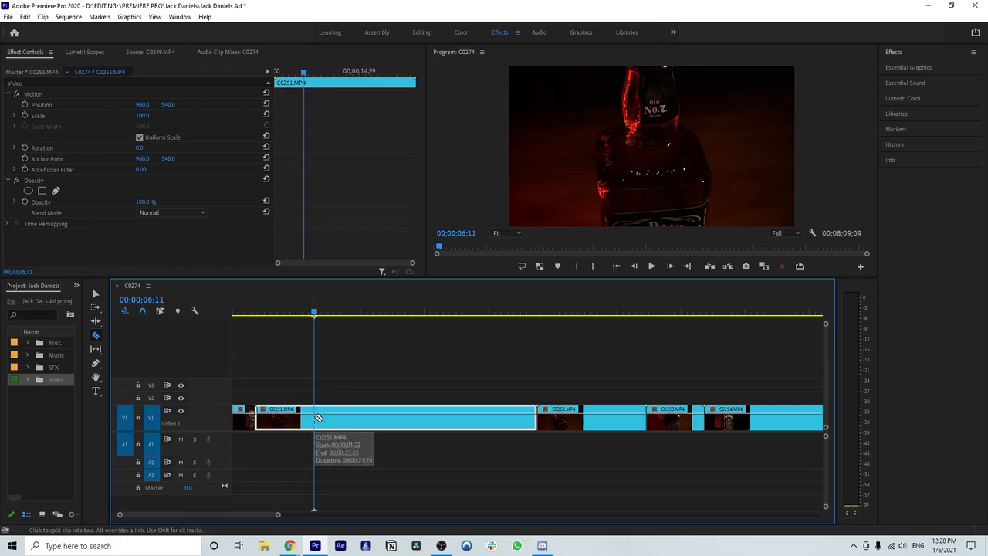
pyautogui.click(318, 416)
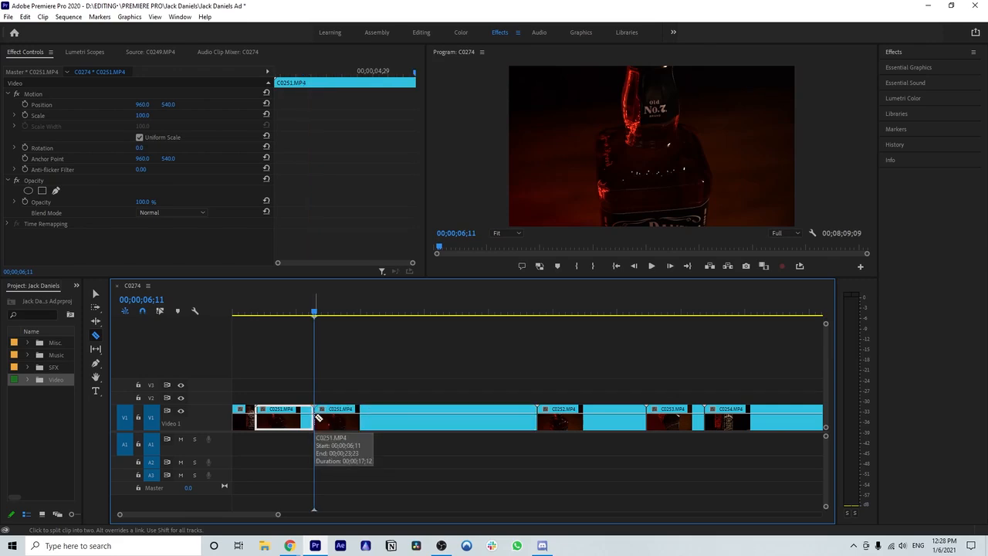
# - Play on from the cut and split C0251.MP4 again at 00;00;08;06, where the usable footage ends
pyautogui.press('space')
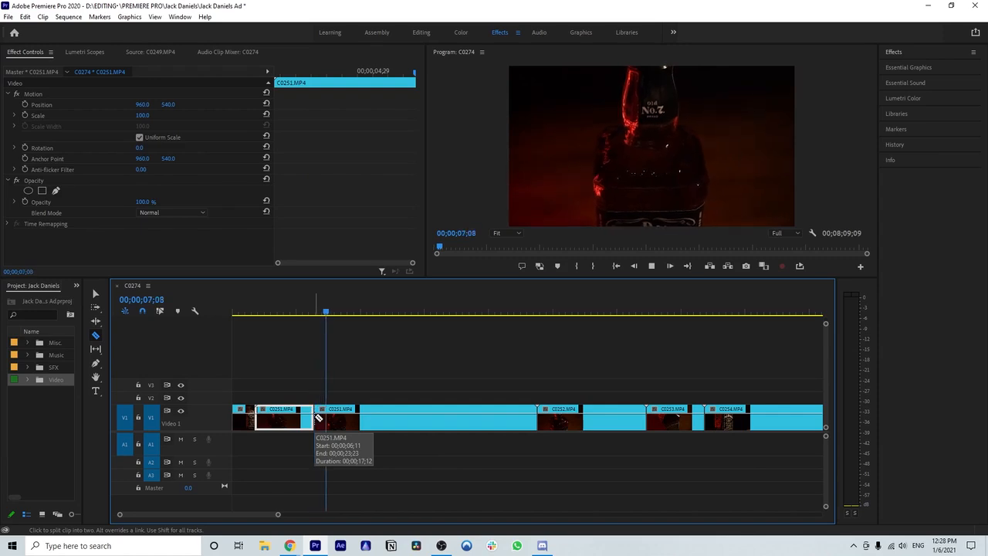
pyautogui.click(318, 417)
pyautogui.moveTo(340, 313); pyautogui.dragTo(328, 313)
pyautogui.press('space')
pyautogui.press('space')
pyautogui.click(339, 416)
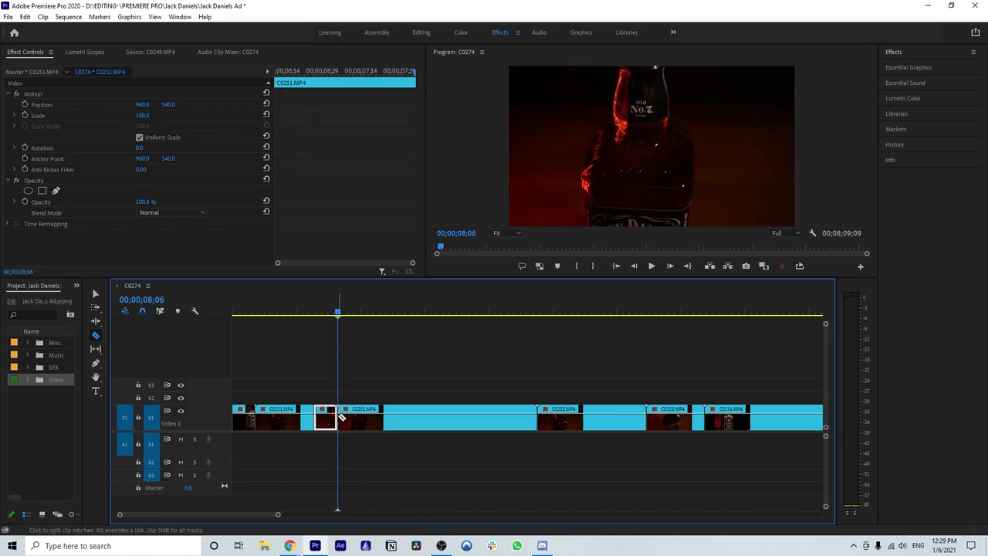
# - Delete the C0251.MP4 piece before 00;00;06;11, play the remaining footage and delete the long piece after 00;00;08;06
pyautogui.press('v')
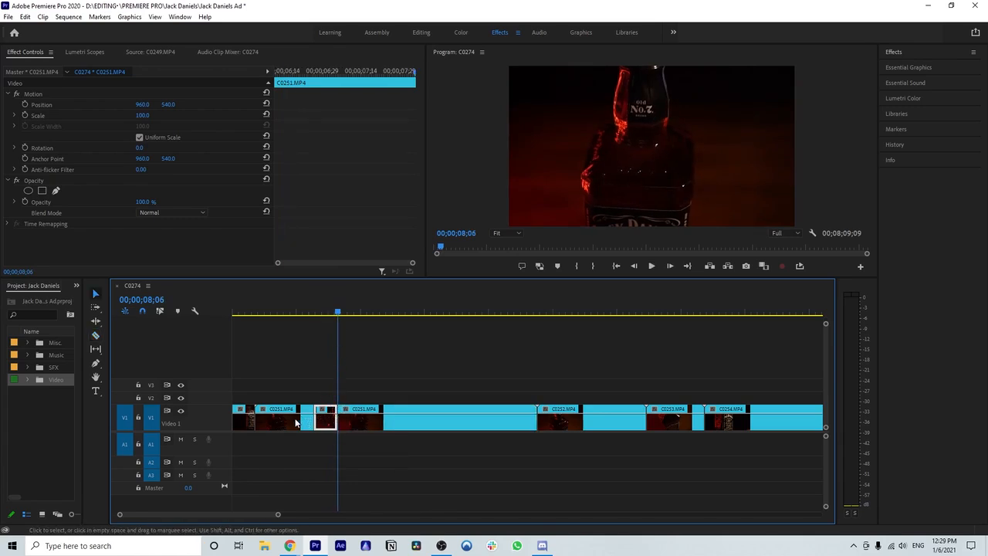
pyautogui.click(298, 420)
pyautogui.press('Delete')
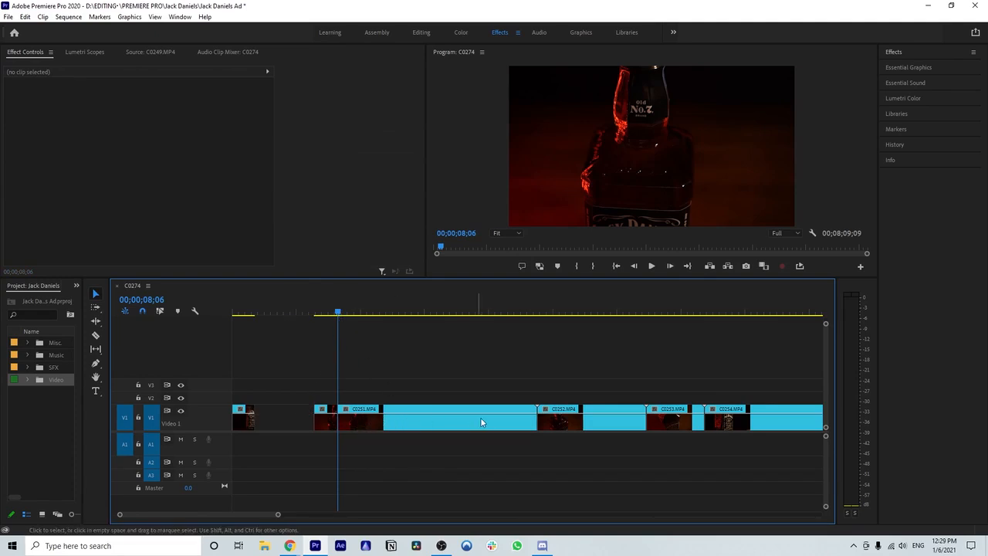
pyautogui.press('space')
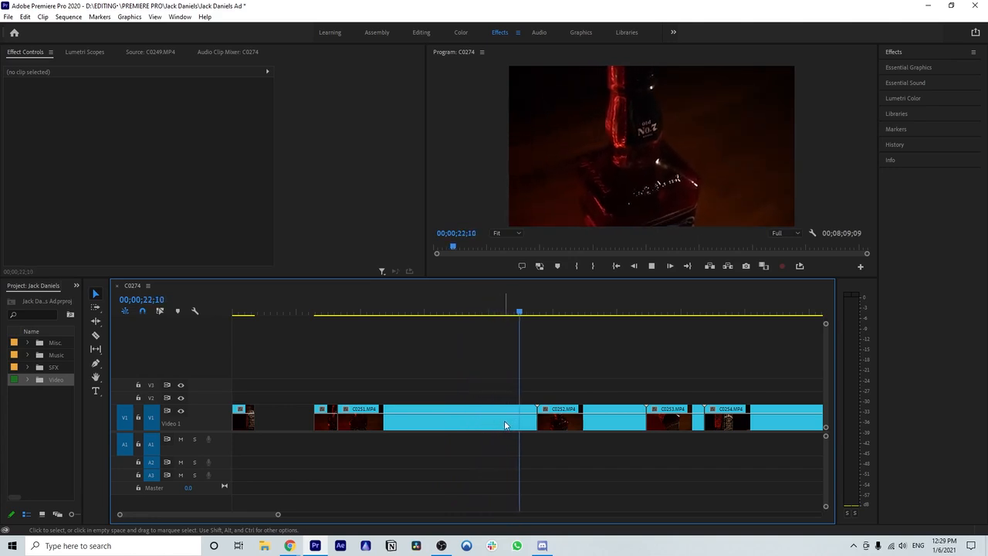
pyautogui.click(482, 426)
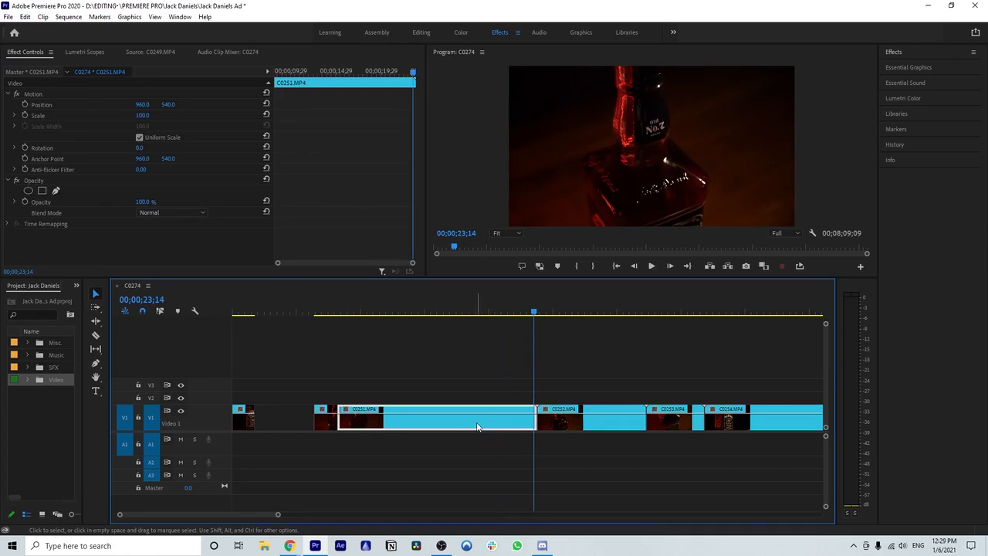
pyautogui.press('Delete')
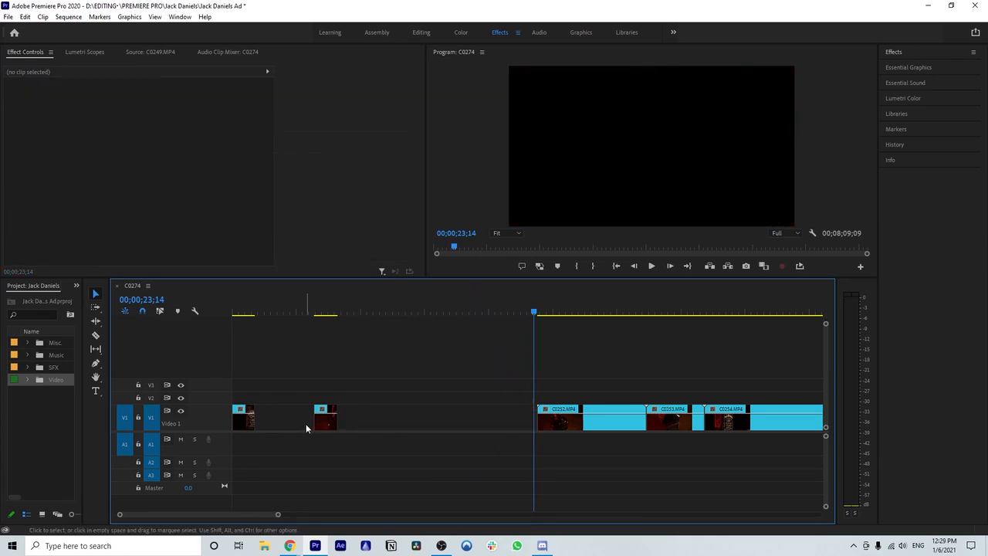
# - Close the gap between the kept C0250.MP4 and C0251.MP4 pieces and play both from the sequence start
pyautogui.click(285, 417)
pyautogui.press('Delete')
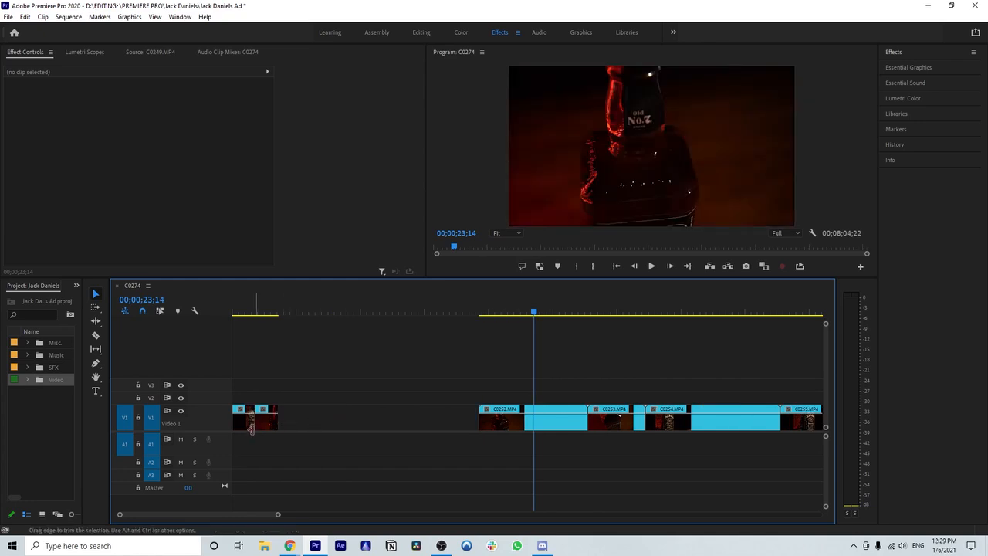
pyautogui.moveTo(271, 314); pyautogui.dragTo(234, 312)
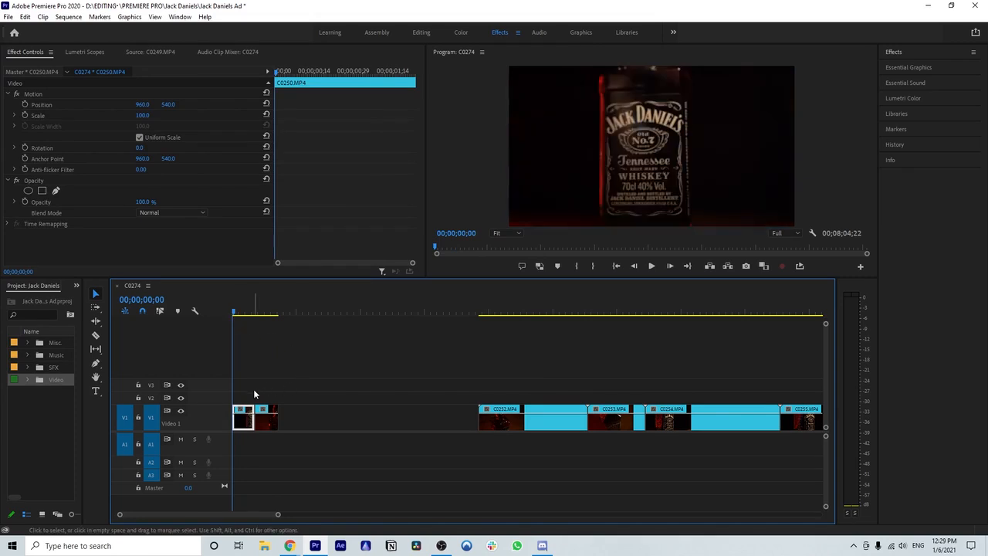
pyautogui.press('space')
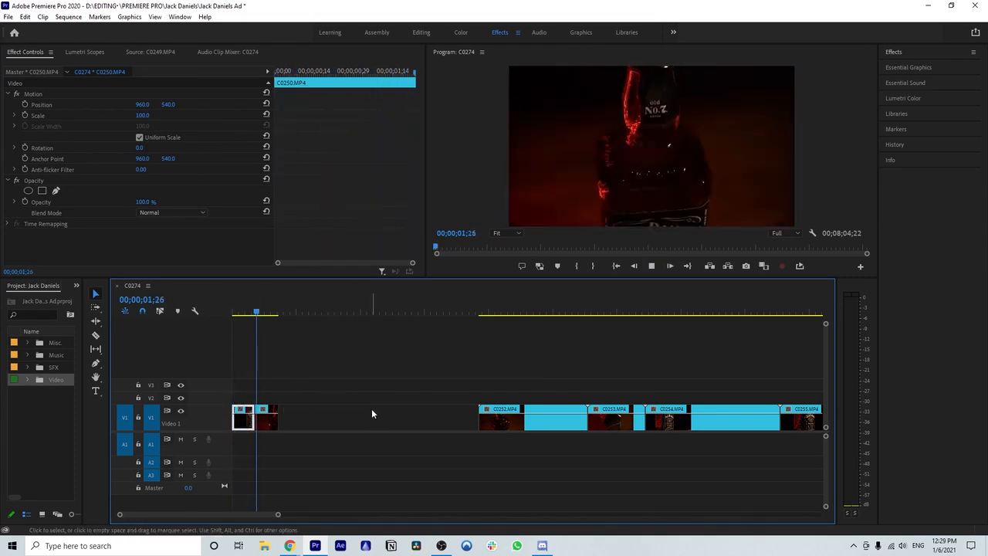
pyautogui.click(264, 425)
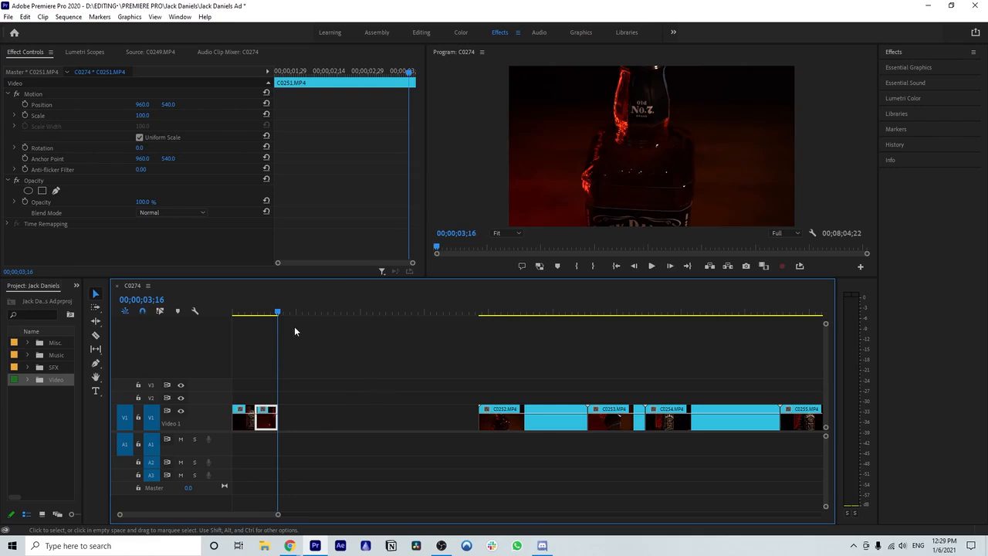
# - Play through C0252.MP4 from its first frame at 00;00;19;06 and delete the whole clip
pyautogui.click(255, 312)
pyautogui.moveTo(259, 318); pyautogui.dragTo(475, 316)
pyautogui.scroll(-2, 430, 417)
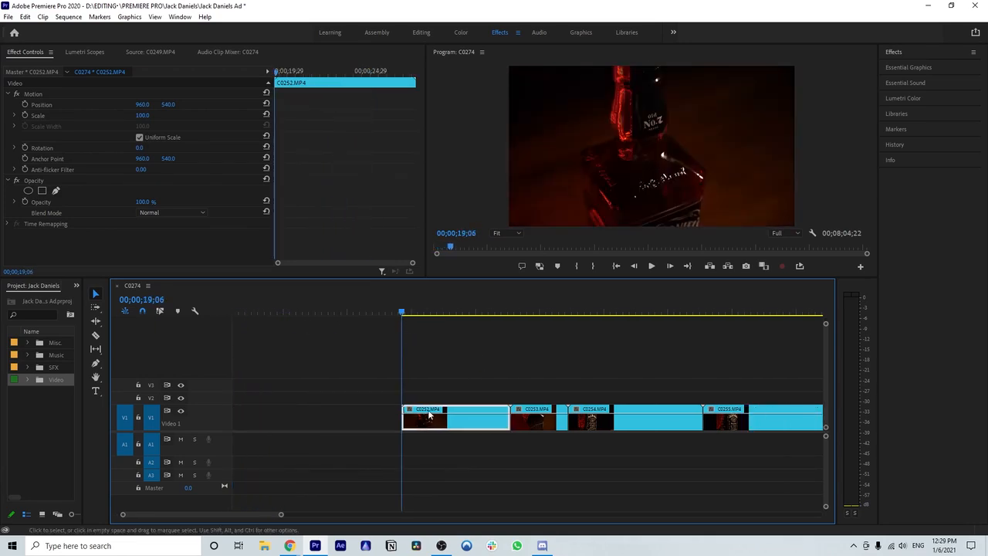
pyautogui.scroll(-3, 407, 379)
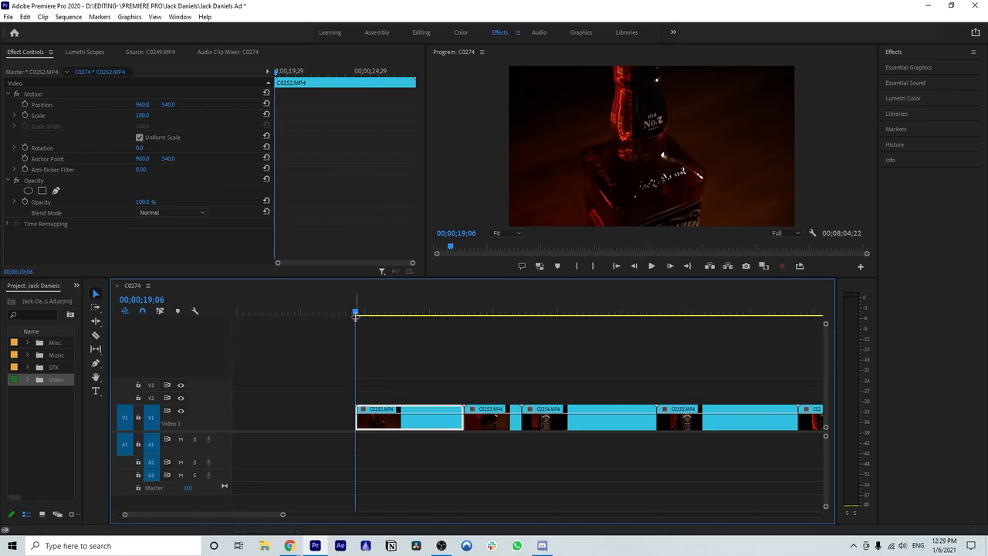
pyautogui.press('space')
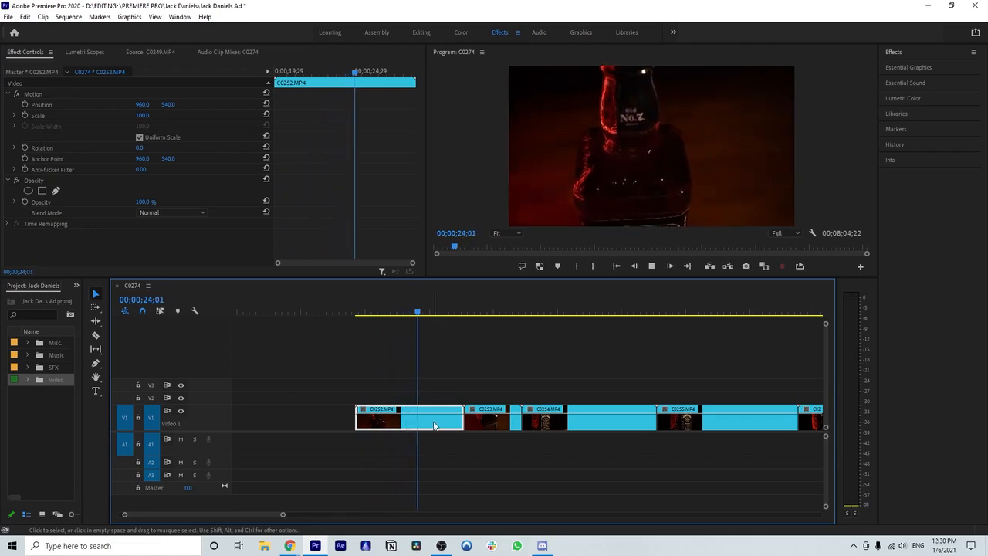
pyautogui.press('space')
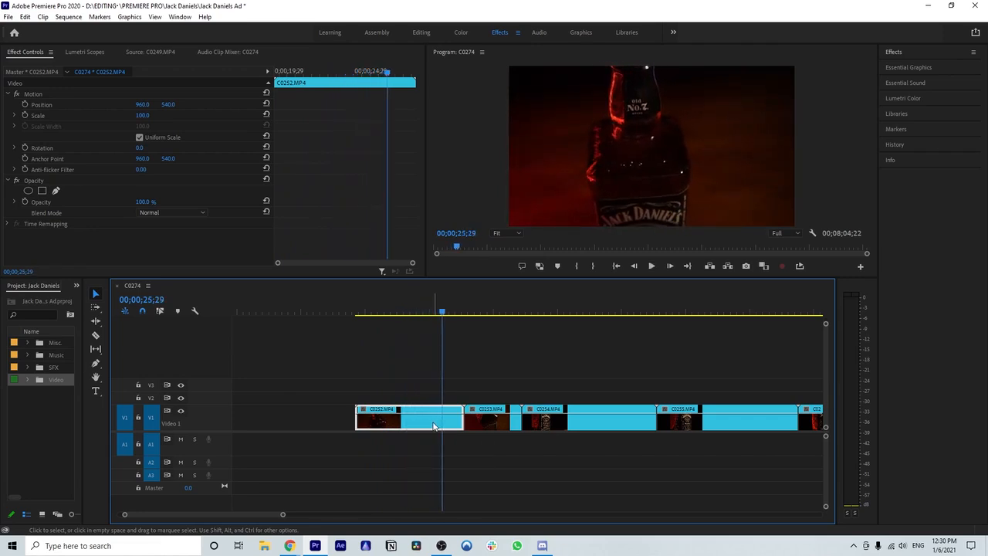
pyautogui.press('Delete')
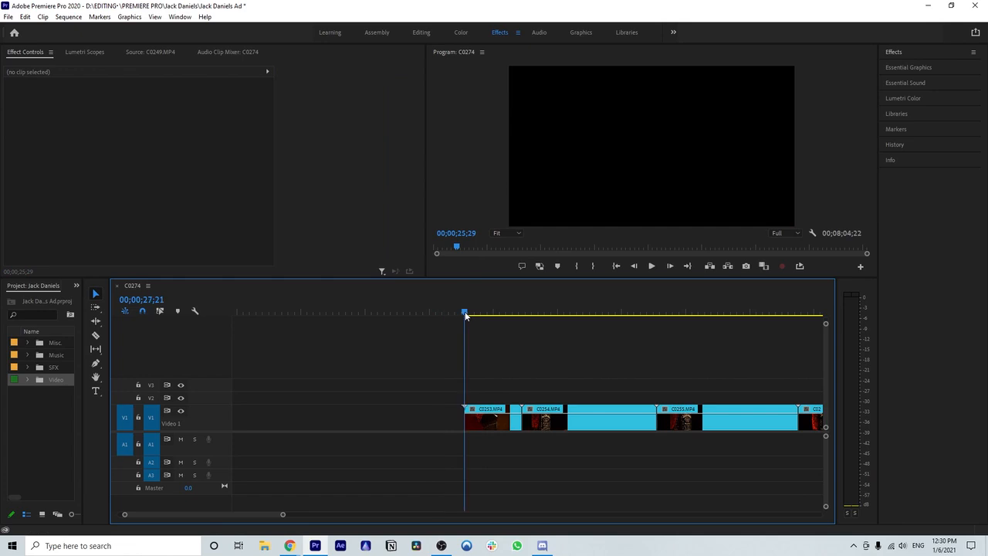
# - Play C0253.MP4 from its start and scrub on into C0254.MP4 to judge the footage
pyautogui.click(466, 313)
pyautogui.press('space')
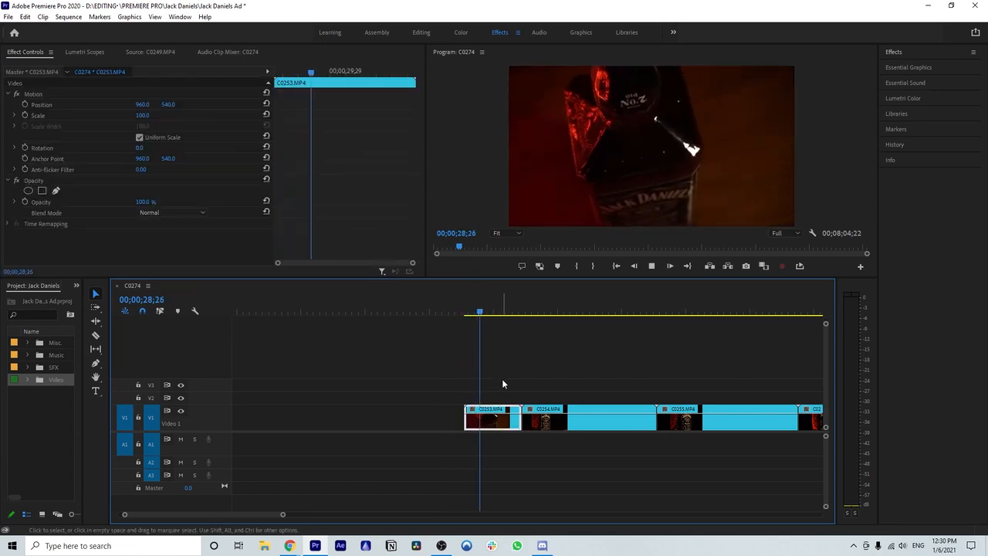
pyautogui.press('space')
pyautogui.scroll(-3, 502, 439)
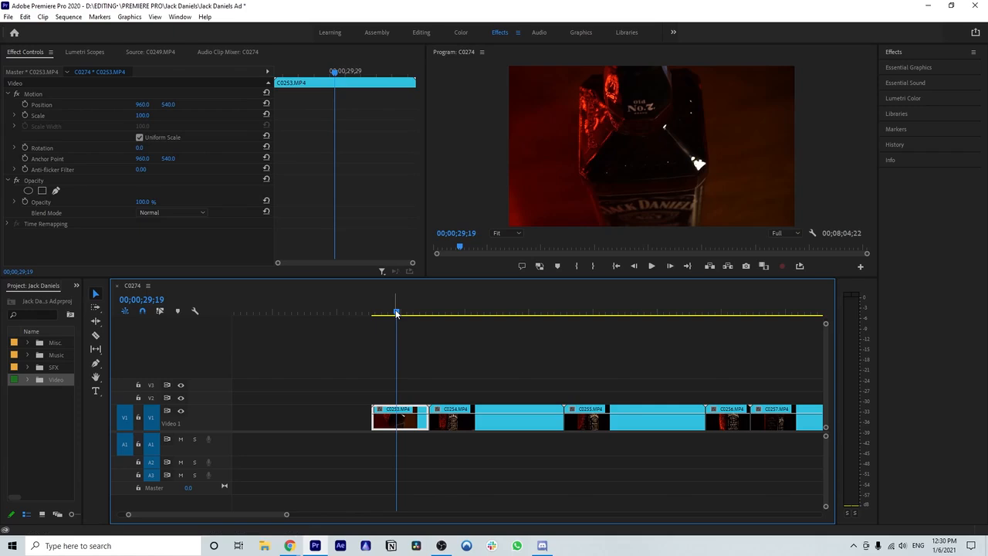
pyautogui.moveTo(396, 312); pyautogui.dragTo(451, 332)
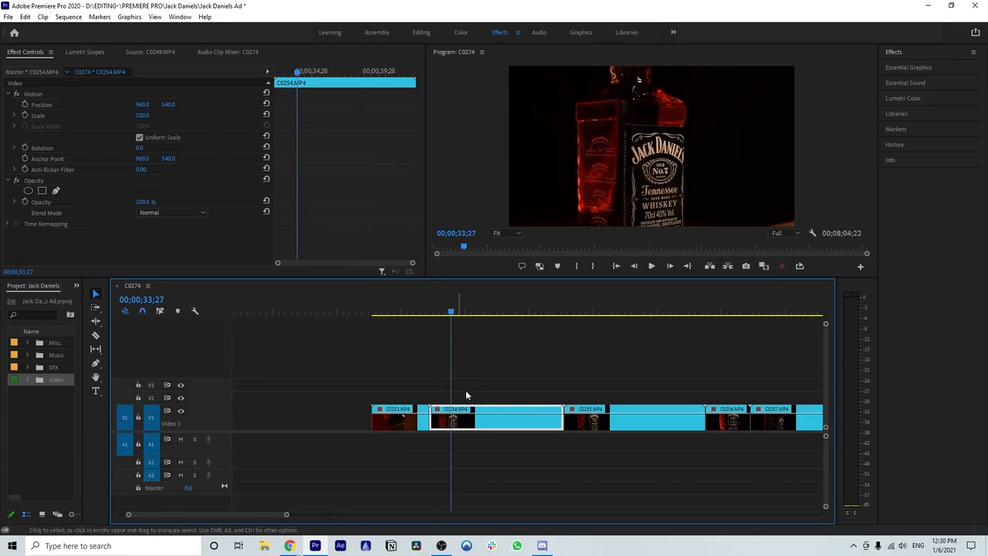
# - Try C0254.MP4 on track V2 with that track's output switched off and on, and return the clip to V1
pyautogui.moveTo(472, 427); pyautogui.dragTo(472, 398)
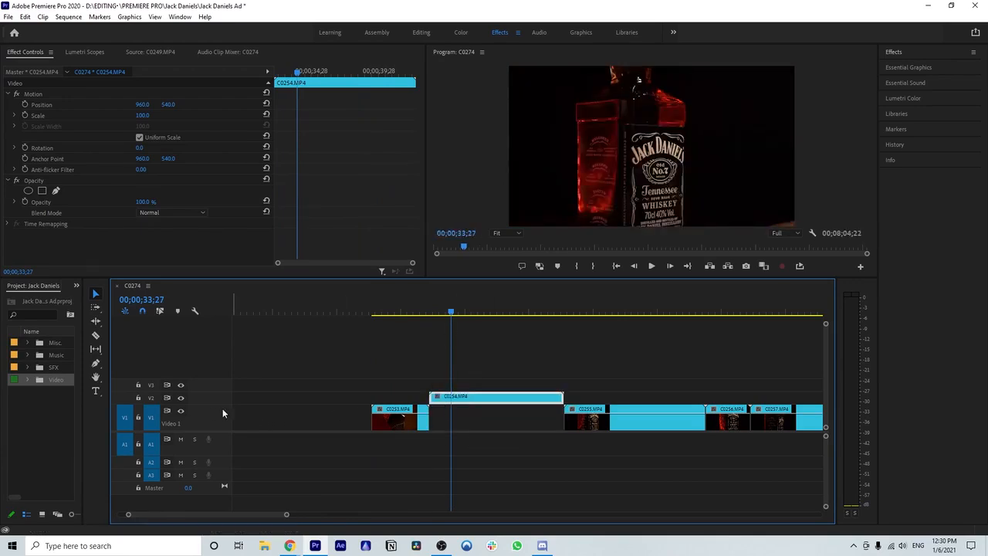
pyautogui.click(181, 397)
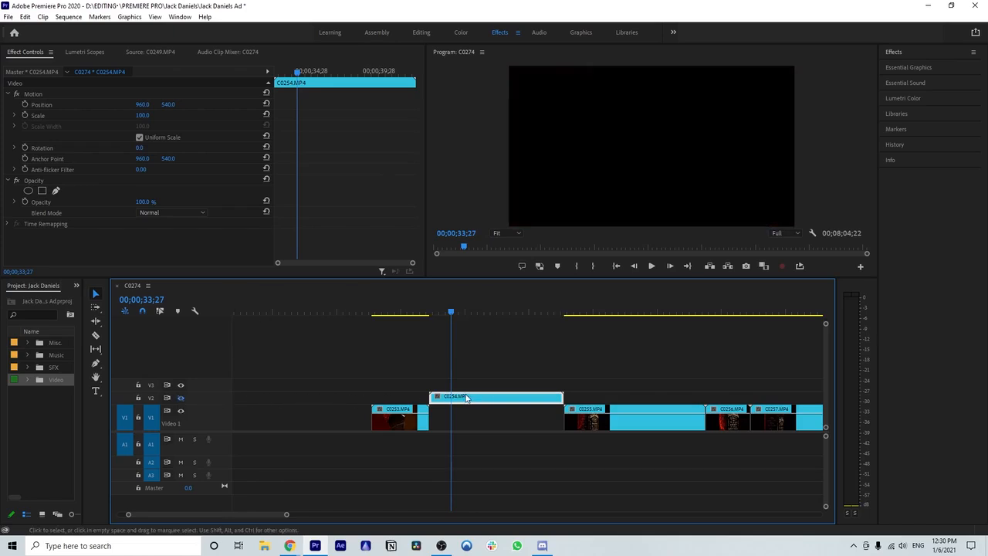
pyautogui.moveTo(452, 315); pyautogui.dragTo(429, 330)
pyautogui.click(181, 398)
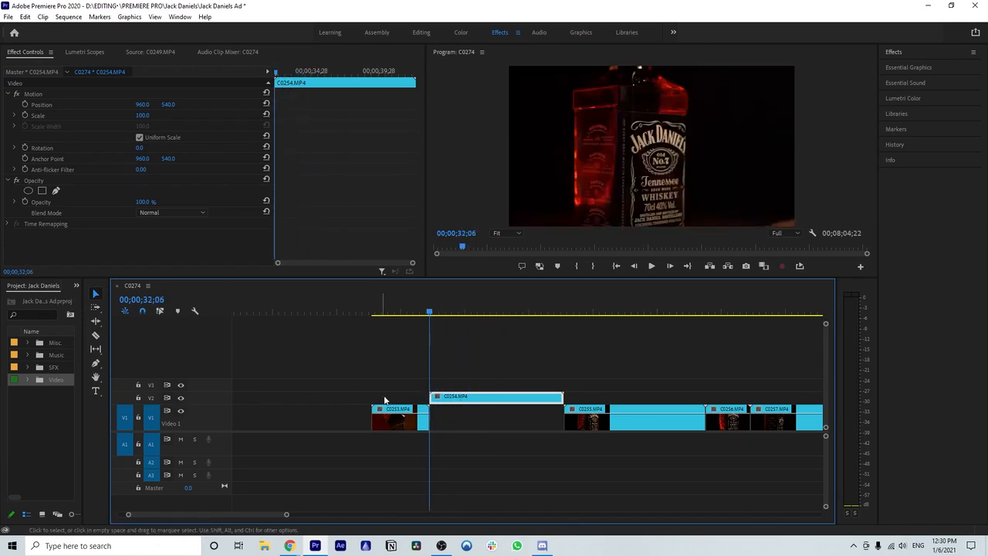
pyautogui.moveTo(456, 399); pyautogui.dragTo(457, 412)
# - Play C0253.MP4 from its first frame, replay its middle and split the clip at 00;00;29;15
pyautogui.click(373, 314)
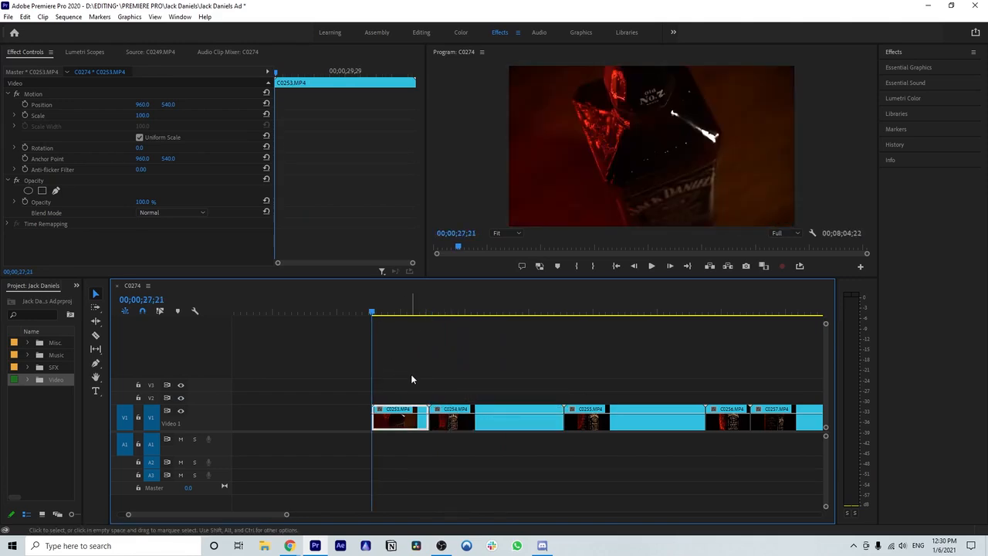
pyautogui.press('space')
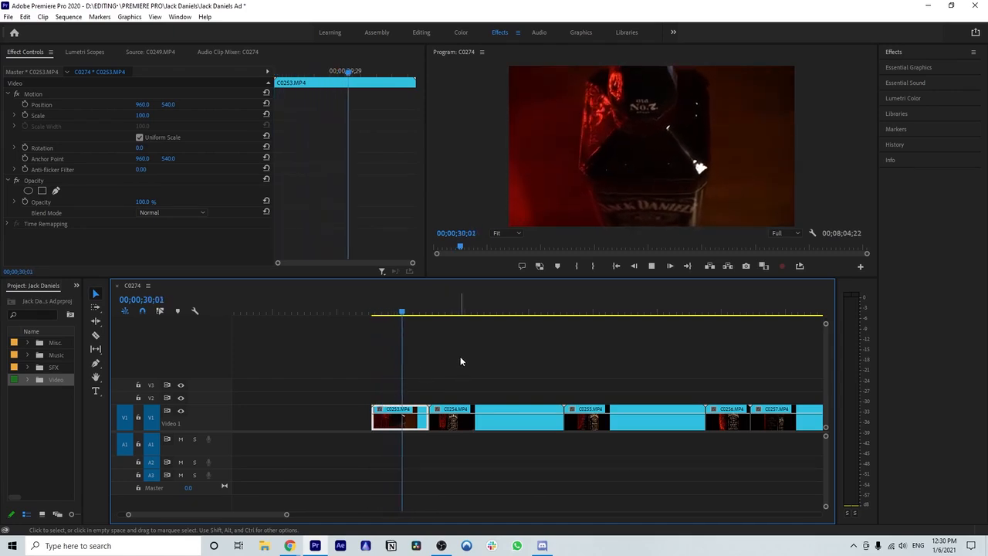
pyautogui.press('space')
pyautogui.moveTo(423, 314); pyautogui.dragTo(387, 314)
pyautogui.press('space')
pyautogui.press('space')
pyautogui.press('c')
pyautogui.click(398, 419)
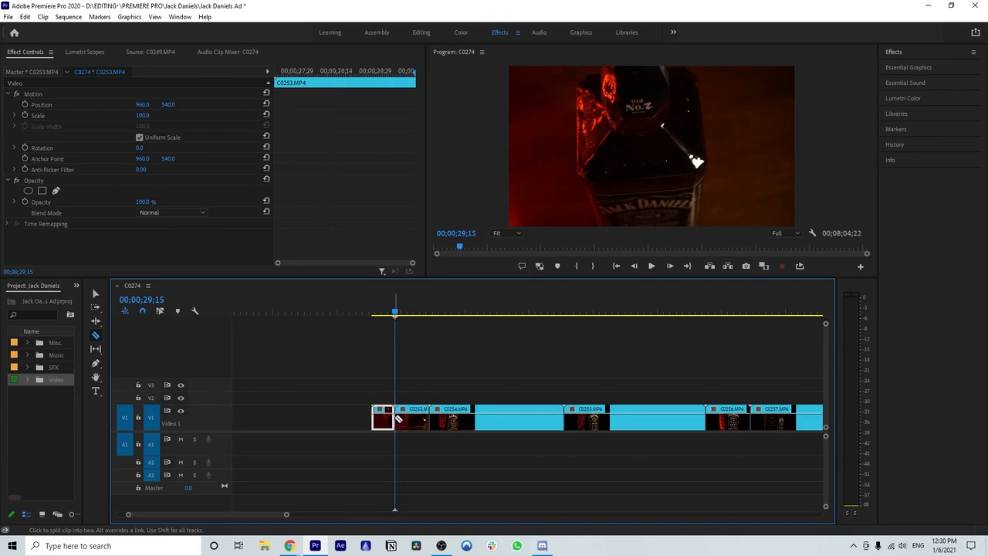
# - Replay the second piece of C0253.MP4 to find where the usable part ends and split it at 00;00;30;20
pyautogui.press('space')
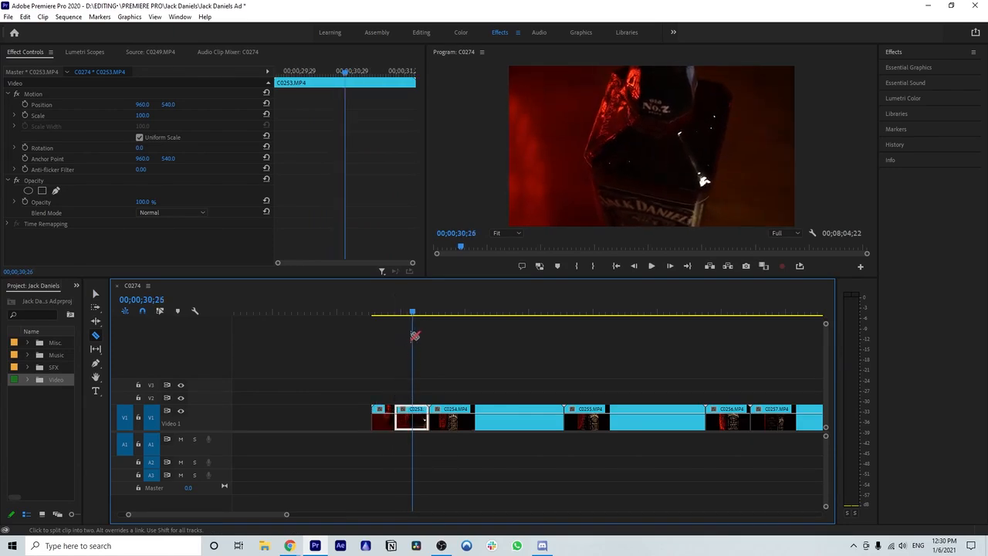
pyautogui.moveTo(413, 315); pyautogui.dragTo(402, 317)
pyautogui.press('space')
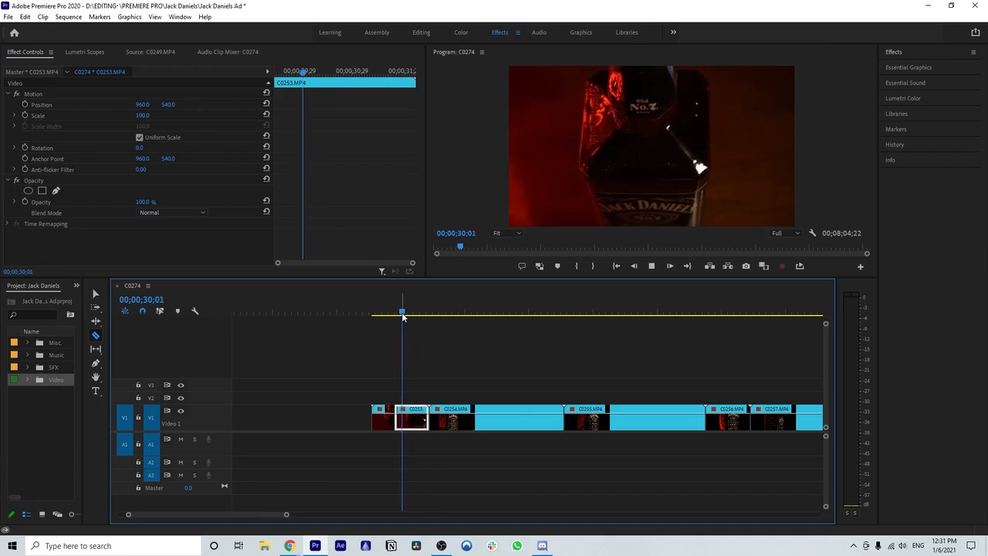
pyautogui.moveTo(419, 314); pyautogui.dragTo(397, 316)
pyautogui.press('space')
pyautogui.press('space')
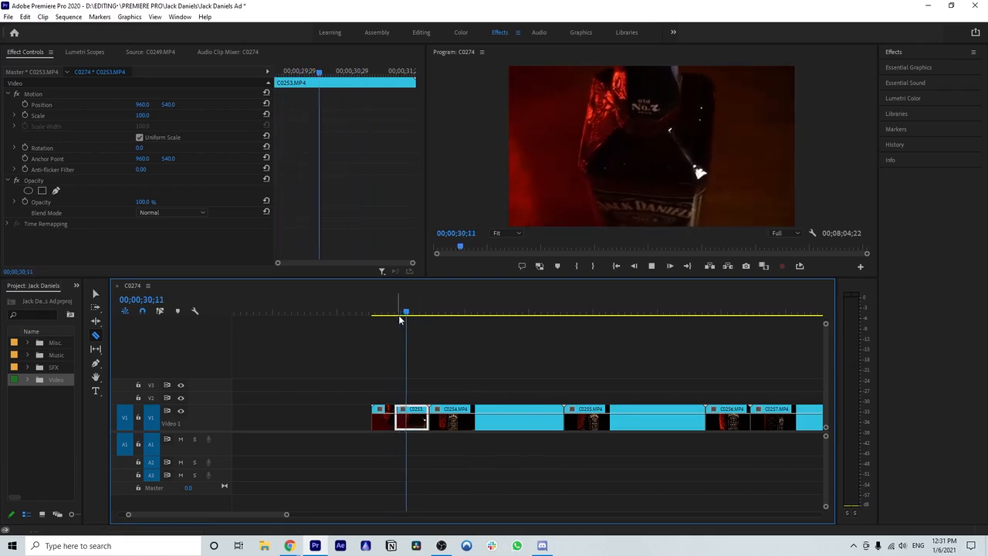
pyautogui.click(415, 414)
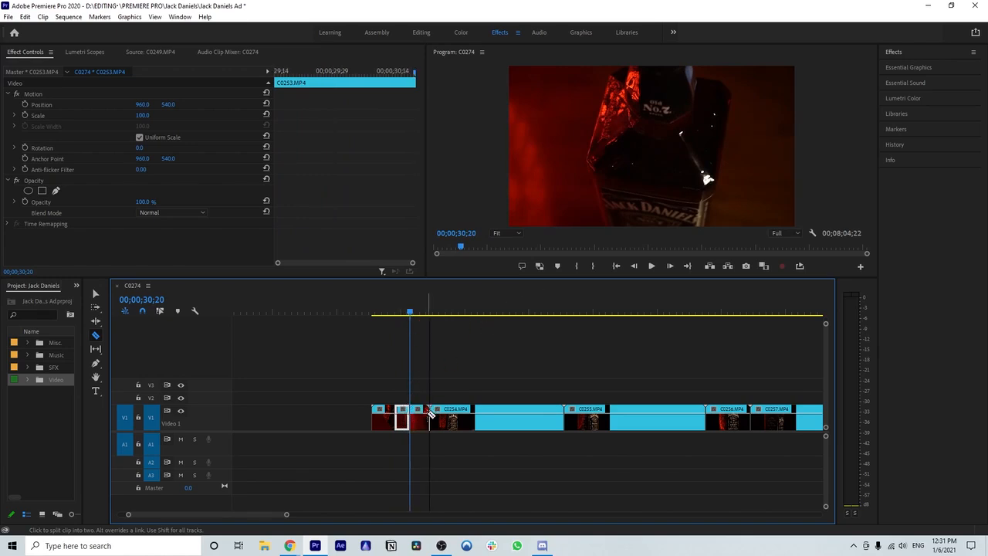
# - Play the final piece of C0253.MP4, and delete that piece and the clip's first piece, keeping the middle one
pyautogui.press('v')
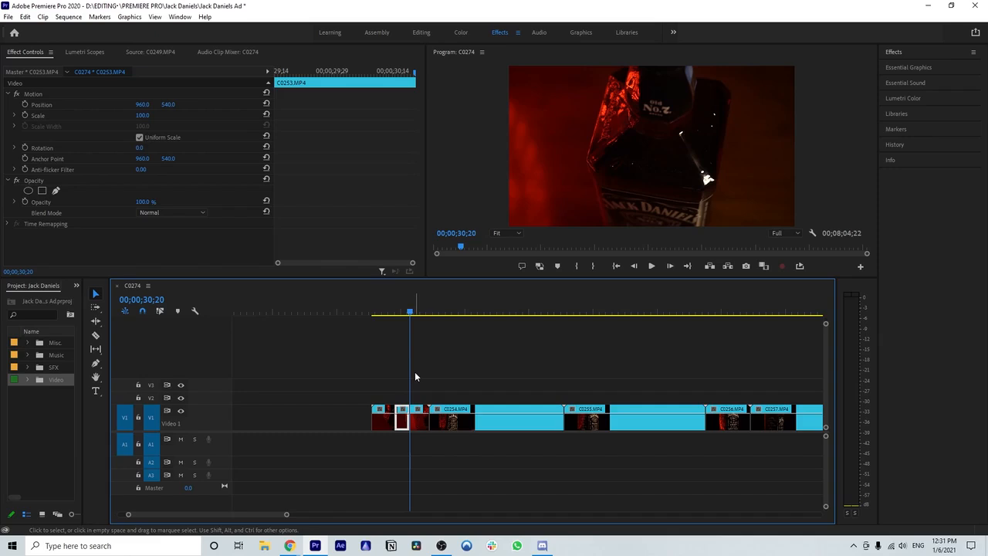
pyautogui.press('space')
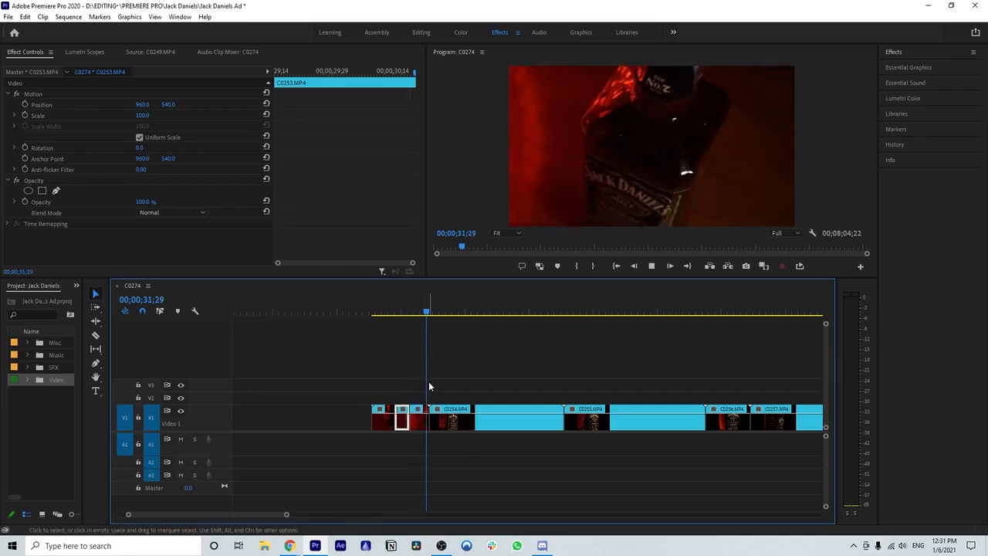
pyautogui.click(419, 421)
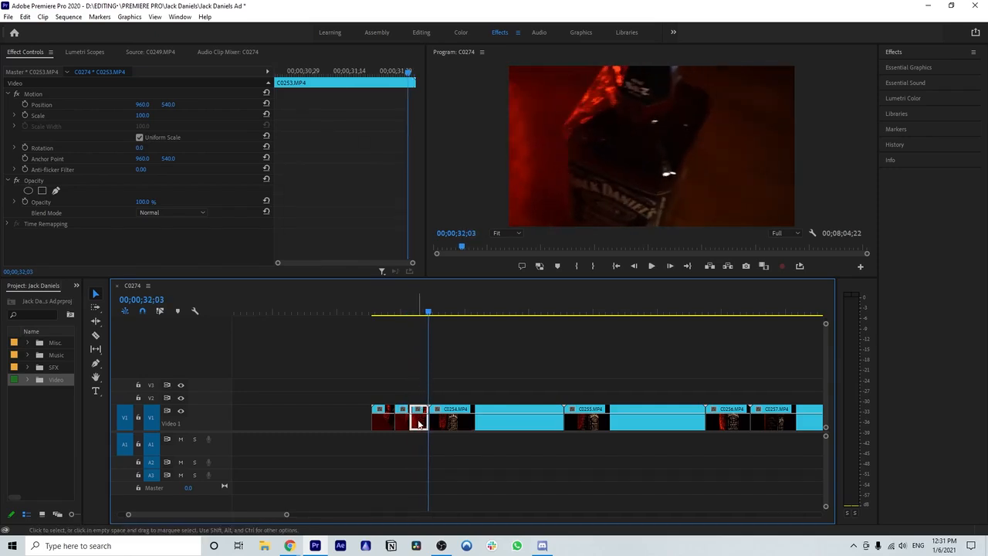
pyautogui.press('Delete')
pyautogui.click(390, 422)
pyautogui.press('Delete')
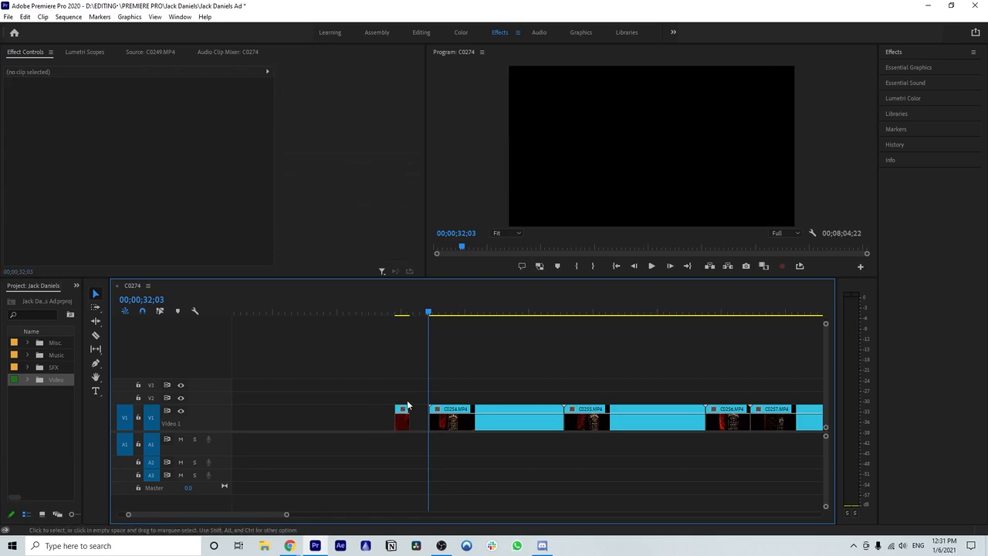
# - Play the kept piece of C0253.MP4 and close the gap between C0251.MP4 and it
pyautogui.click(396, 316)
pyautogui.press('space')
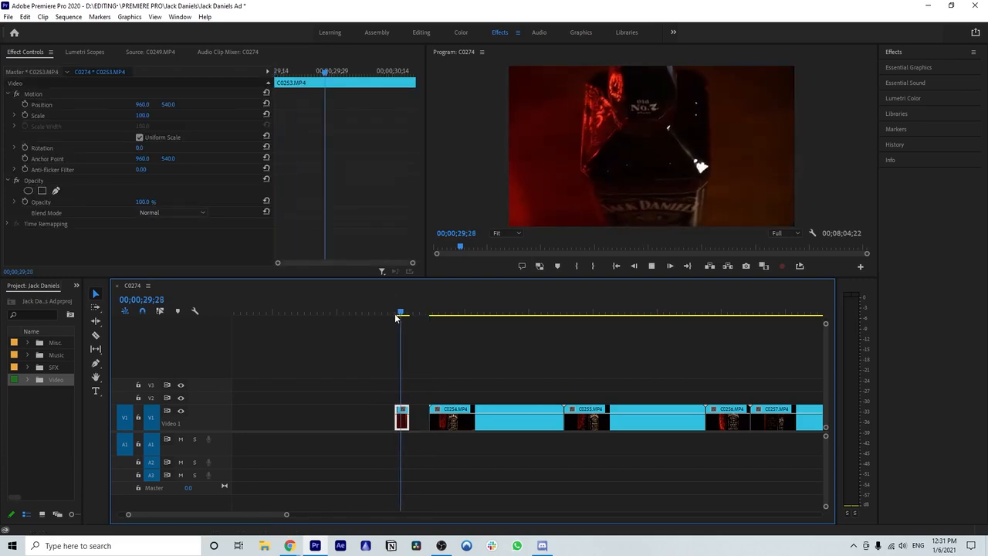
pyautogui.press('space')
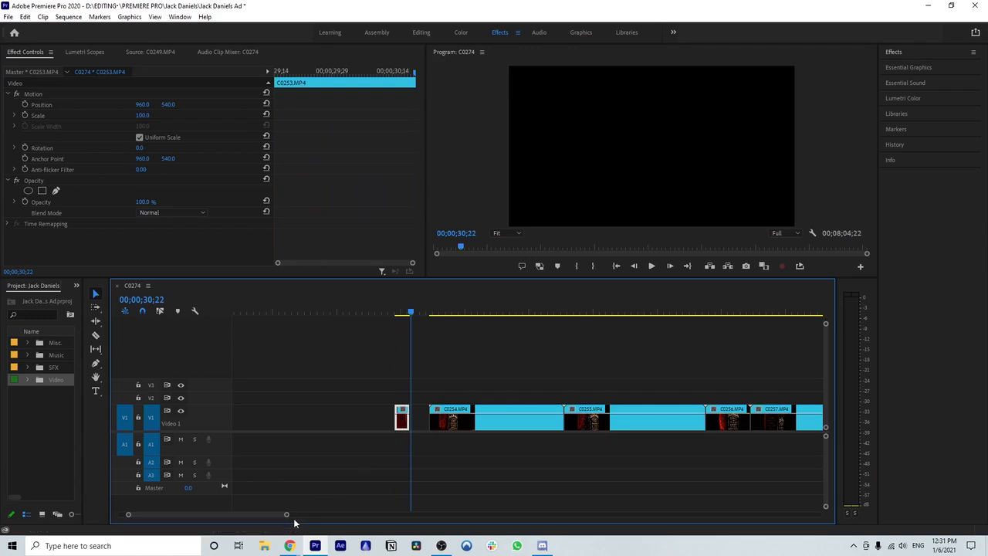
pyautogui.moveTo(287, 514); pyautogui.dragTo(329, 514)
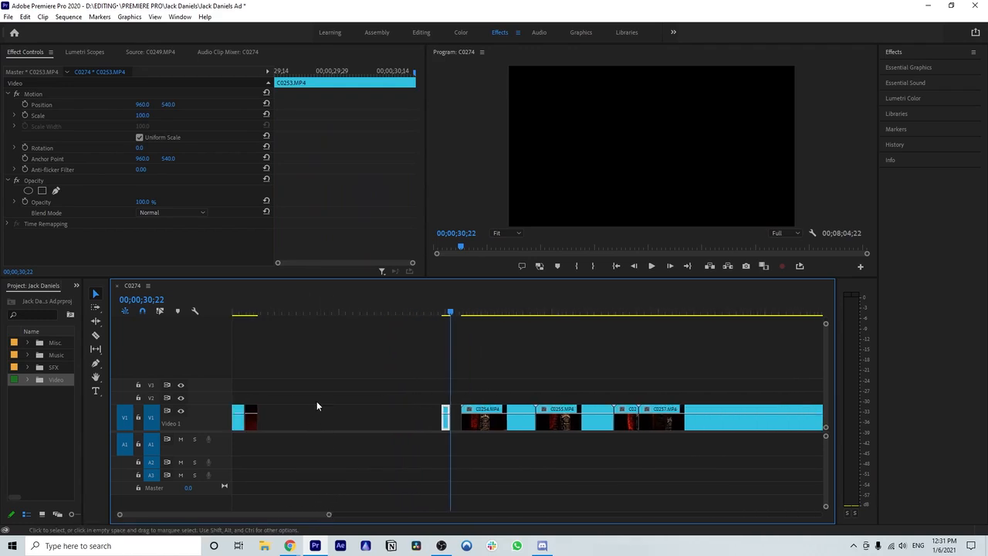
pyautogui.click(318, 417)
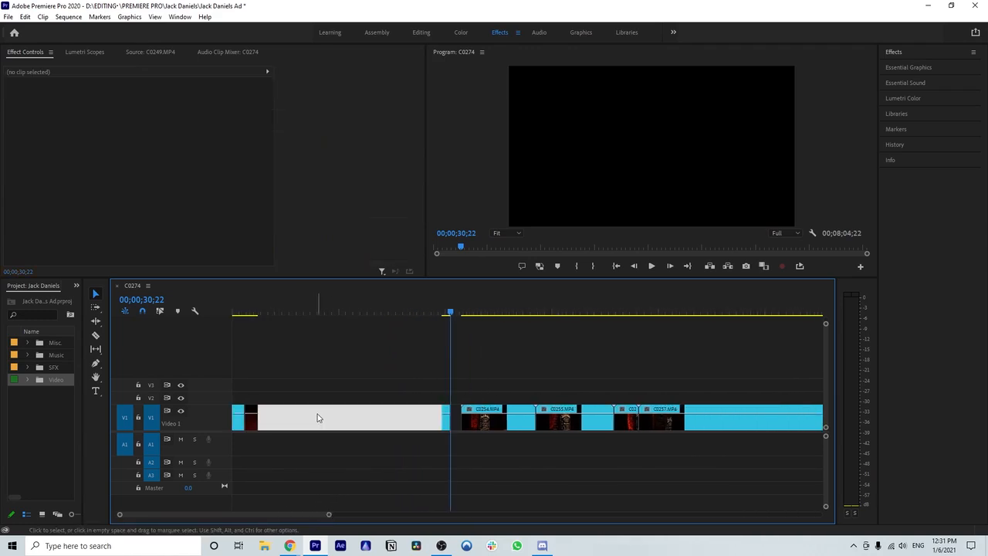
pyautogui.press('Delete')
# - Place the playhead on the first frame of C0254.MP4 at 00;00;06;09 and examine the clip's layout on the timeline
pyautogui.moveTo(328, 515); pyautogui.dragTo(301, 516)
pyautogui.scroll(2, 345, 471)
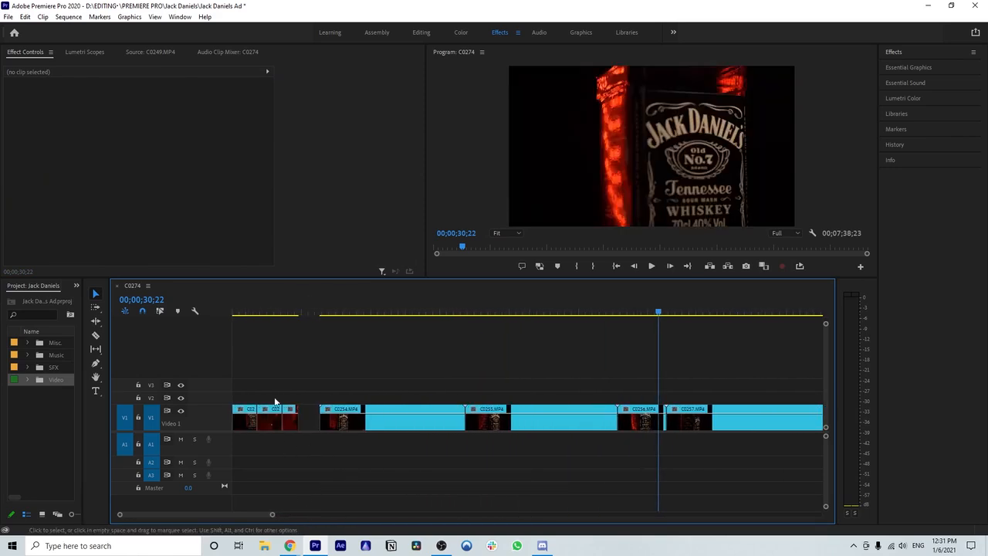
pyautogui.click(324, 319)
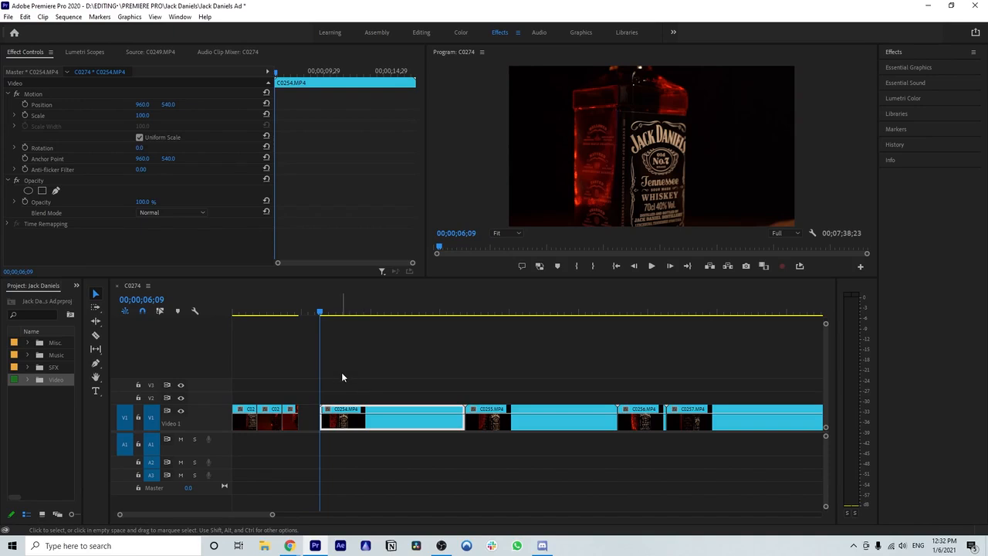
pyautogui.moveTo(320, 314); pyautogui.dragTo(319, 313)
pyautogui.moveTo(272, 515); pyautogui.dragTo(434, 504)
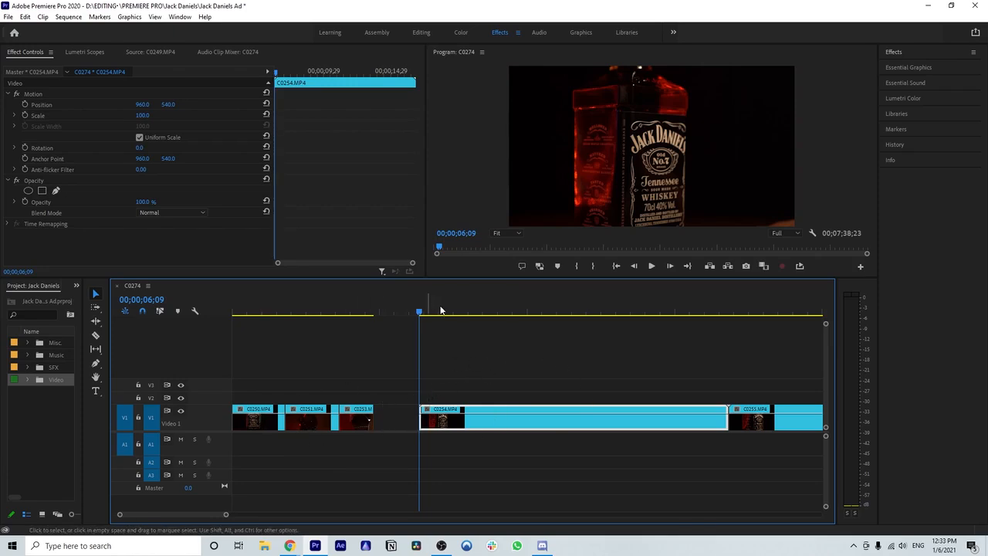
pyautogui.moveTo(226, 515); pyautogui.dragTo(609, 528)
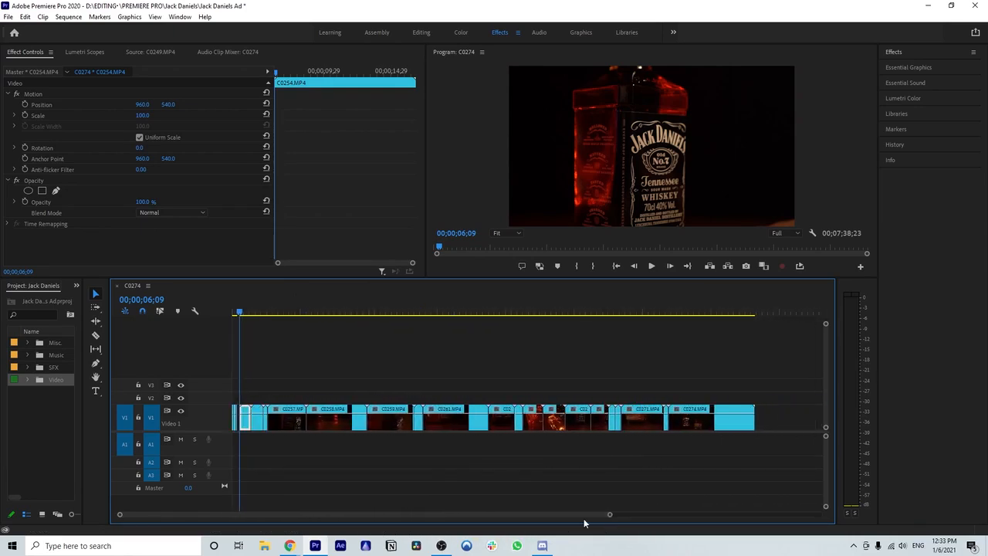
pyautogui.moveTo(240, 314)
pyautogui.mouseDown()
pyautogui.moveTo(629, 328)
pyautogui.moveTo(452, 345)
pyautogui.moveTo(240, 332)
pyautogui.mouseUp()
pyautogui.moveTo(609, 516); pyautogui.dragTo(408, 519)
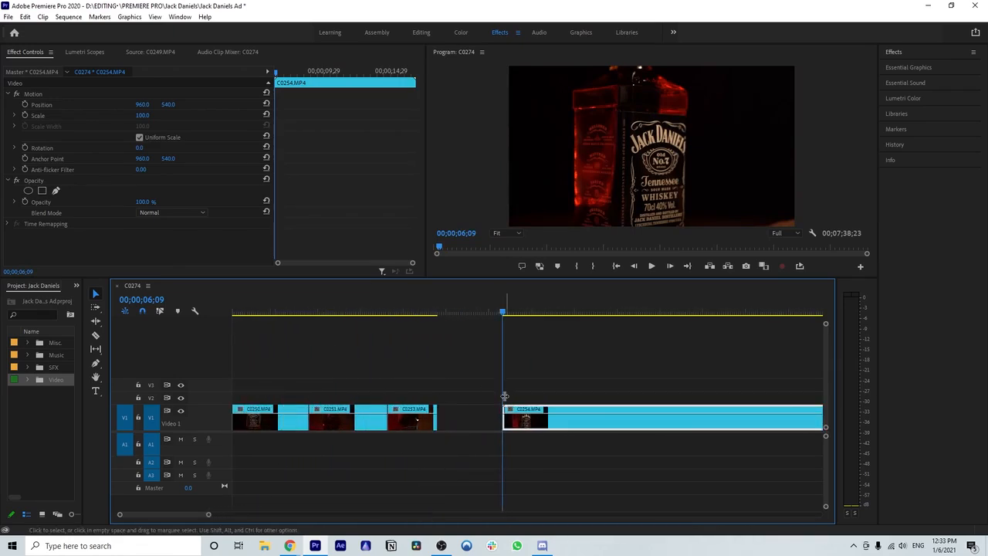
pyautogui.scroll(-4, 469, 453)
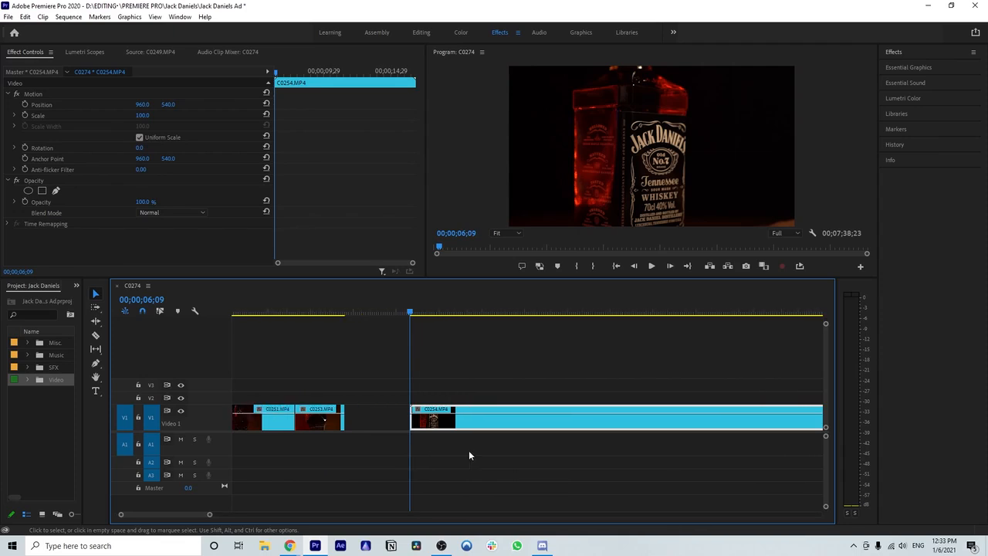
pyautogui.moveTo(211, 515)
pyautogui.mouseDown()
pyautogui.moveTo(230, 517)
pyautogui.moveTo(211, 515)
pyautogui.mouseUp()
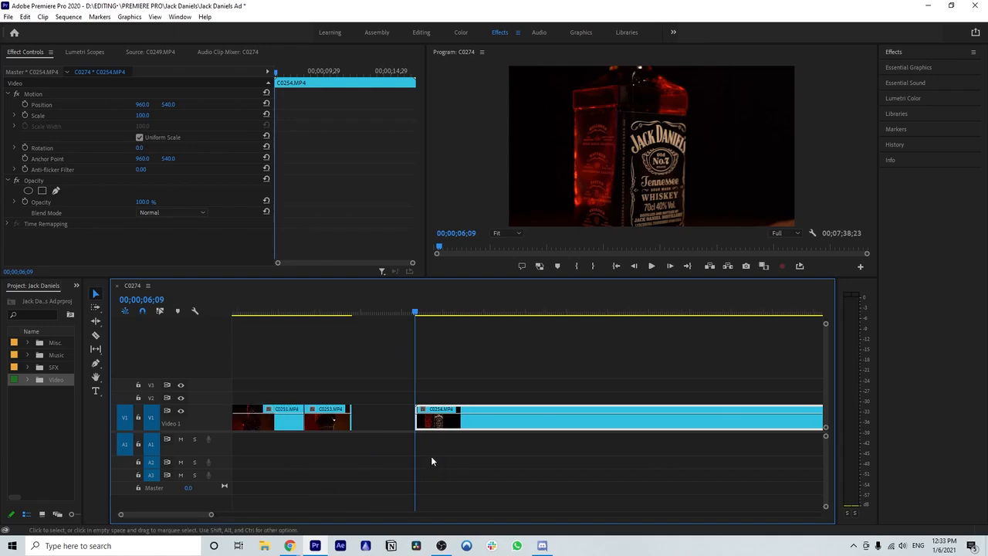
pyautogui.scroll(-2, 401, 494)
pyautogui.scroll(1, 412, 443)
pyautogui.scroll(-3, 412, 443)
pyautogui.moveTo(205, 516); pyautogui.dragTo(226, 515)
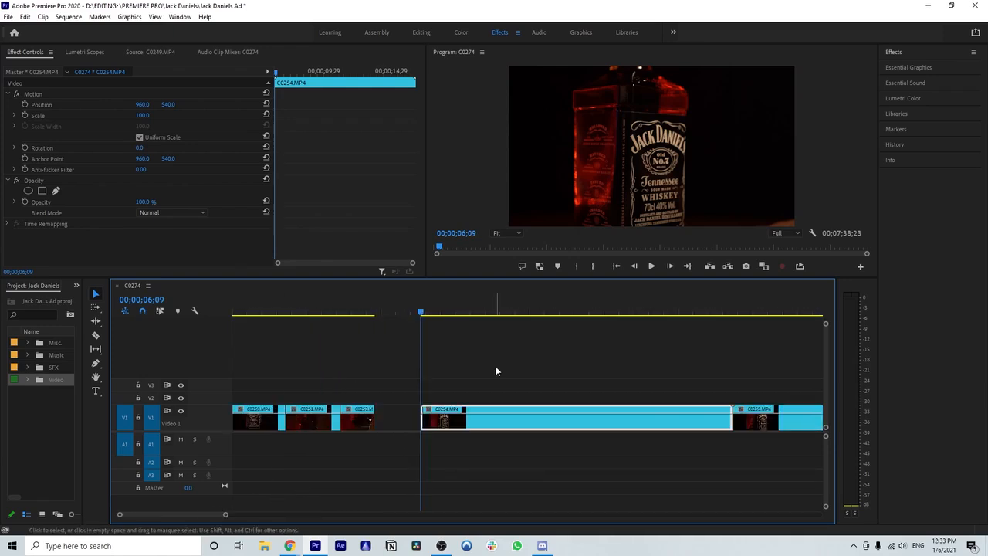
# - Play C0254.MP4 from its first frame and replay its second half to judge the footage
pyautogui.press('space')
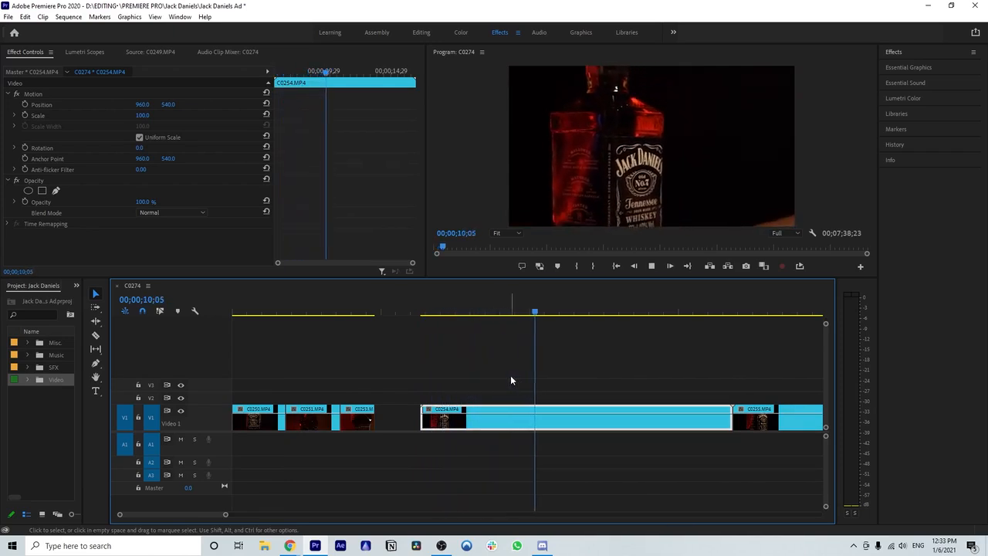
pyautogui.press('space')
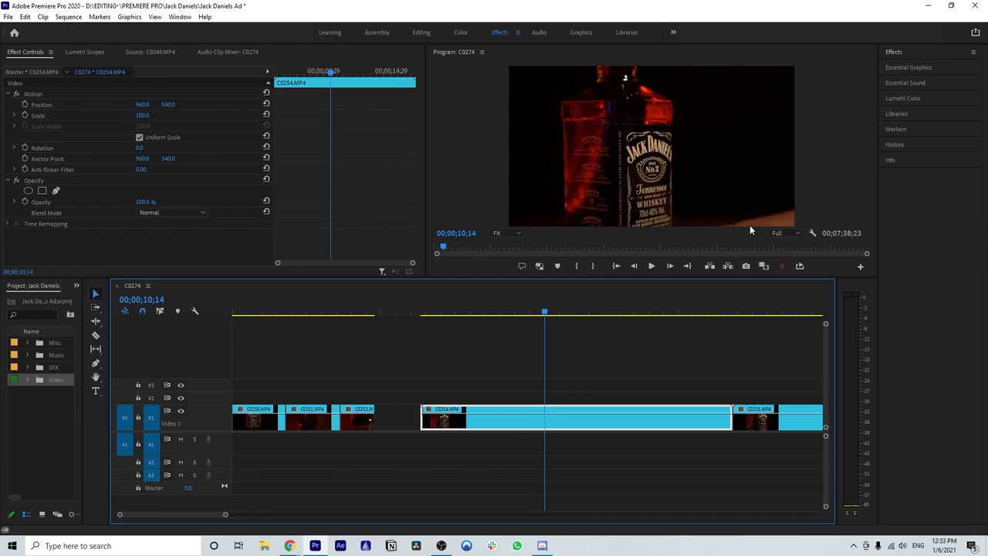
pyautogui.press('space')
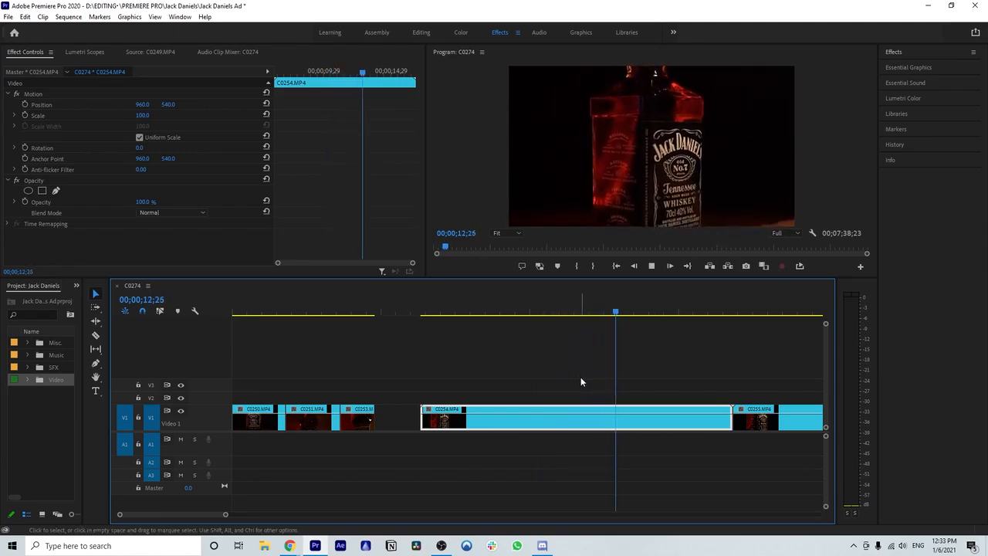
pyautogui.moveTo(660, 314); pyautogui.dragTo(603, 315)
pyautogui.press('space')
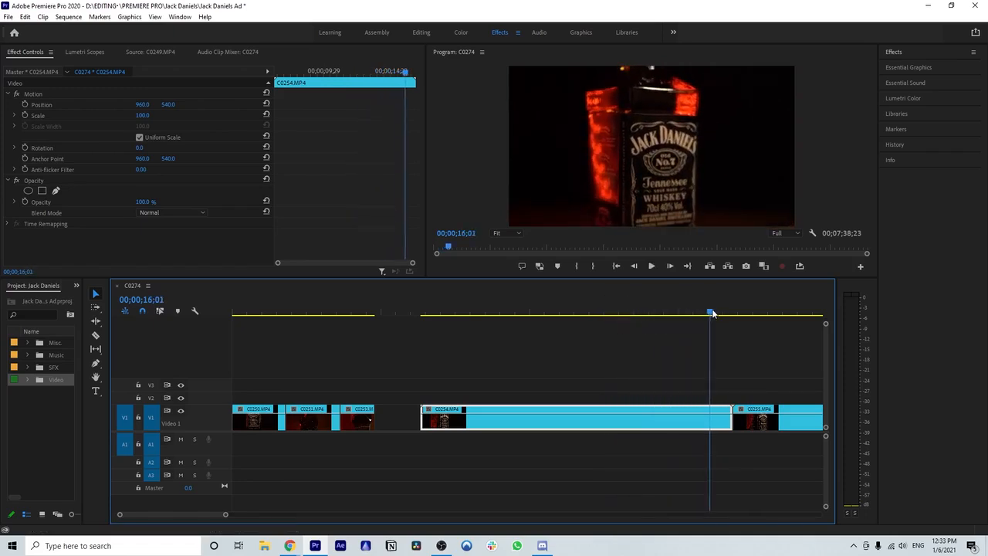
# - Replay the closing seconds of C0254.MP4, including from 00;00;14;06, to look for a usable part
pyautogui.click(651, 319)
pyautogui.press('space')
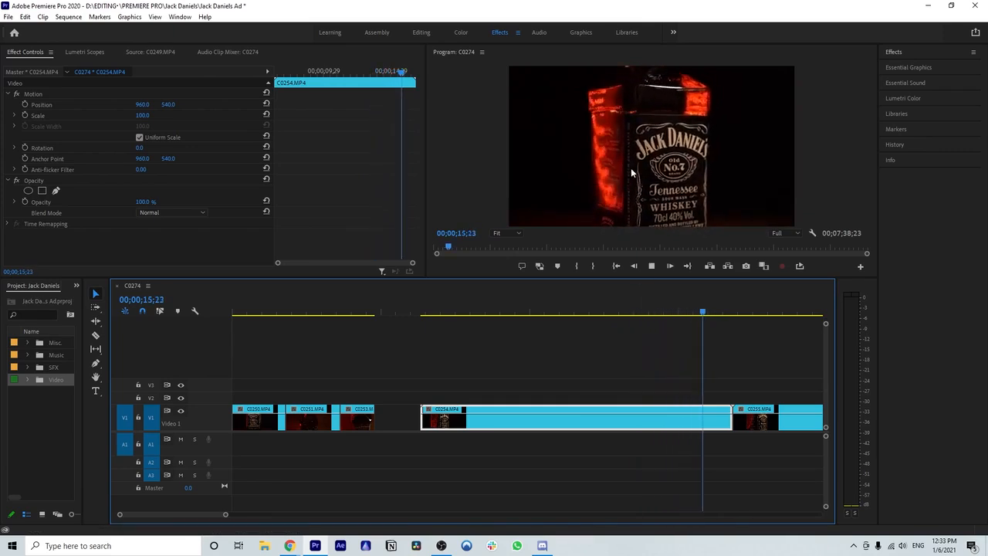
pyautogui.press('space')
pyautogui.moveTo(709, 314); pyautogui.dragTo(656, 312)
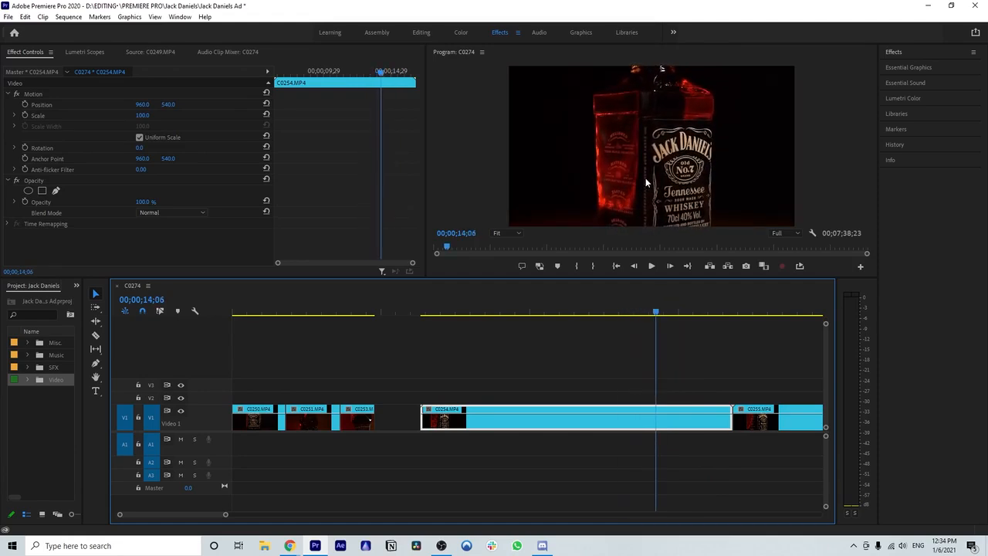
pyautogui.press('space')
pyautogui.click(685, 312)
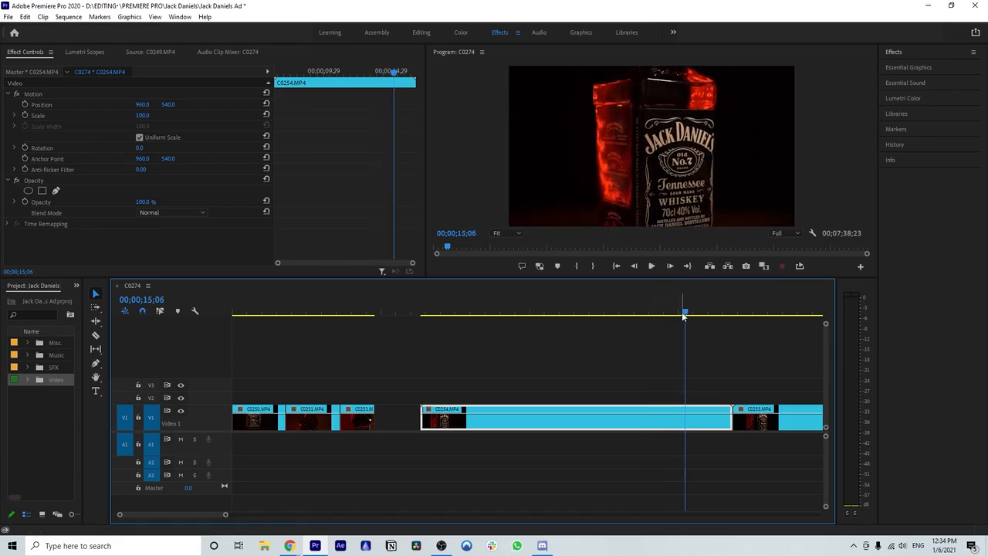
# - Mark in and out points around C0254.MP4 at 00;00;06;09 and 00;00;16;24 and render the sequence In to Out
pyautogui.moveTo(684, 313); pyautogui.dragTo(424, 325)
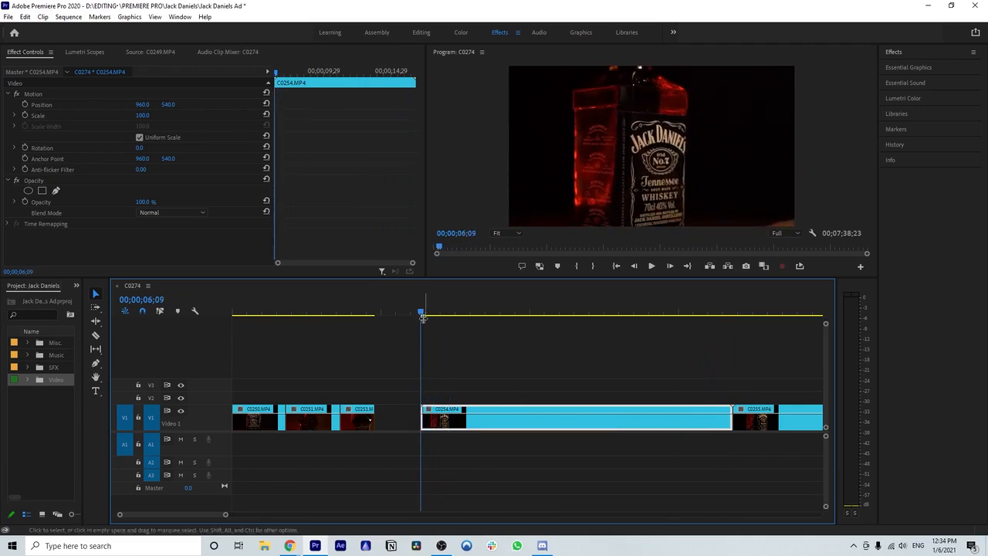
pyautogui.press('i')
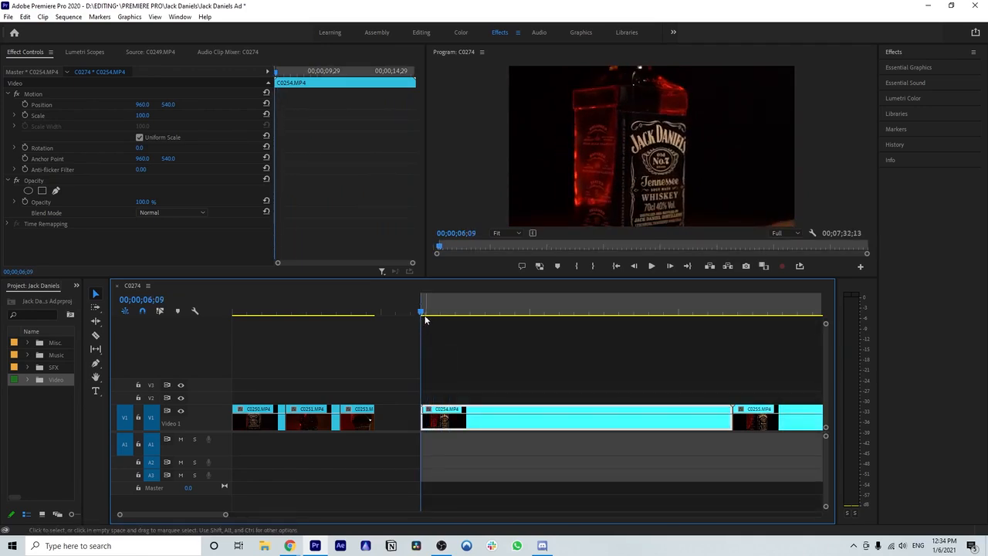
pyautogui.moveTo(421, 313); pyautogui.dragTo(729, 323)
pyautogui.press('o')
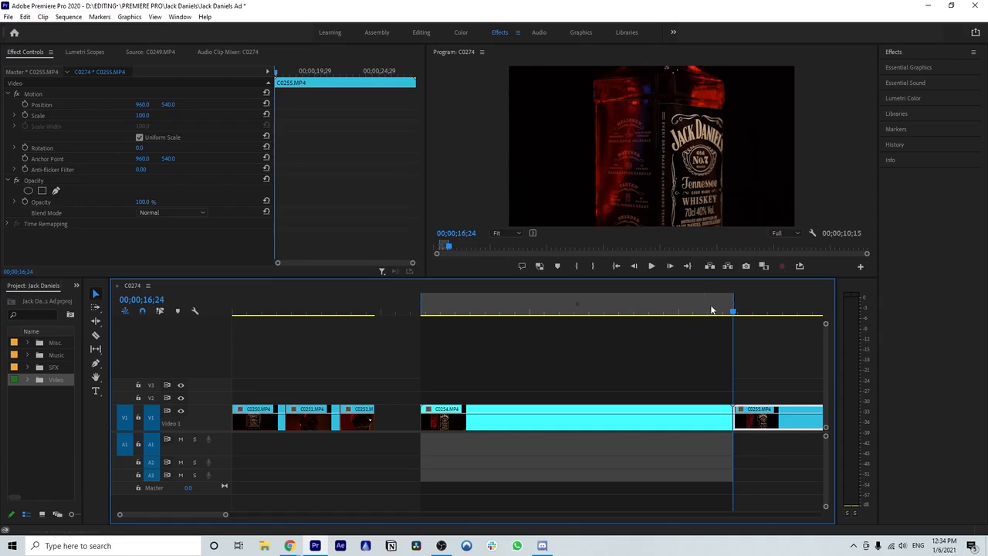
pyautogui.click(73, 19)
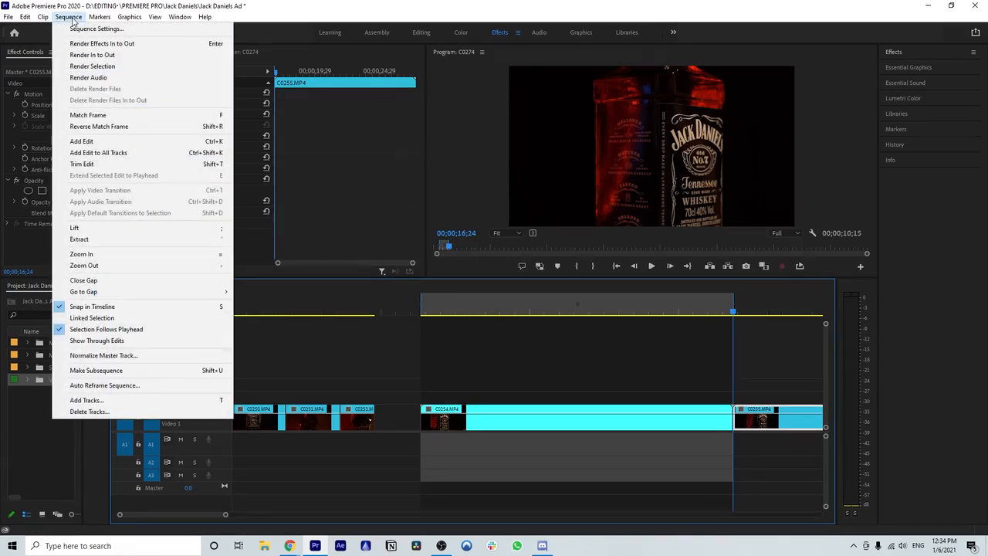
pyautogui.click(102, 55)
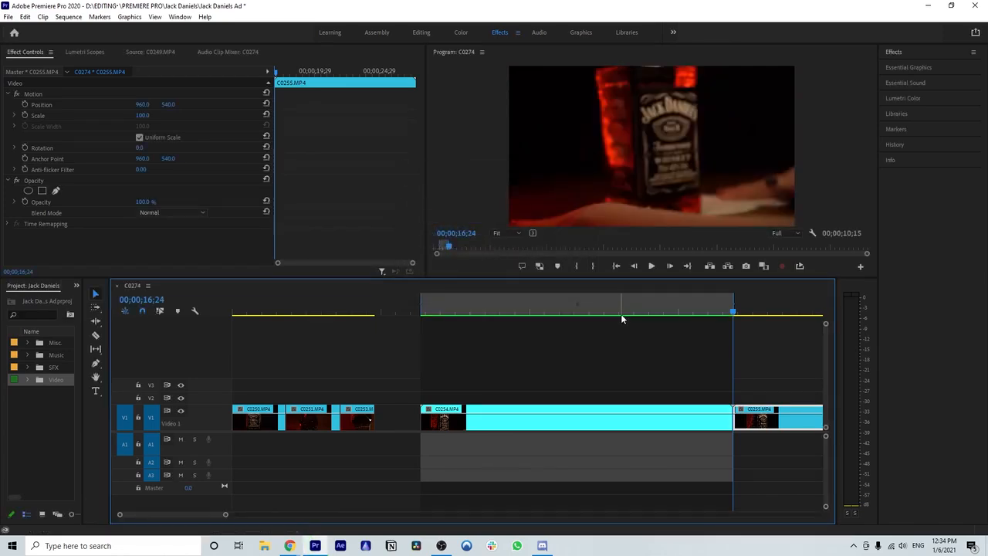
# - Clear the sequence's in and out points and play the rendered second half of C0254.MP4
pyautogui.rightClick(576, 302)
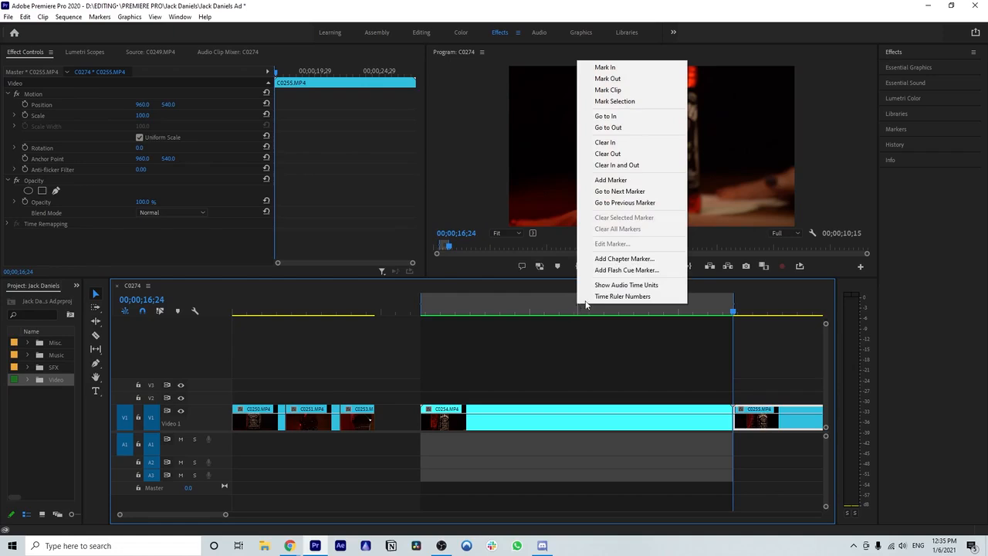
pyautogui.click(622, 167)
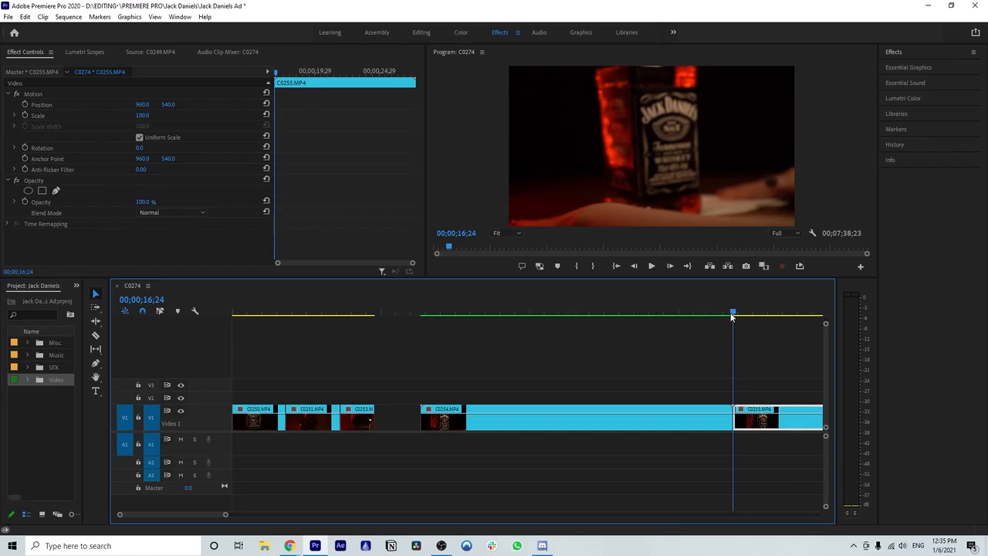
pyautogui.moveTo(733, 313); pyautogui.dragTo(593, 318)
pyautogui.press('space')
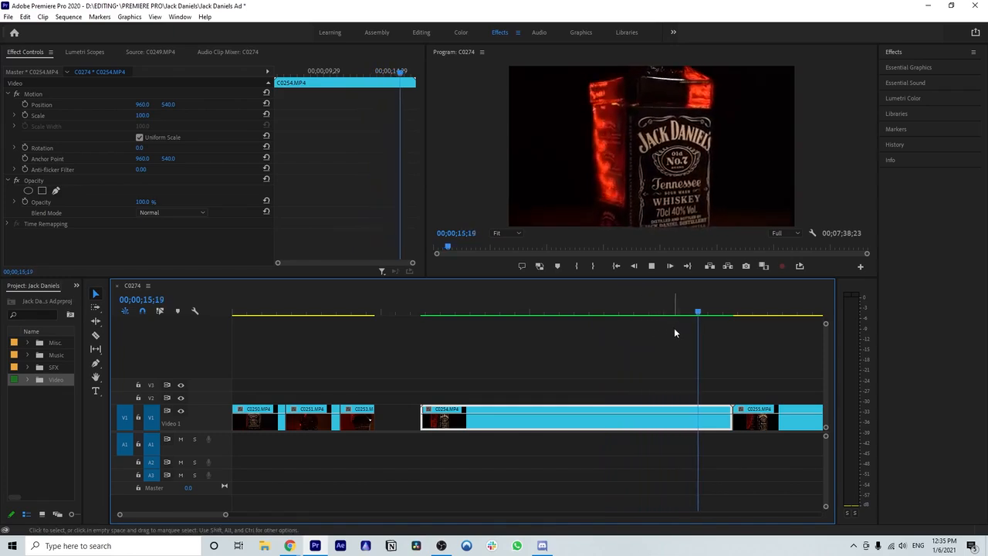
# - Replay the closing seconds of C0254.MP4 and scrub back to 00;00;10;24 to judge whether the shot is usable
pyautogui.moveTo(711, 313); pyautogui.dragTo(616, 318)
pyautogui.press('space')
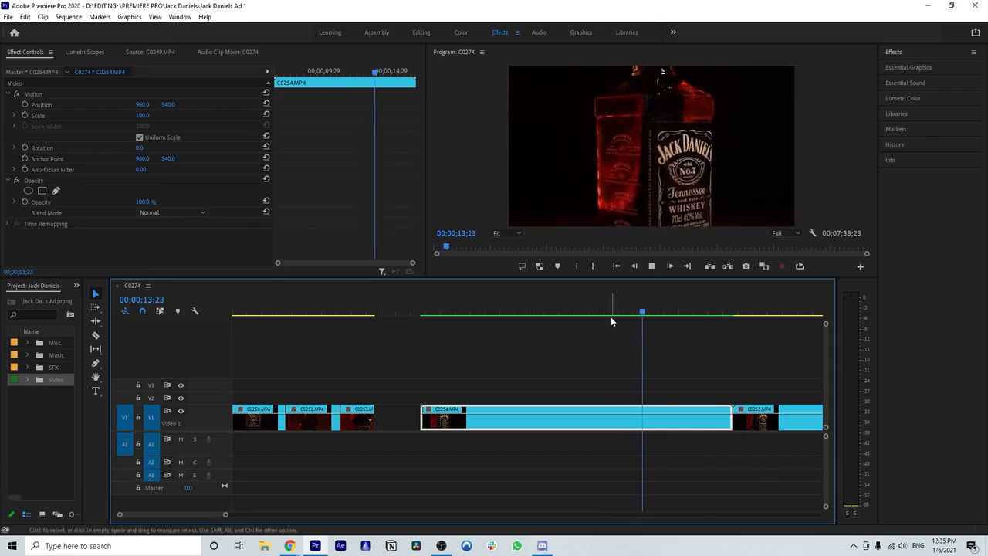
pyautogui.scroll(-1, 641, 387)
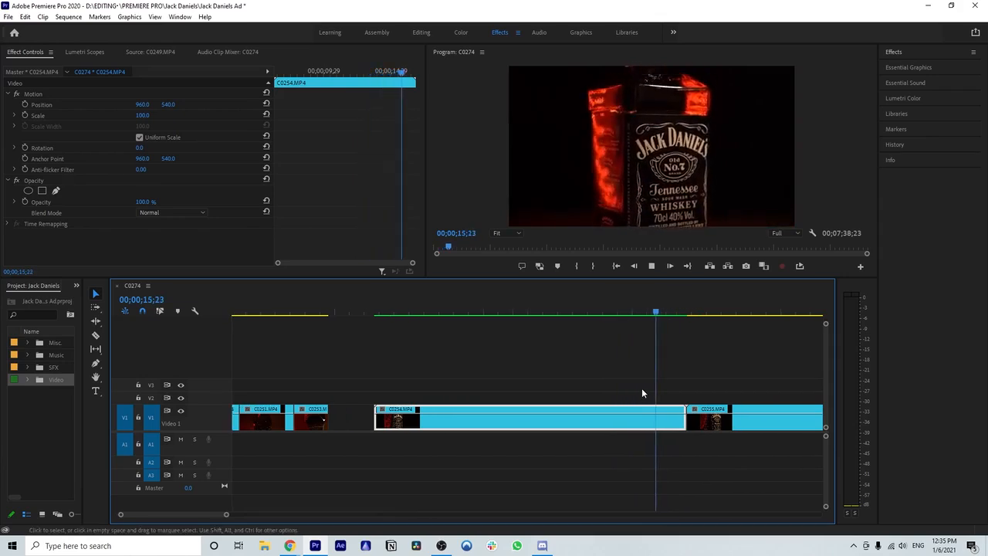
pyautogui.press('space')
pyautogui.moveTo(677, 313); pyautogui.dragTo(631, 329)
pyautogui.moveTo(568, 338); pyautogui.dragTo(577, 318)
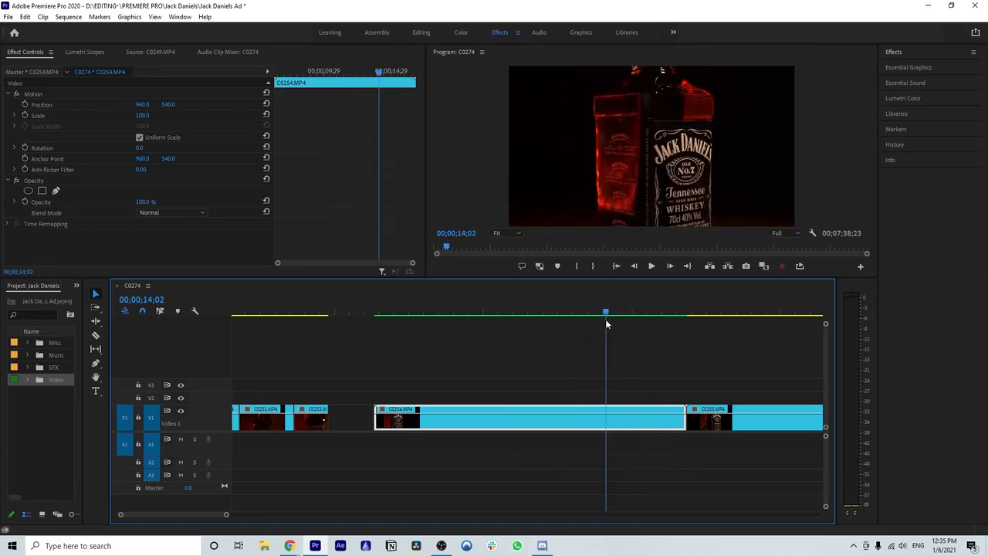
pyautogui.moveTo(654, 328); pyautogui.dragTo(508, 349)
# - Move C0254.MP4 up to track V2 and turn off that track's output
pyautogui.moveTo(421, 423); pyautogui.dragTo(222, 398)
pyautogui.click(181, 398)
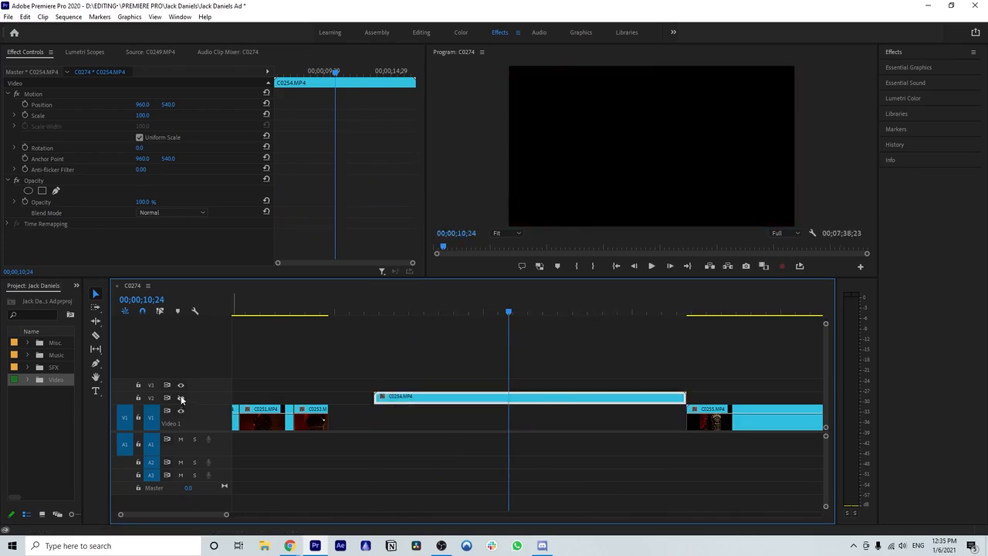
# - Play C0255.MP4 from its first frame at 00;00;16;24 to its end and delete the clip
pyautogui.scroll(-4, 564, 386)
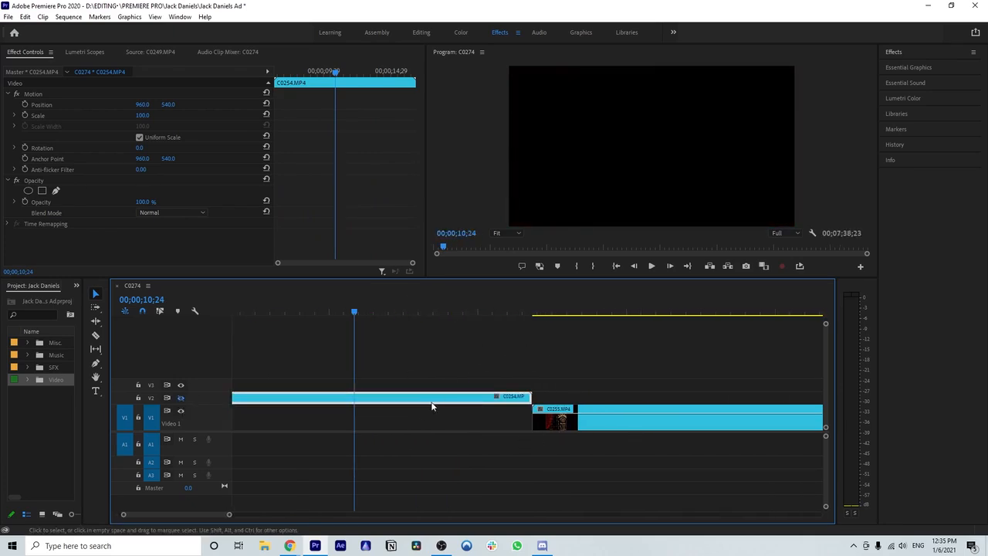
pyautogui.moveTo(357, 310); pyautogui.dragTo(535, 316)
pyautogui.scroll(-4, 586, 382)
pyautogui.scroll(-2, 551, 370)
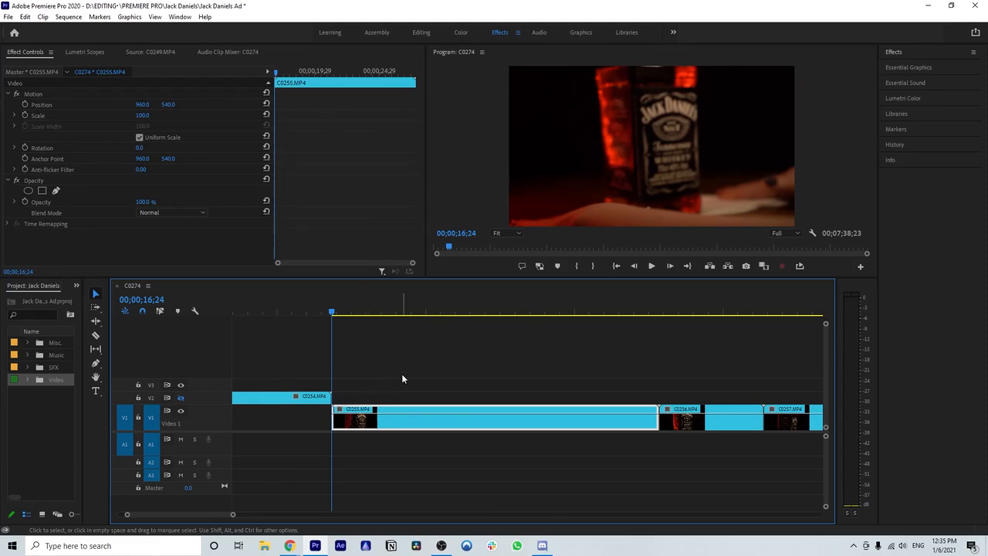
pyautogui.press('space')
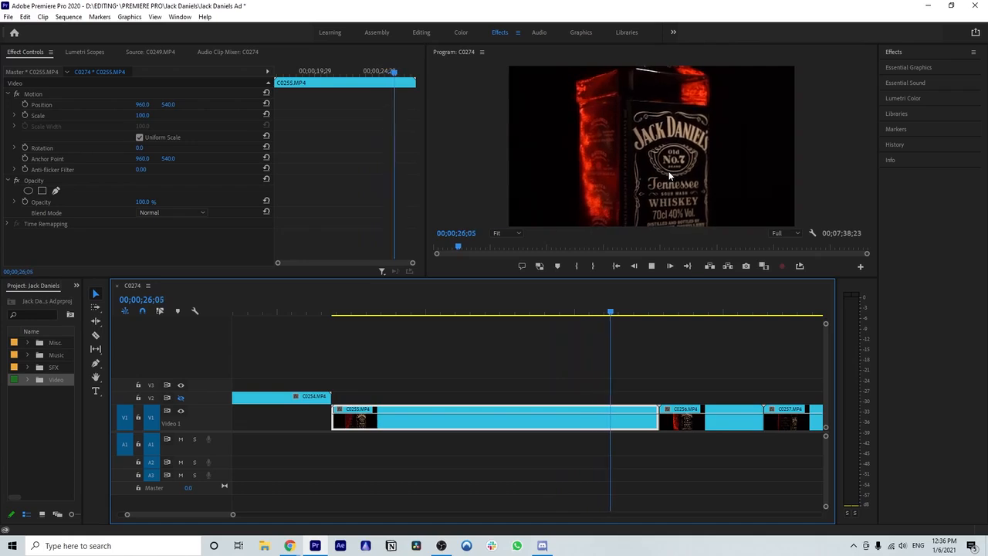
pyautogui.press('space')
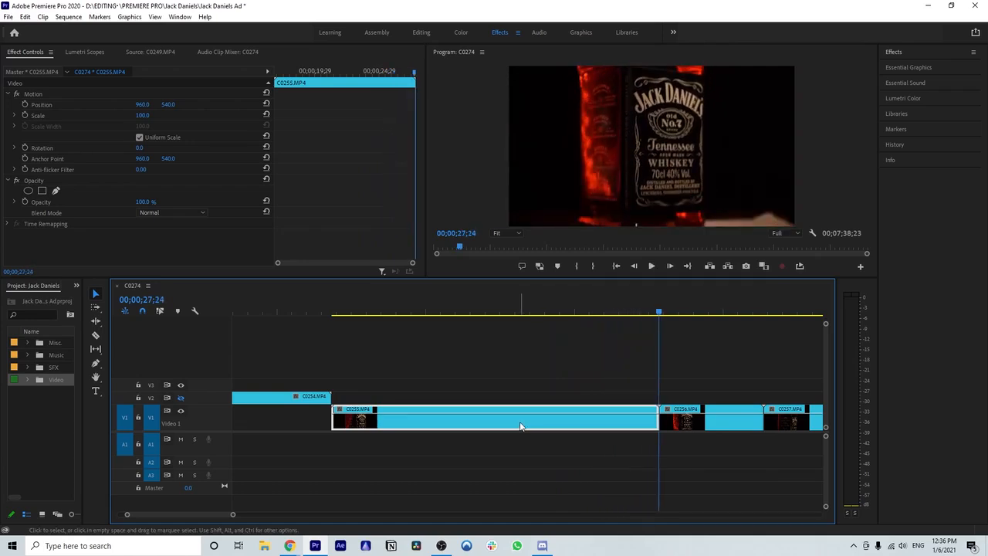
pyautogui.press('Delete')
# - Play C0256.MP4 and replay it from its first frame to find where the usable part ends
pyautogui.press('space')
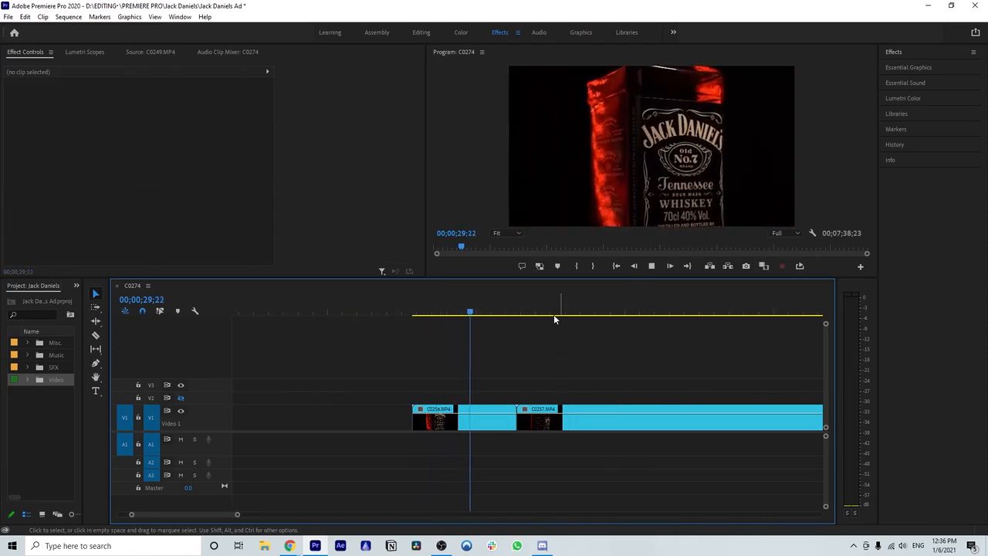
pyautogui.click(510, 417)
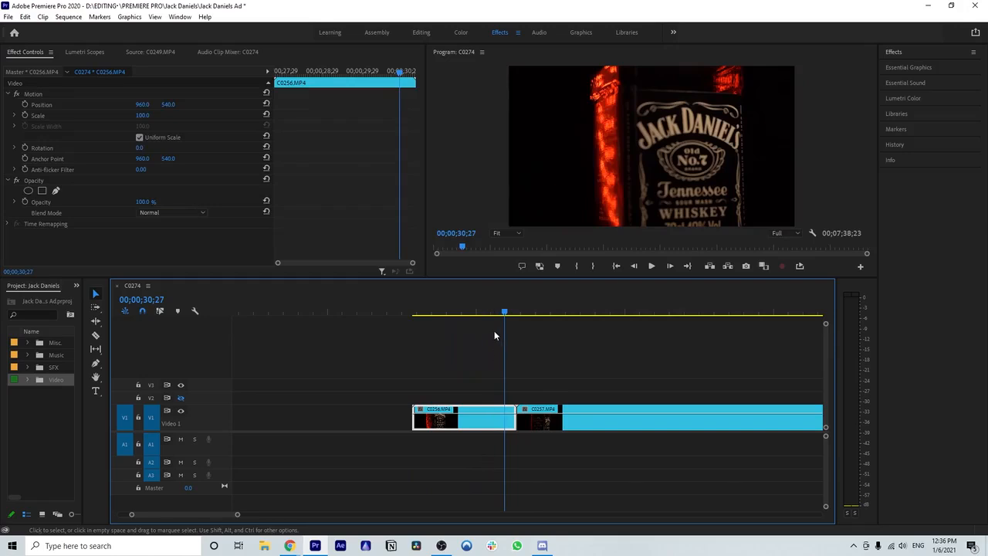
pyautogui.moveTo(505, 314); pyautogui.dragTo(414, 324)
pyautogui.press('space')
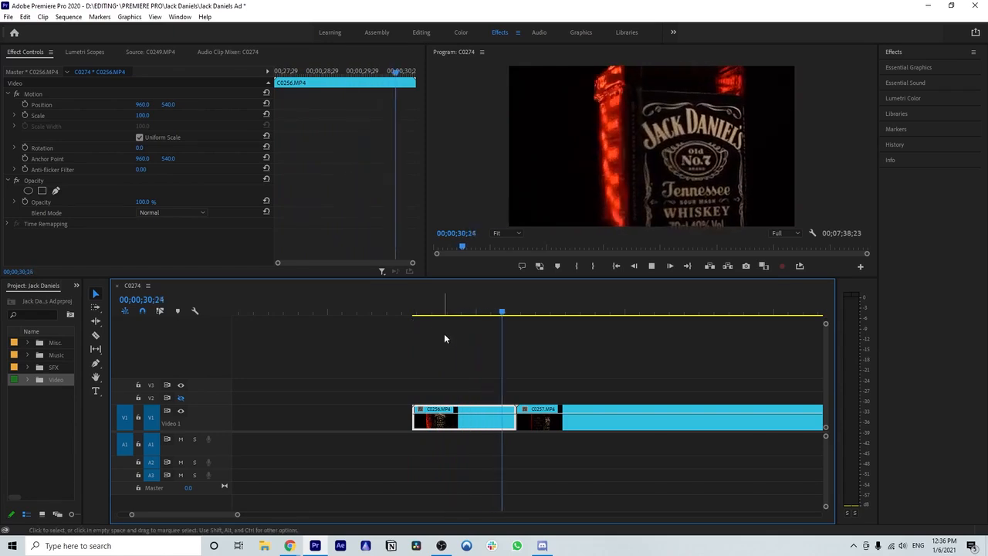
pyautogui.press('space')
# - Split C0256.MP4 at 00;00;30;27 and delete the short piece after the cut
pyautogui.moveTo(510, 312)
pyautogui.mouseDown()
pyautogui.moveTo(494, 314)
pyautogui.moveTo(505, 318)
pyautogui.mouseUp()
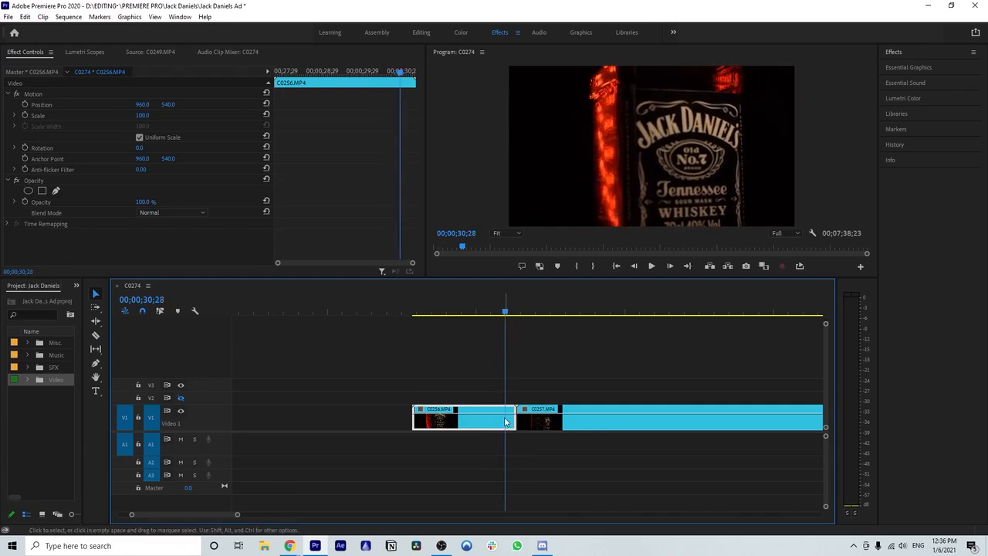
pyautogui.click(505, 314)
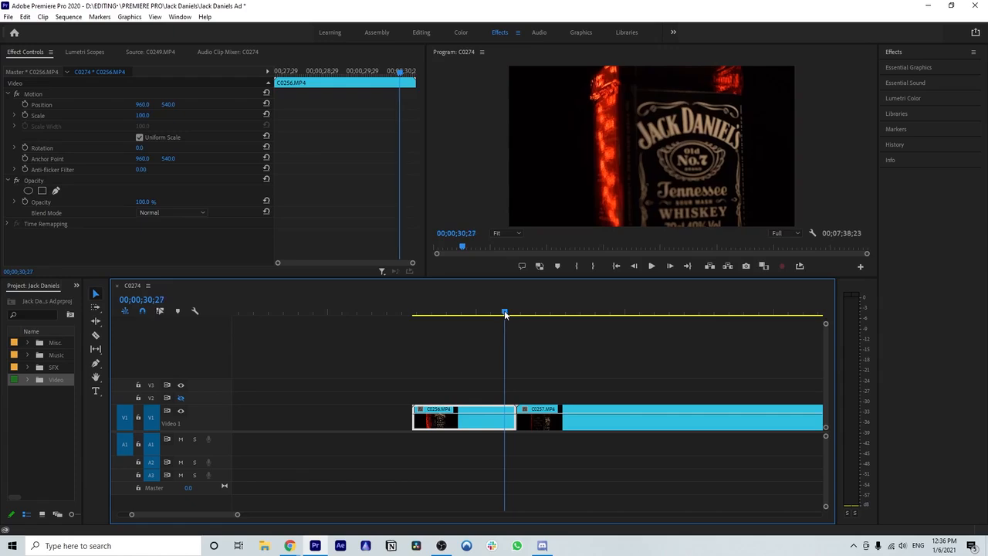
pyautogui.click(513, 421)
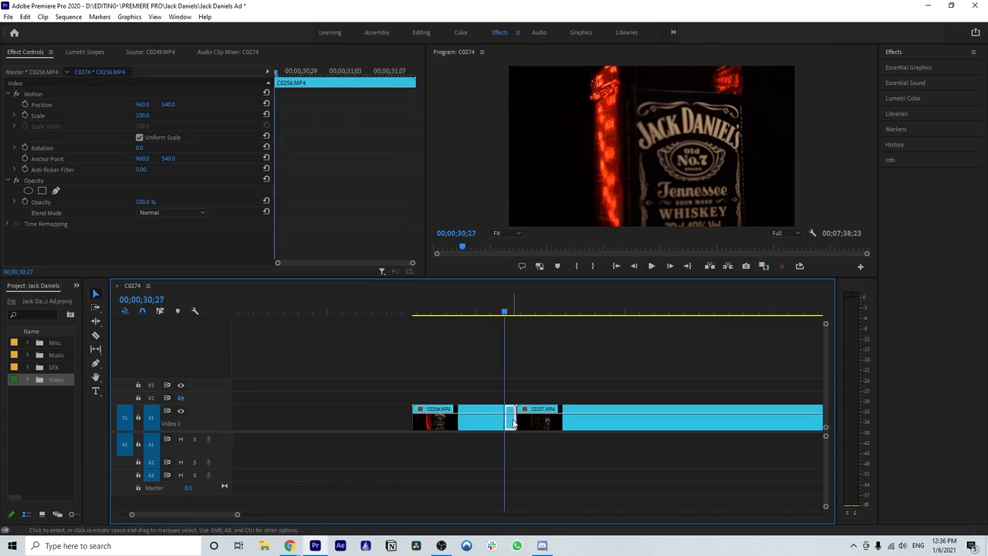
pyautogui.press('Delete')
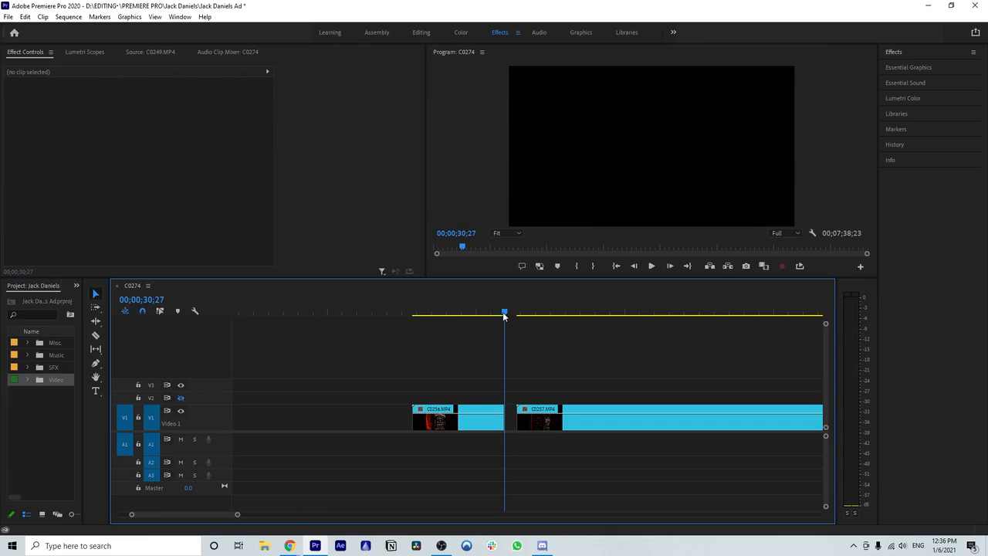
# - Delete C0254.MP4 from track V2 and close the large gap in front of C0256.MP4 on V1
pyautogui.moveTo(503, 313); pyautogui.dragTo(436, 323)
pyautogui.moveTo(237, 514); pyautogui.dragTo(310, 514)
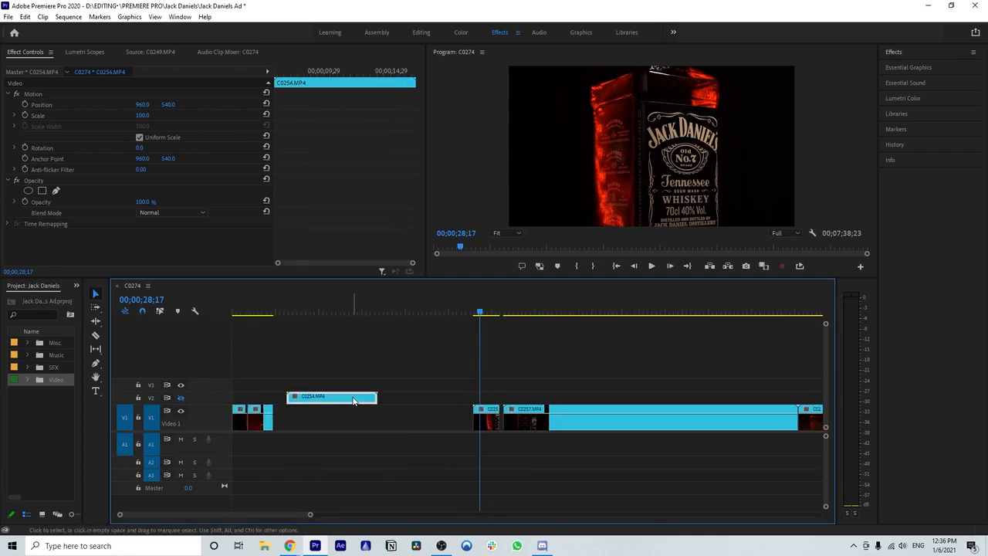
pyautogui.press('Delete')
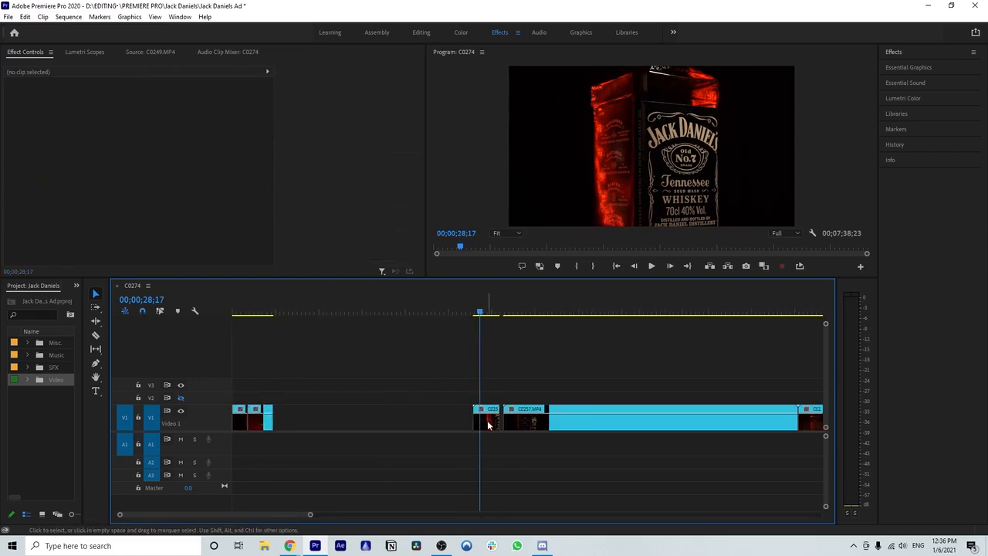
pyautogui.click(398, 420)
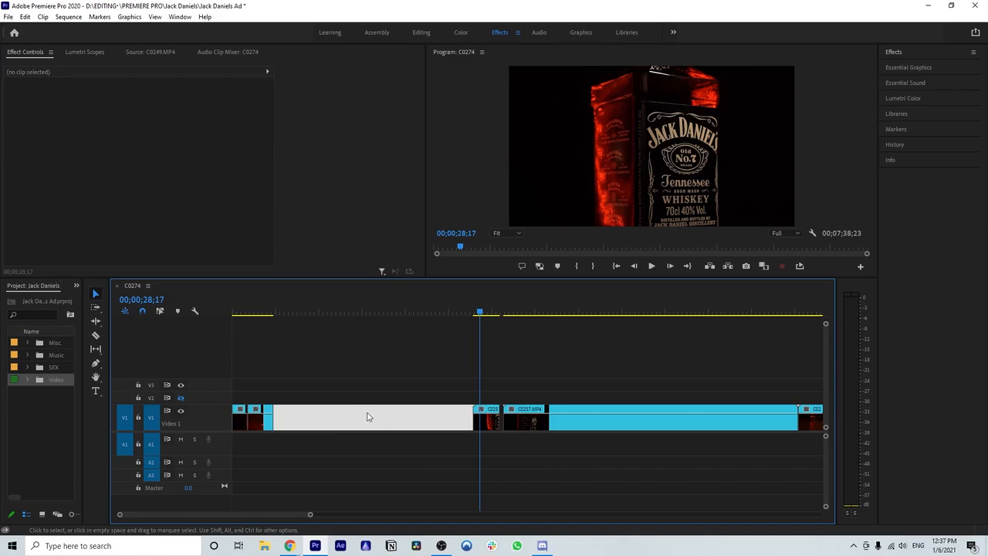
pyautogui.press('Delete')
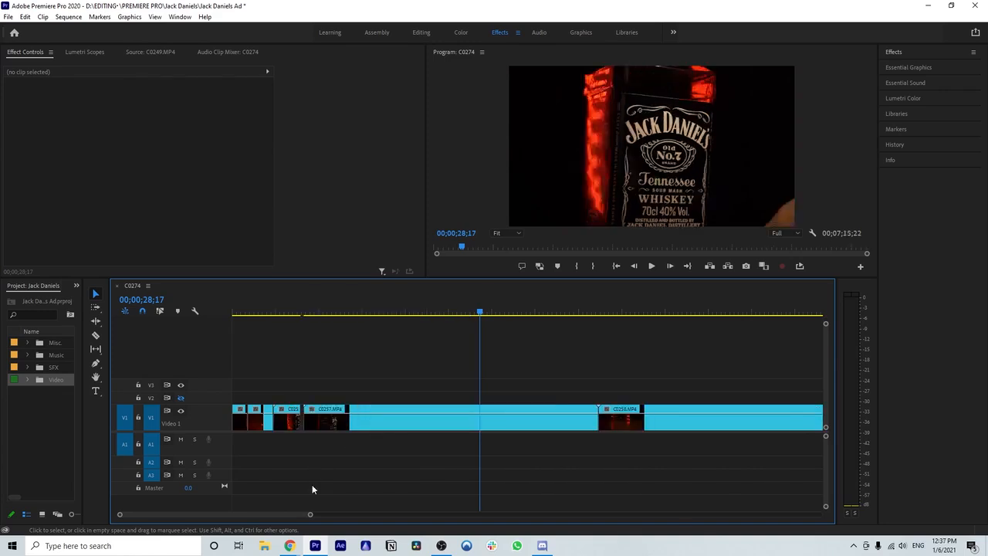
# - Play from the end of C0256.MP4 into C0257.MP4 up to about 00;00;15;05 to look for usable footage
pyautogui.moveTo(311, 516); pyautogui.dragTo(263, 515)
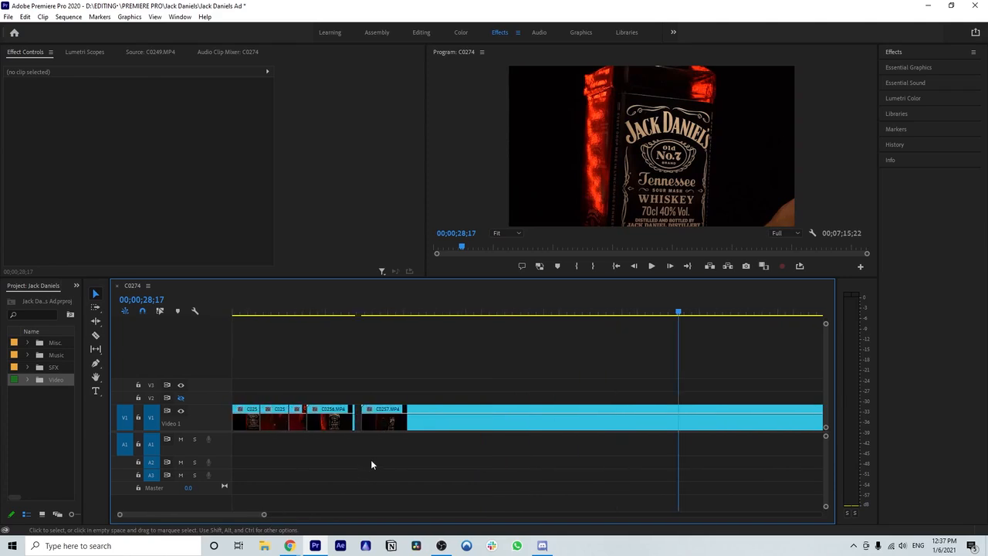
pyautogui.click(345, 315)
pyautogui.press('space')
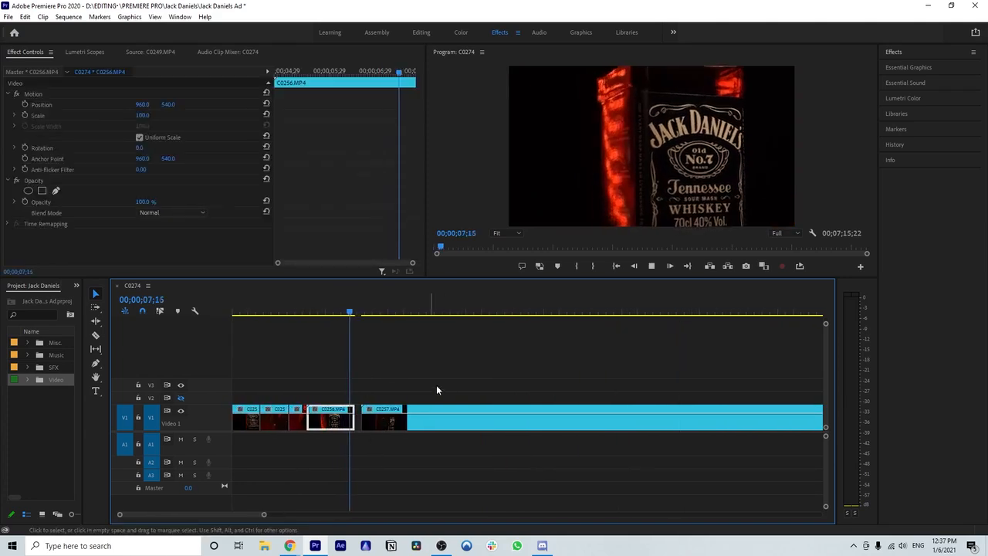
pyautogui.click(439, 409)
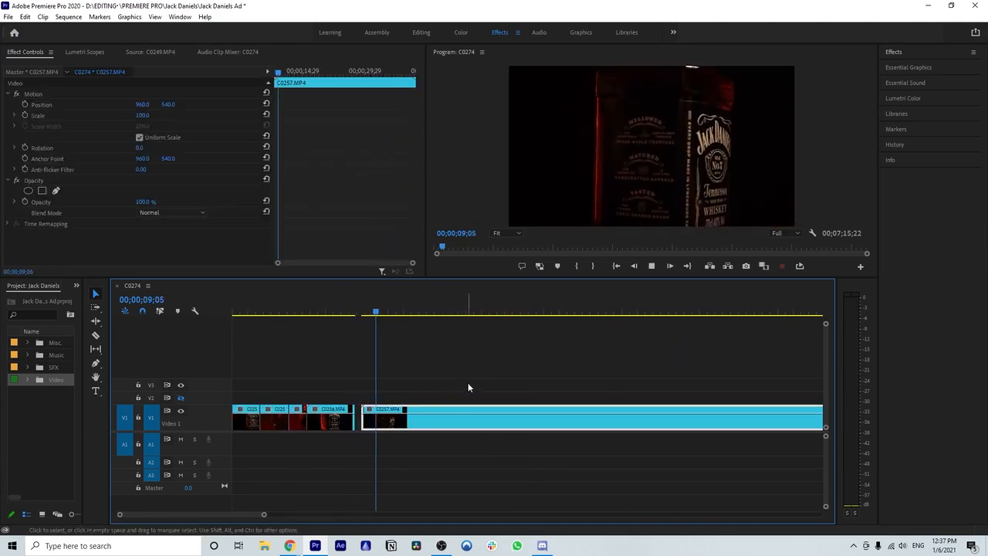
pyautogui.scroll(-2, 359, 423)
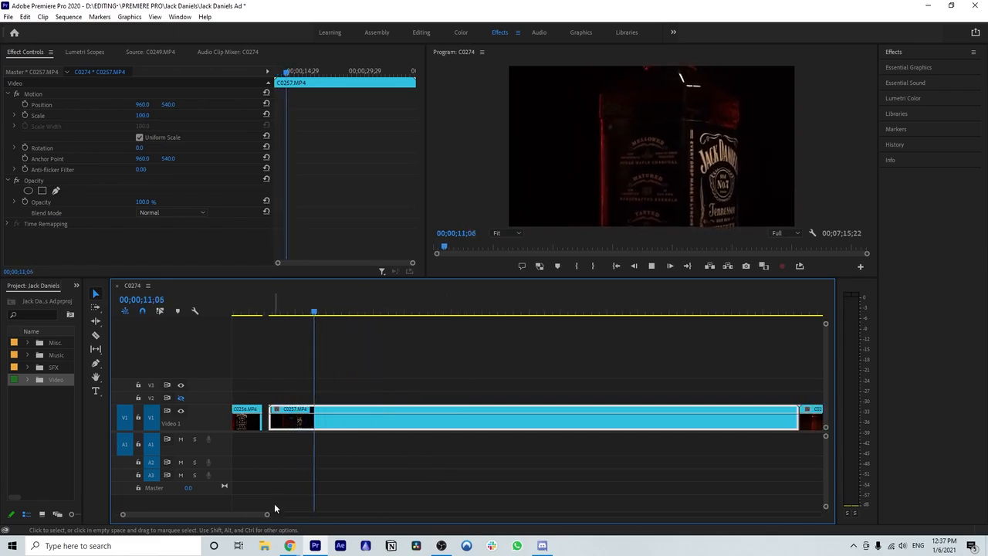
pyautogui.moveTo(266, 514); pyautogui.dragTo(280, 514)
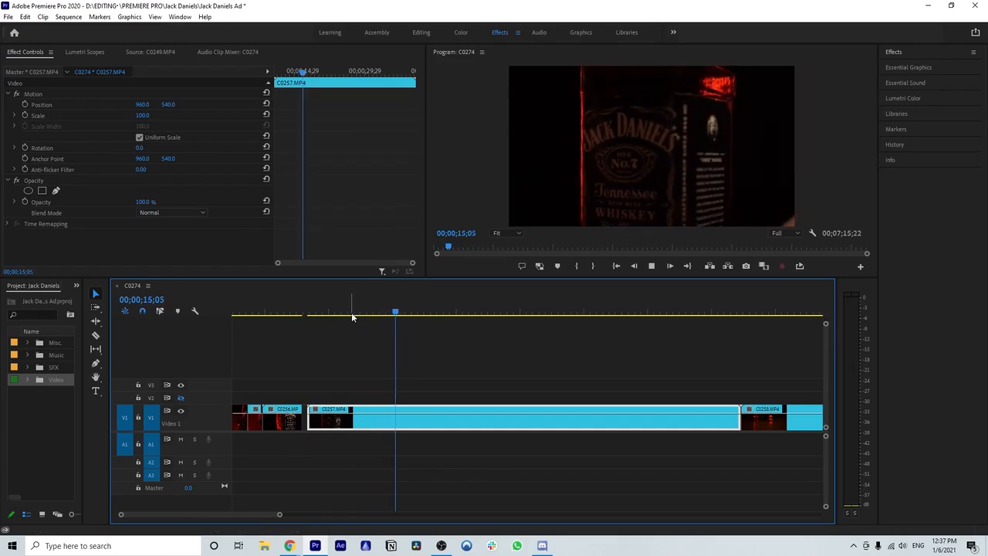
# - Replay the opening of C0257.MP4 and split the clip at 00;00;12;09 with the Razor tool
pyautogui.click(324, 314)
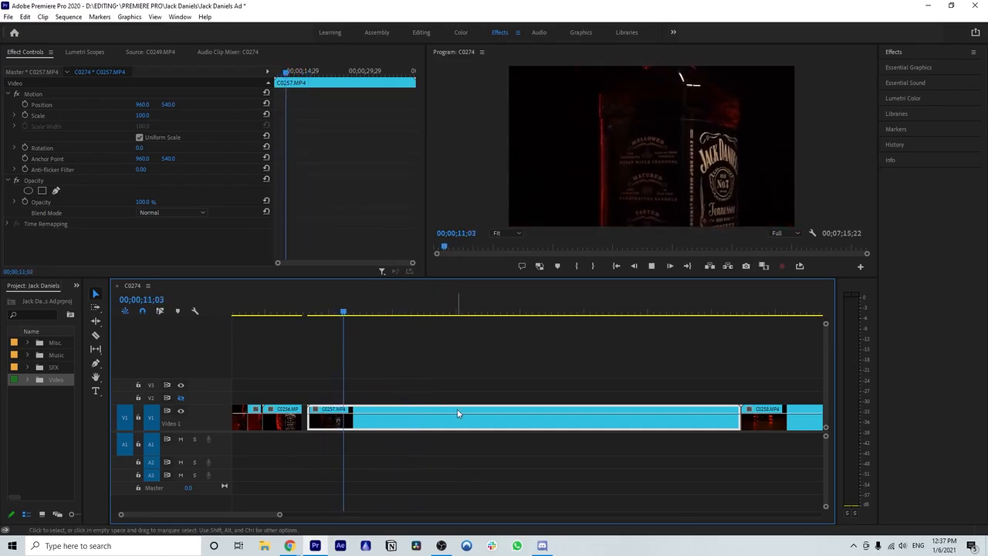
pyautogui.press('space')
pyautogui.press('c')
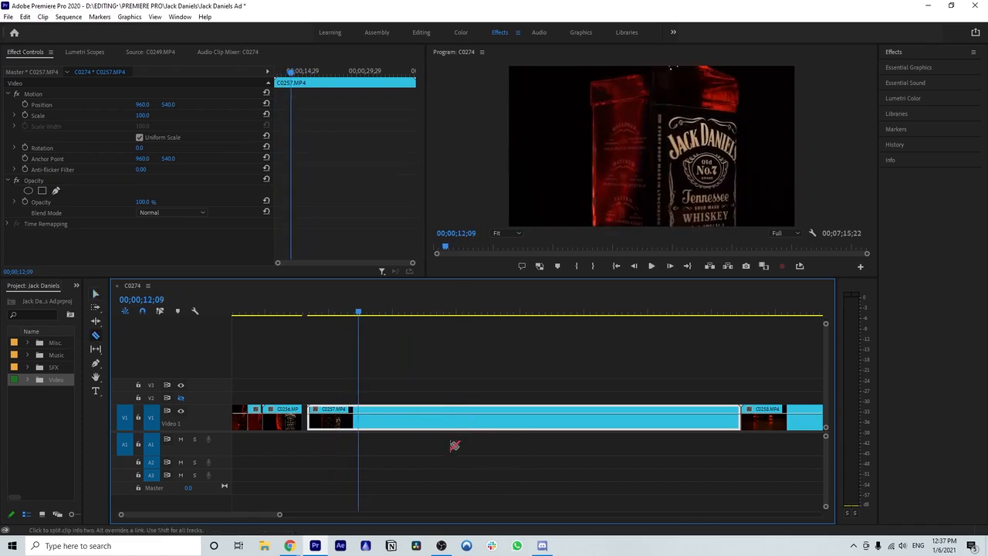
pyautogui.click(362, 418)
# - Play C0257.MP4 from the cut to 00;00;28;16 and scrub back to 00;00;26;07 to locate the next usable part
pyautogui.press('space')
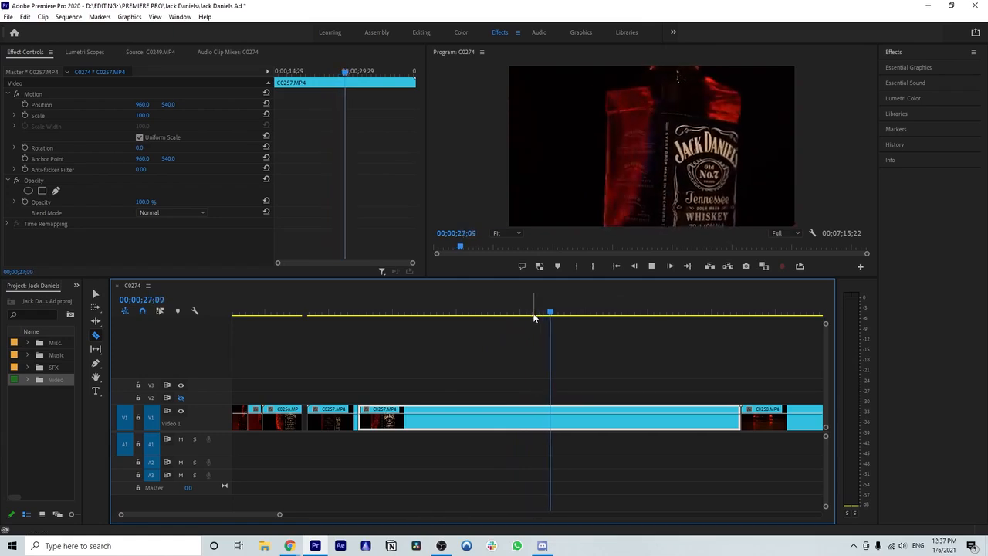
pyautogui.press('space')
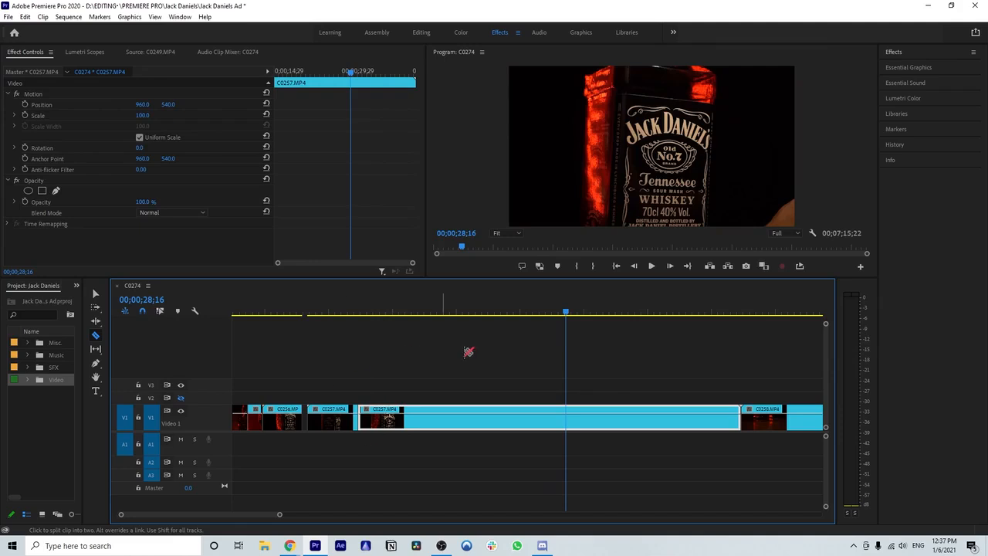
pyautogui.press('j')
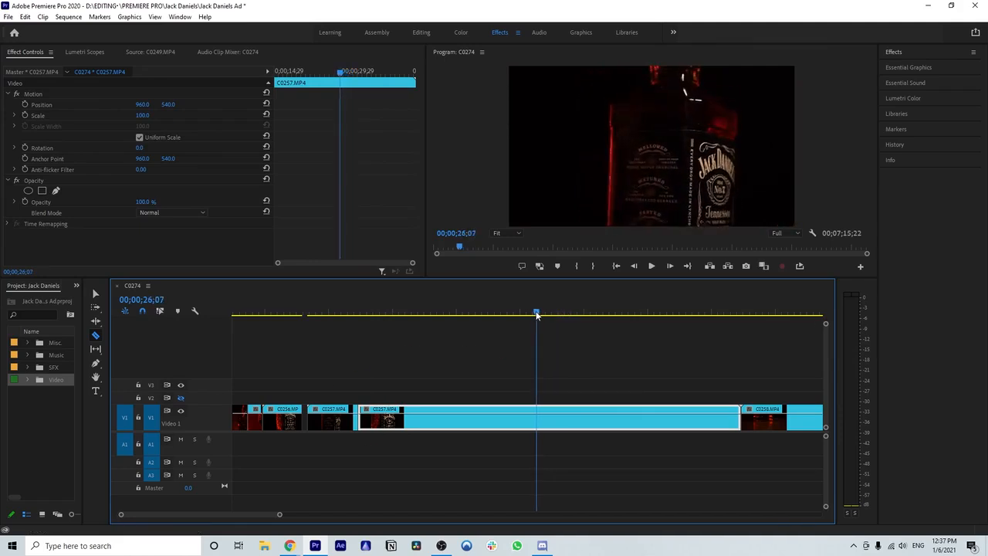
# - Replay C0257.MP4 from shortly before 00;00;25;07 and split it at 00;00;26;14 with the Razor tool
pyautogui.moveTo(538, 314); pyautogui.dragTo(510, 317)
pyautogui.press('space')
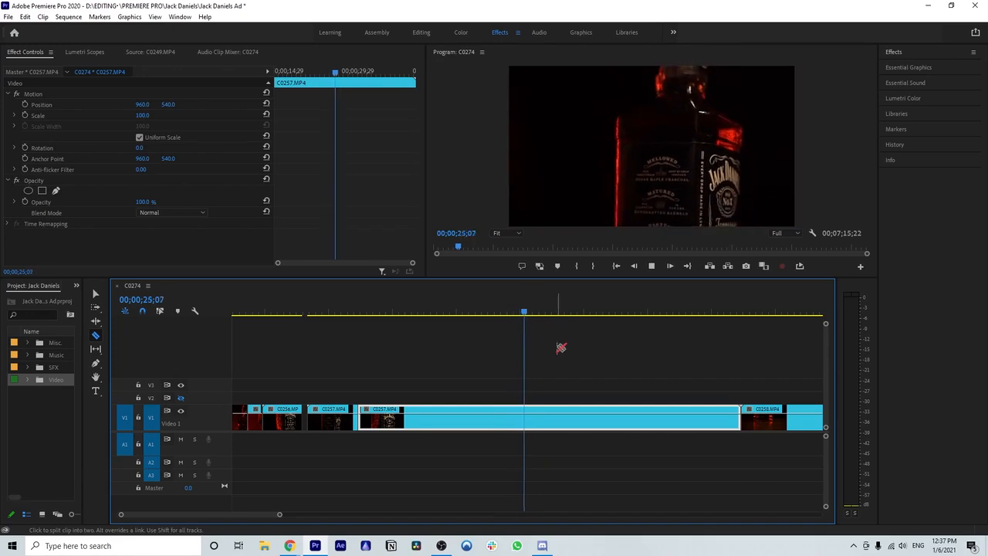
pyautogui.press('space')
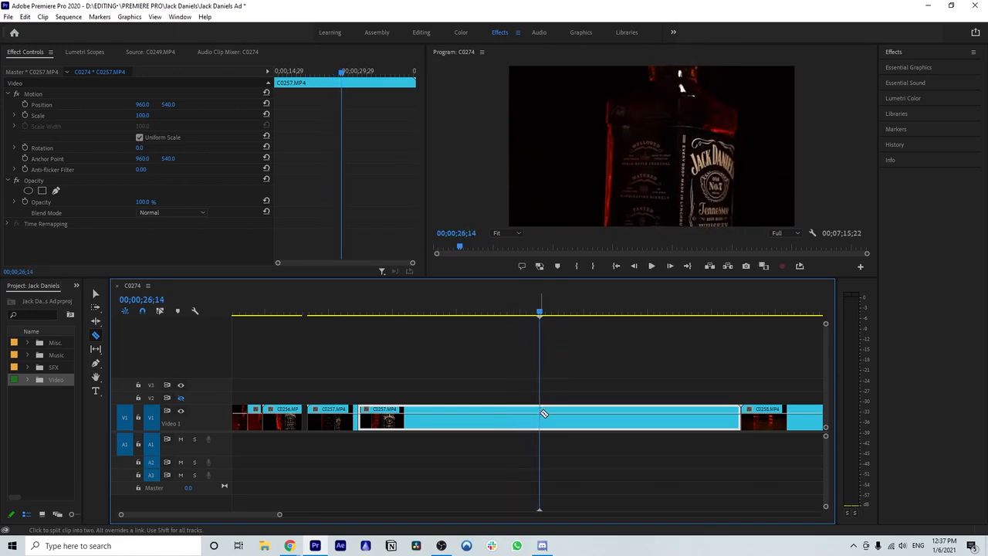
pyautogui.click(544, 414)
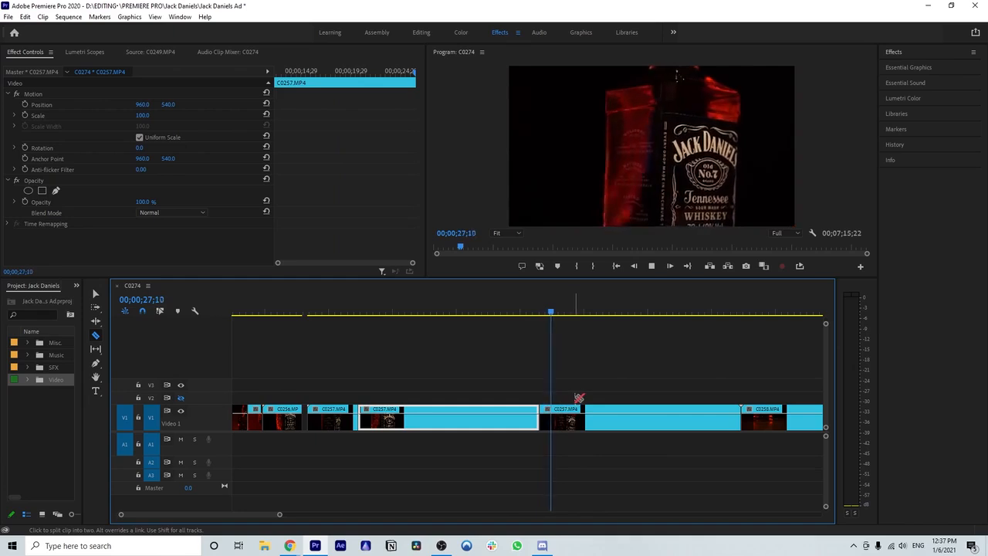
# - Stop the playback and split C0257.MP4 at 00;00;28;22 with the Razor tool
pyautogui.press('space')
pyautogui.moveTo(575, 315); pyautogui.dragTo(569, 313)
pyautogui.click(571, 412)
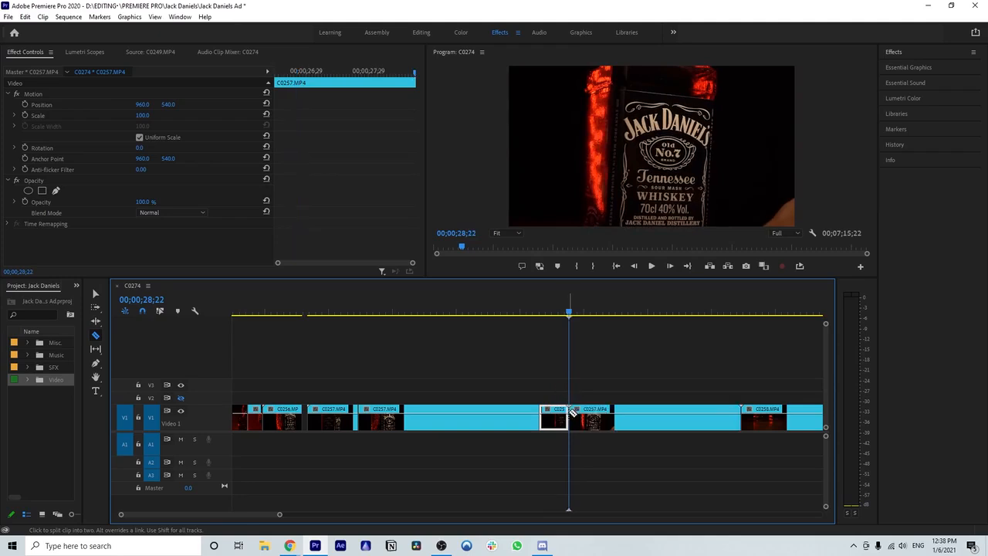
# - Delete the unused C0257.MP4 pieces before and after the short part ending at 00;00;28;22, reviewing the remaining footage first
pyautogui.moveTo(338, 388); pyautogui.dragTo(399, 432)
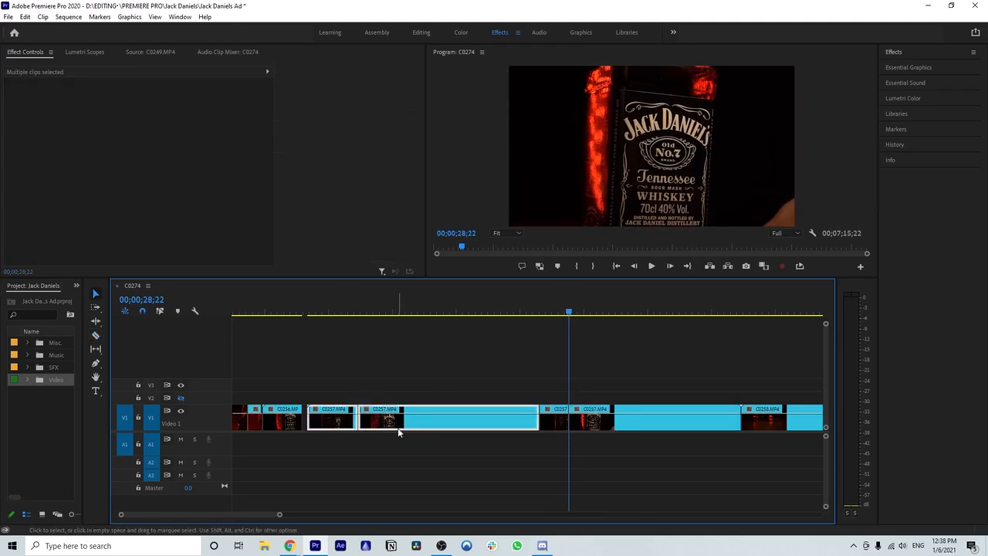
pyautogui.press('Delete')
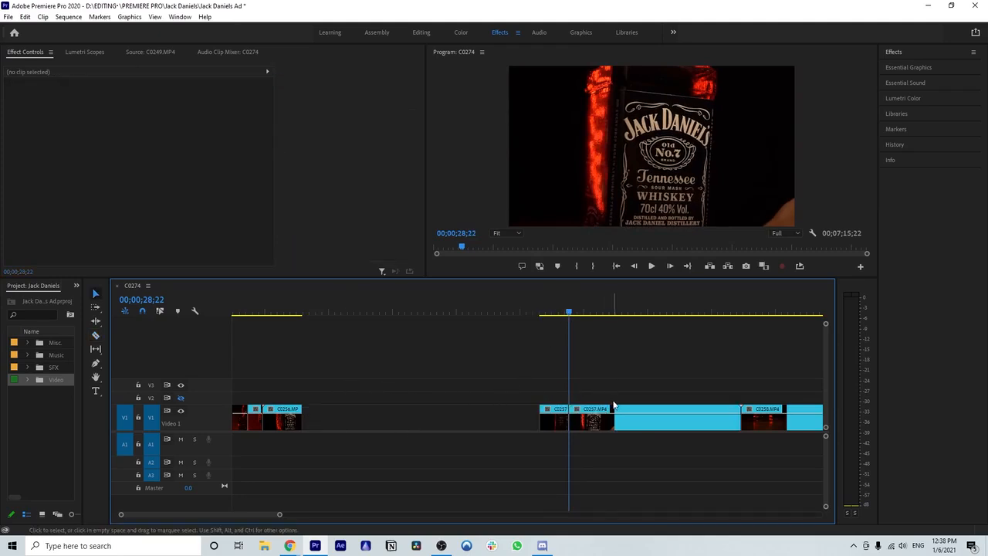
pyautogui.scroll(-5, 266, 512)
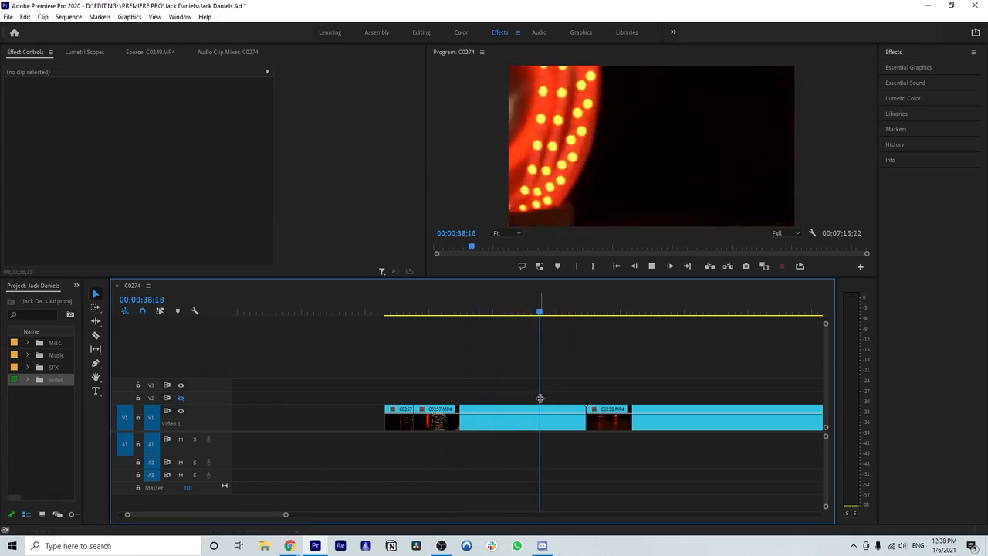
pyautogui.click(520, 426)
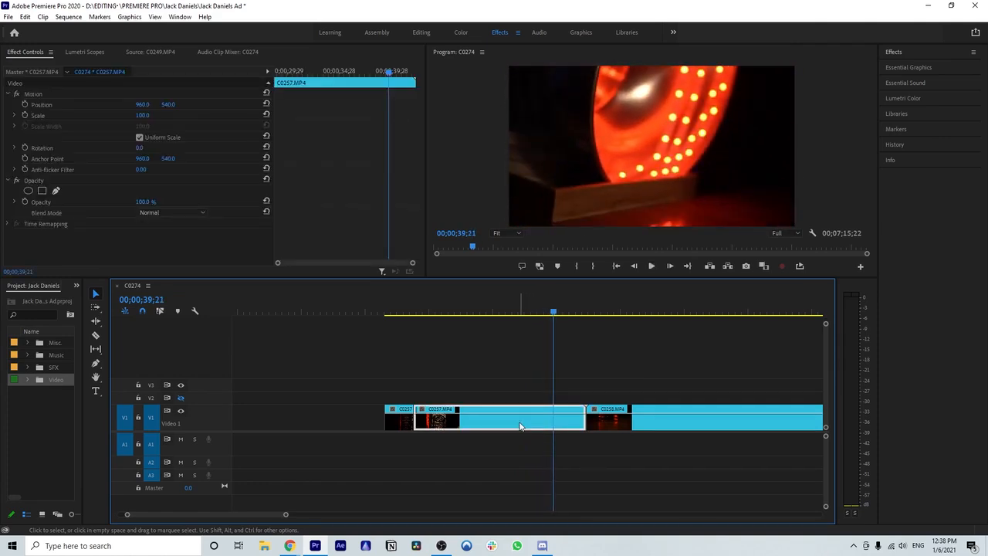
pyautogui.press('Delete')
# - Replay the kept C0257.MP4 piece and move it on V1 directly against the end of C0256.MP4
pyautogui.click(386, 316)
pyautogui.press('space')
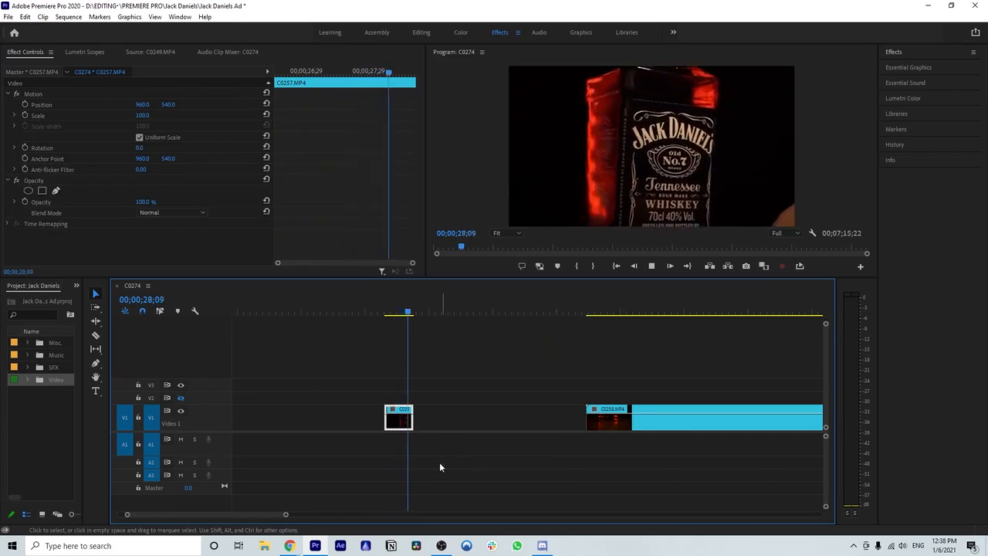
pyautogui.moveTo(287, 518); pyautogui.dragTo(303, 516)
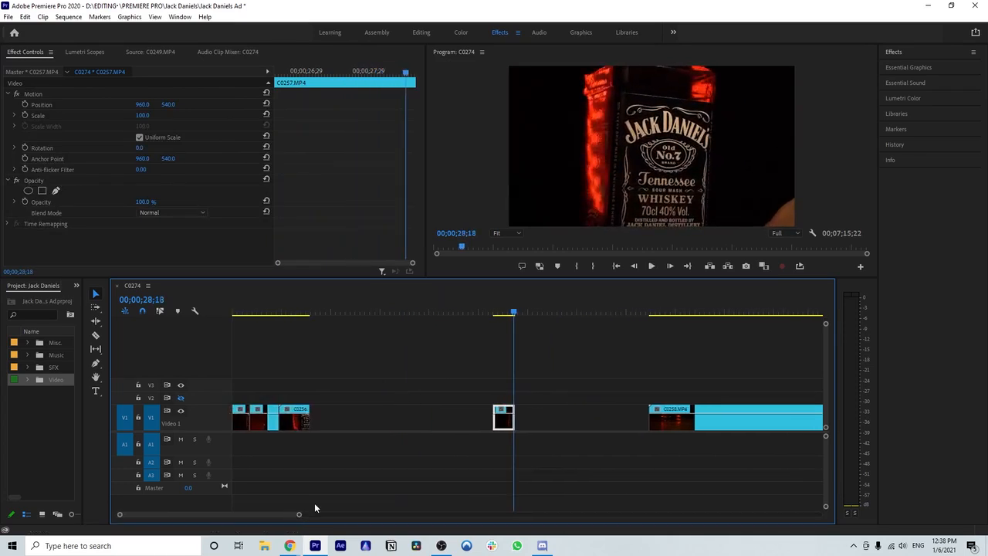
pyautogui.click(370, 422)
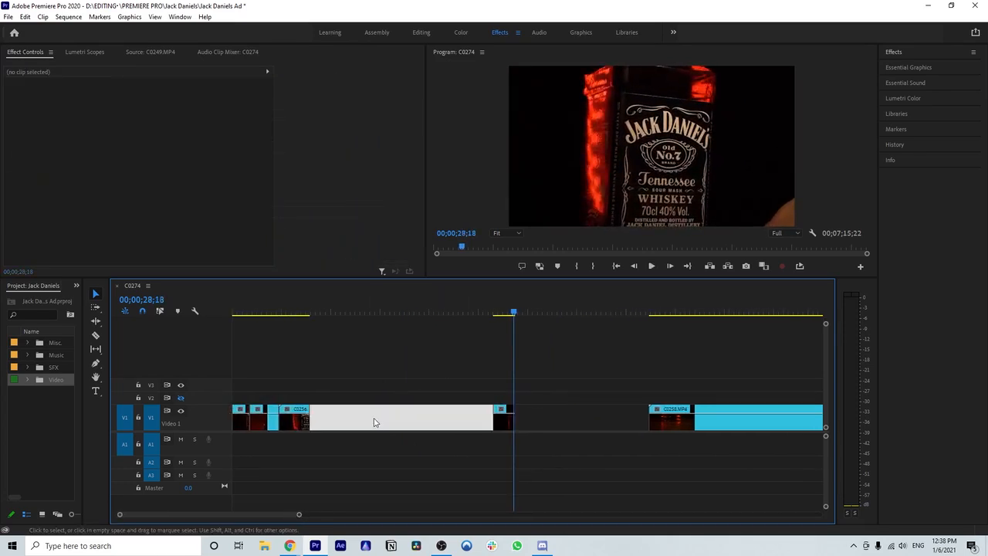
pyautogui.click(378, 419)
pyautogui.click(378, 419)
pyautogui.click(355, 422)
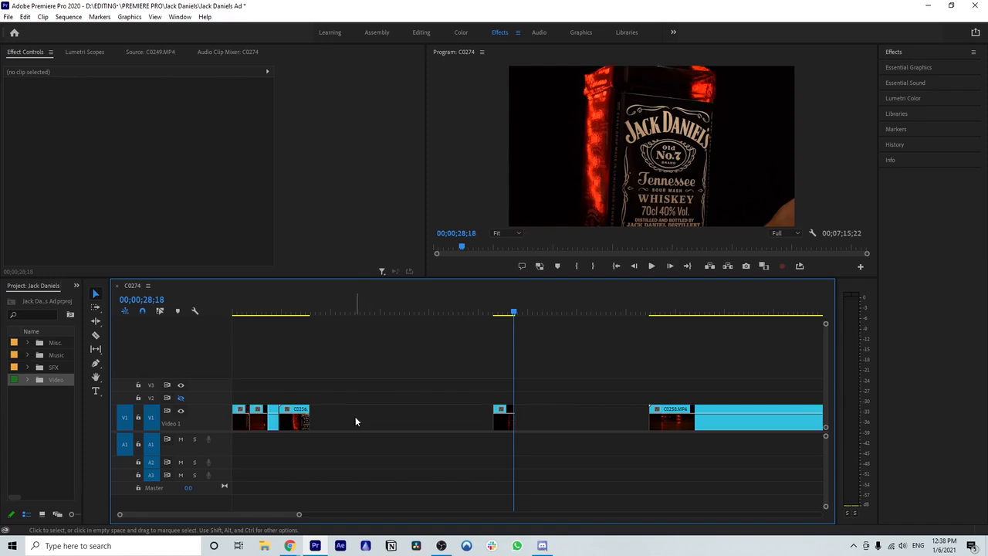
pyautogui.click(378, 420)
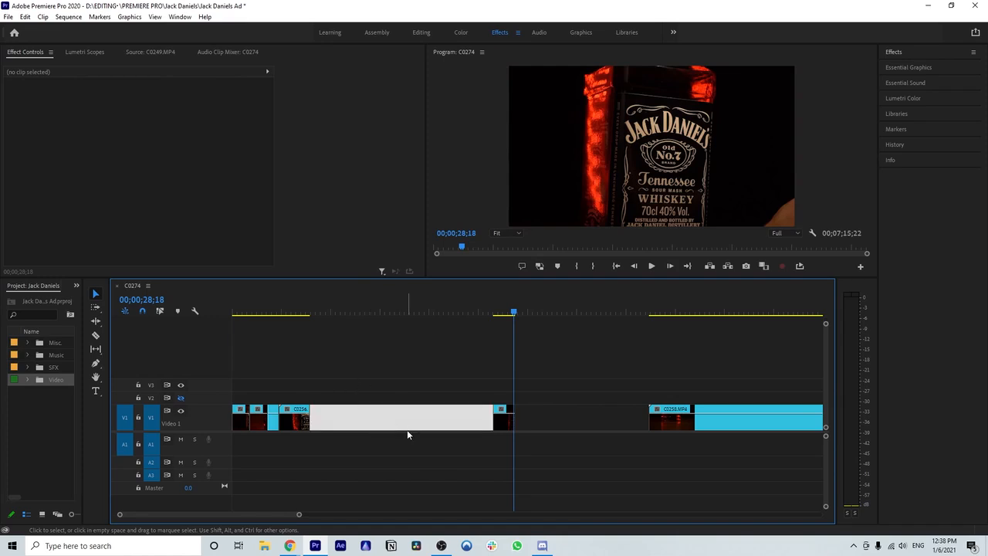
pyautogui.click(411, 423)
pyautogui.click(502, 423)
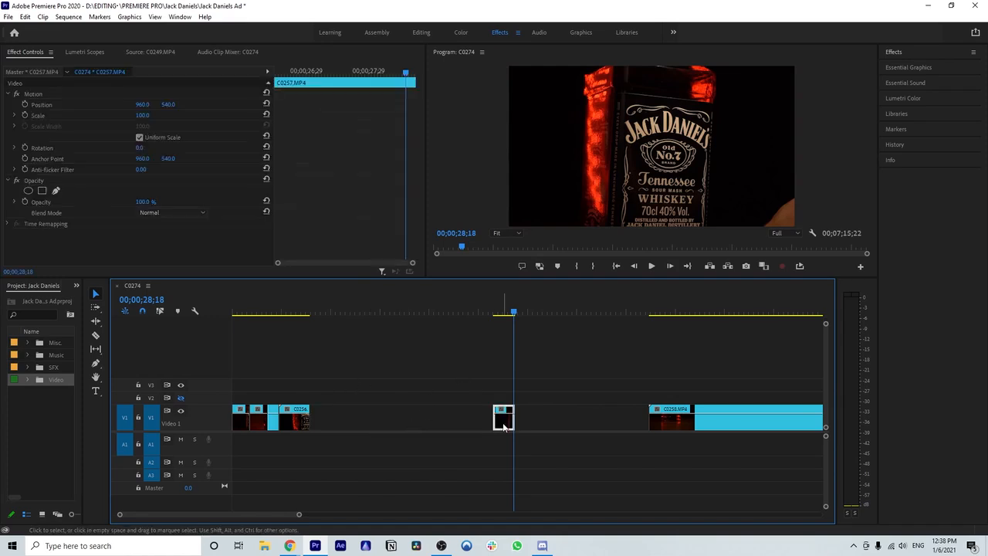
pyautogui.moveTo(498, 423); pyautogui.dragTo(327, 426)
# - Close the gap on V1 between the moved C0257.MP4 piece and C0258.MP4
pyautogui.scroll(-2, 476, 400)
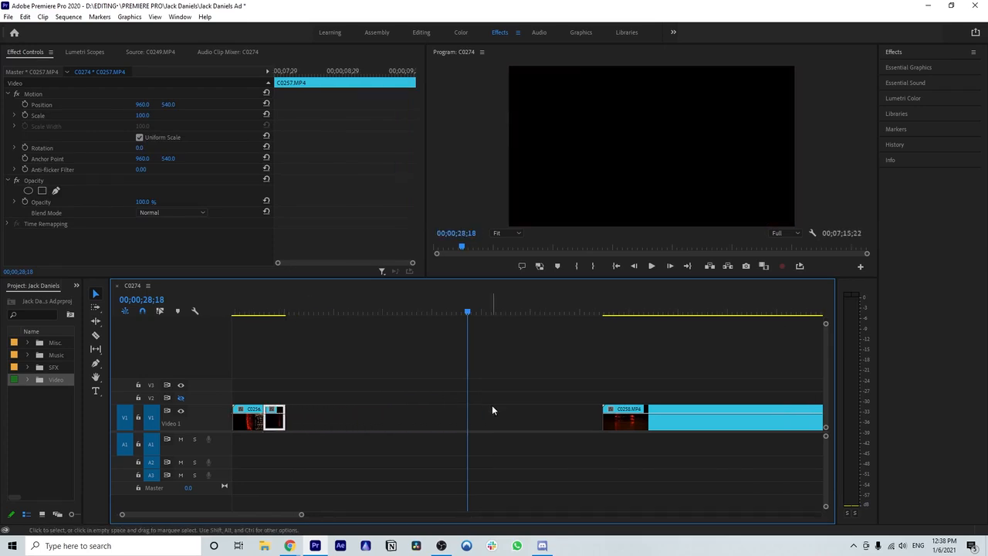
pyautogui.click(360, 421)
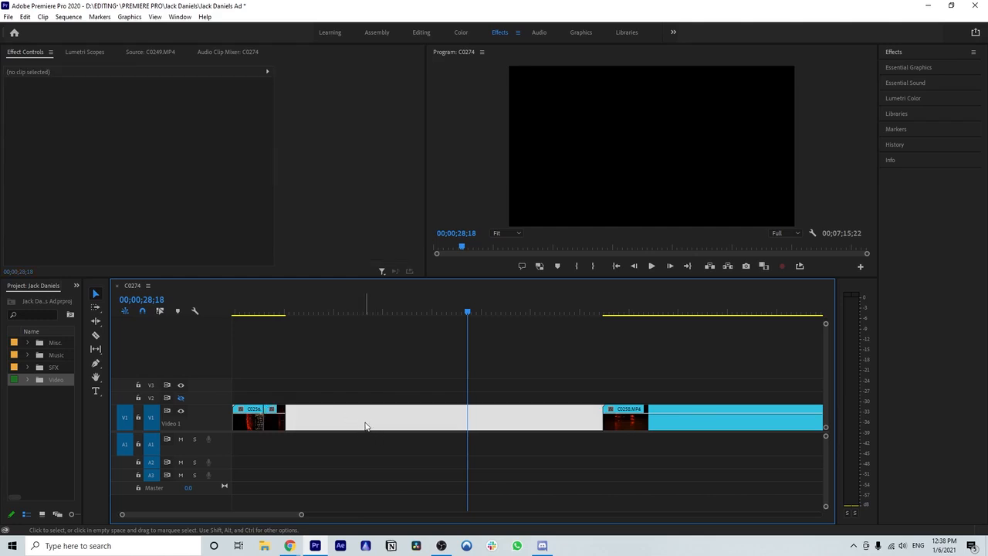
pyautogui.press('Delete')
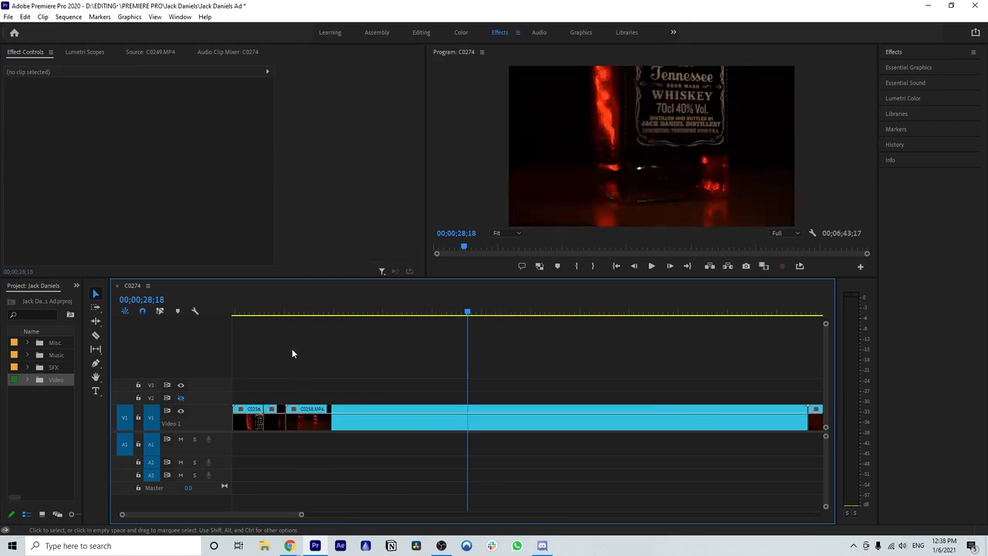
# - Play from the end of C0257.MP4 through C0258.MP4 up to 00;00;28;18 to look for usable footage
pyautogui.click(280, 314)
pyautogui.moveTo(302, 516); pyautogui.dragTo(262, 517)
pyautogui.press('space')
pyautogui.scroll(-1, 458, 454)
pyautogui.scroll(-1, 459, 456)
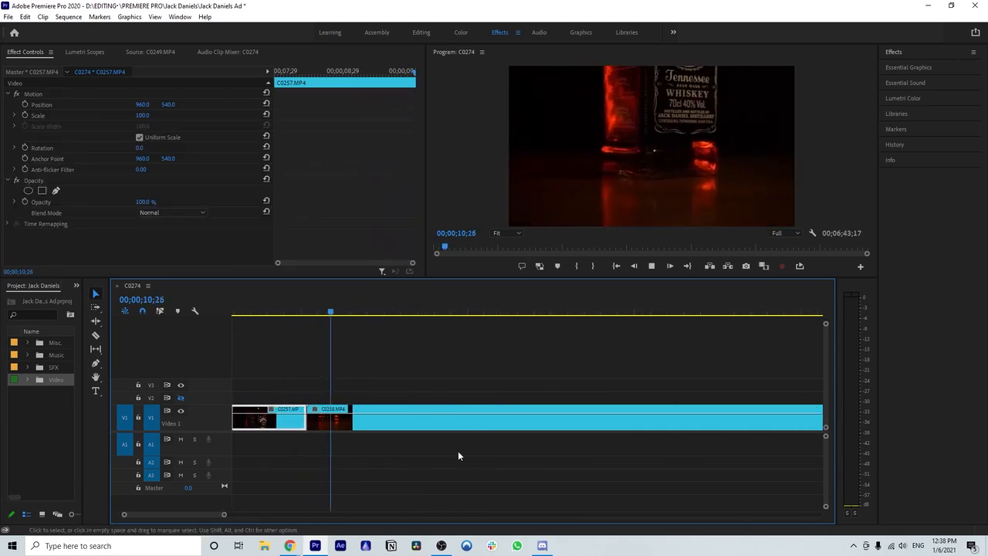
pyautogui.moveTo(222, 515); pyautogui.dragTo(257, 515)
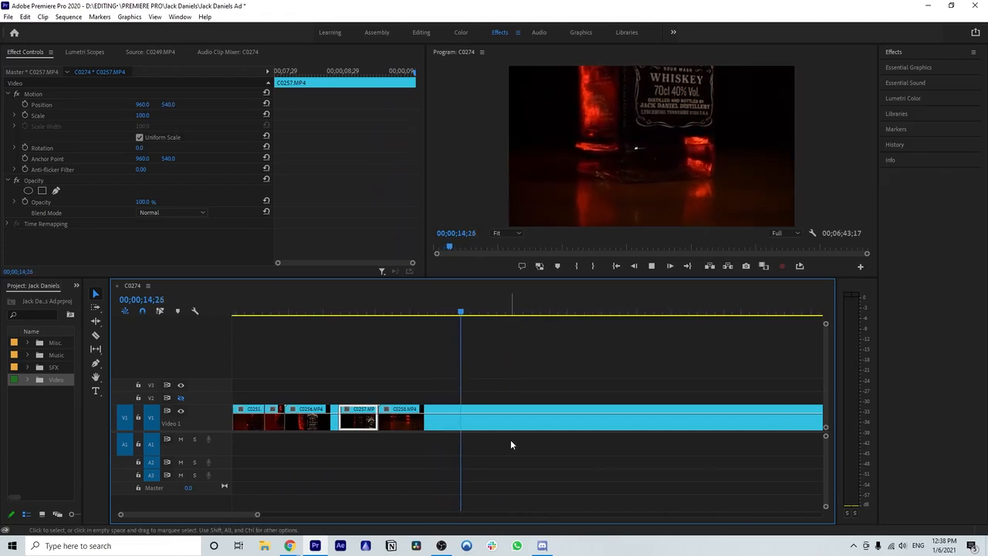
pyautogui.scroll(-3, 538, 459)
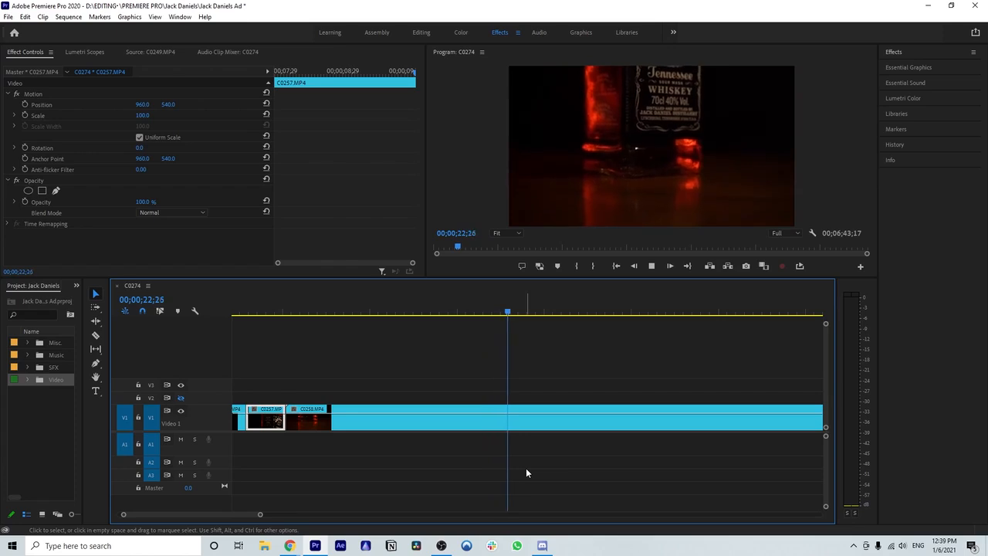
pyautogui.scroll(-2, 531, 438)
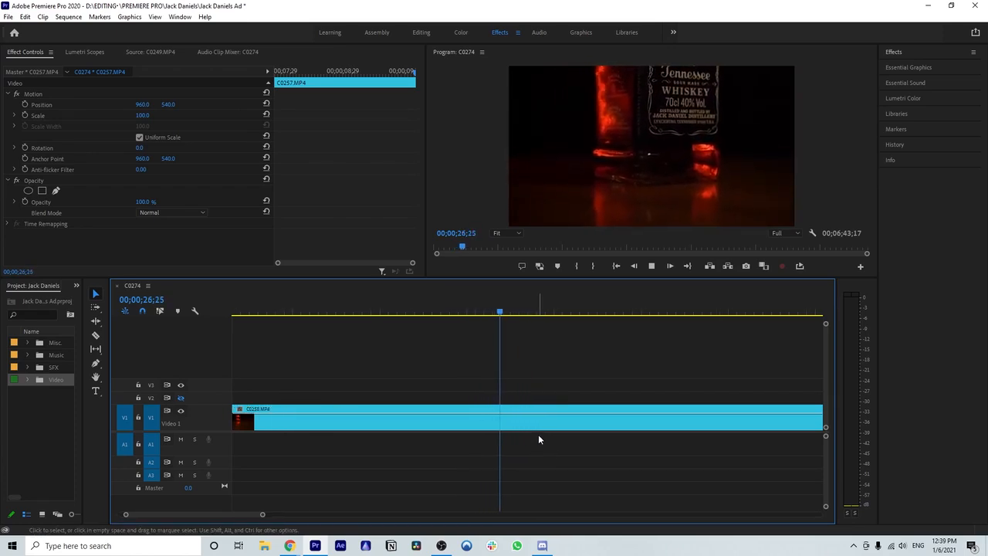
pyautogui.click(539, 421)
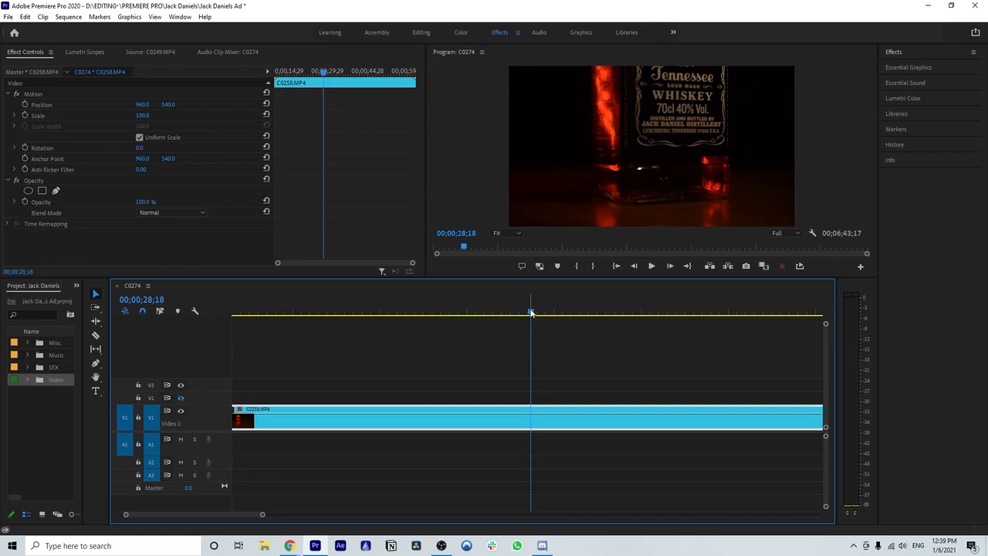
# - Cut out the part of C0258.MP4 between 00;00;26;02 and 00;00;29;00 with the Razor tool and move it up to V2
pyautogui.moveTo(531, 312); pyautogui.dragTo(488, 308)
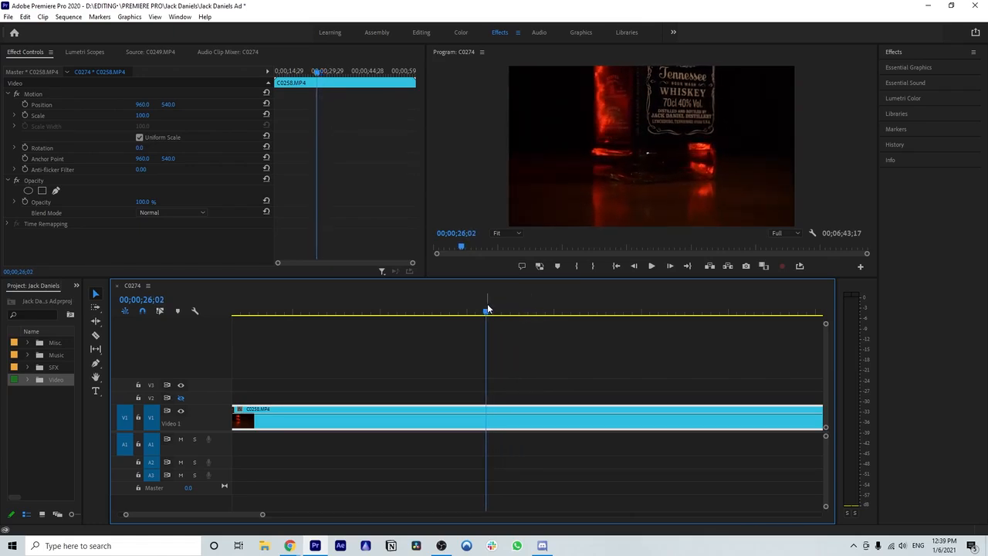
pyautogui.click(488, 409)
pyautogui.press('space')
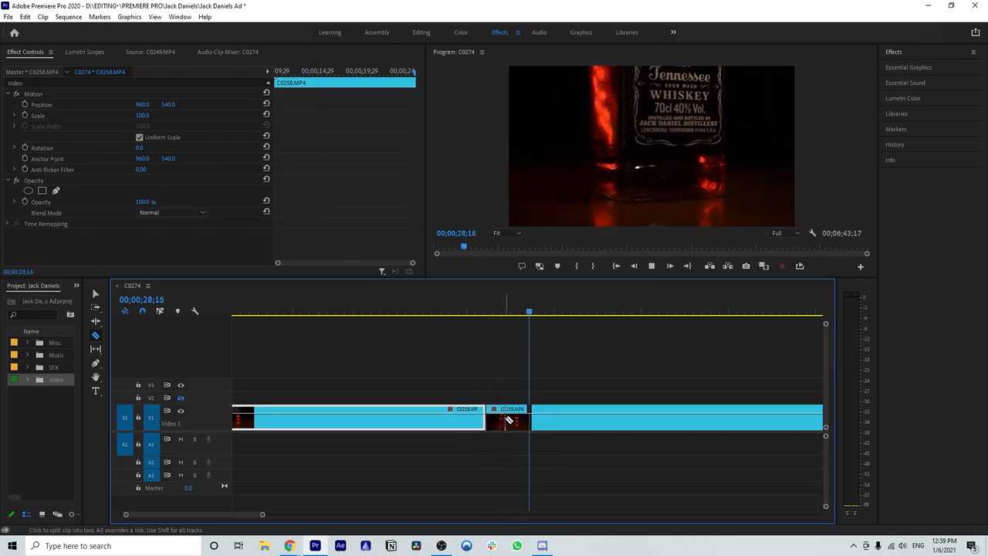
pyautogui.press('space')
pyautogui.click(541, 419)
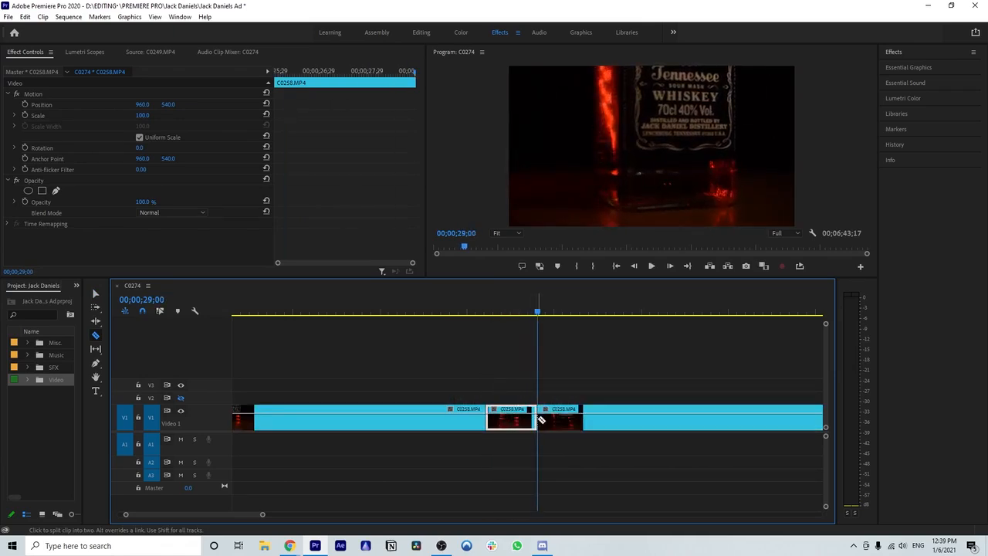
pyautogui.moveTo(520, 424); pyautogui.dragTo(521, 399)
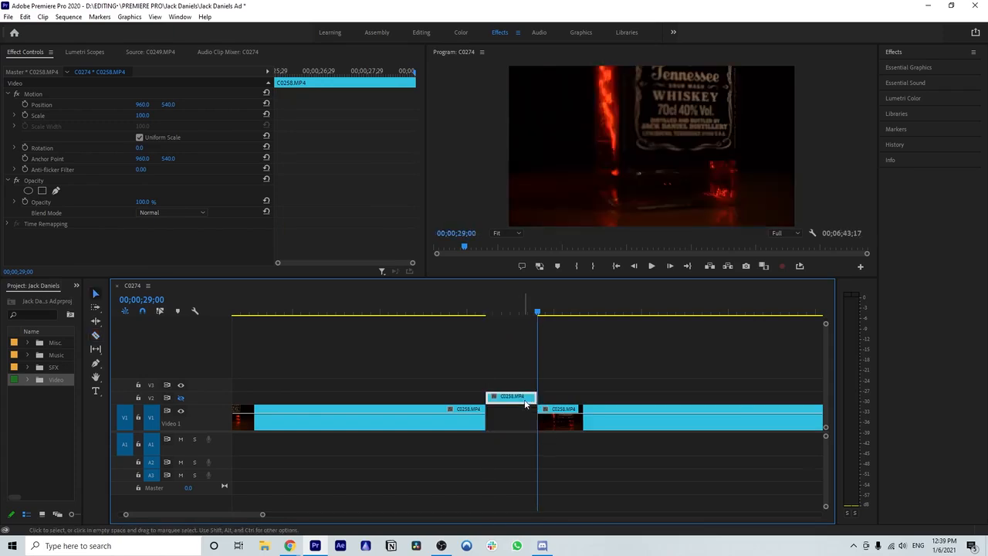
# - Play C0258.MP4 onward from 00;00;29;00 and scrub back to 00;00;30;02 to locate the next usable part
pyautogui.press('space')
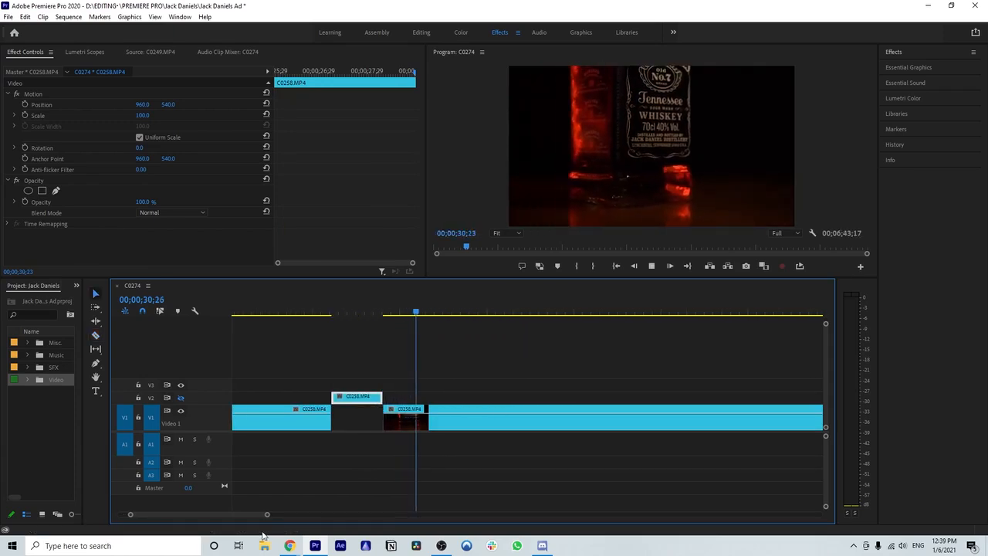
pyautogui.moveTo(267, 515); pyautogui.dragTo(310, 515)
pyautogui.press('space')
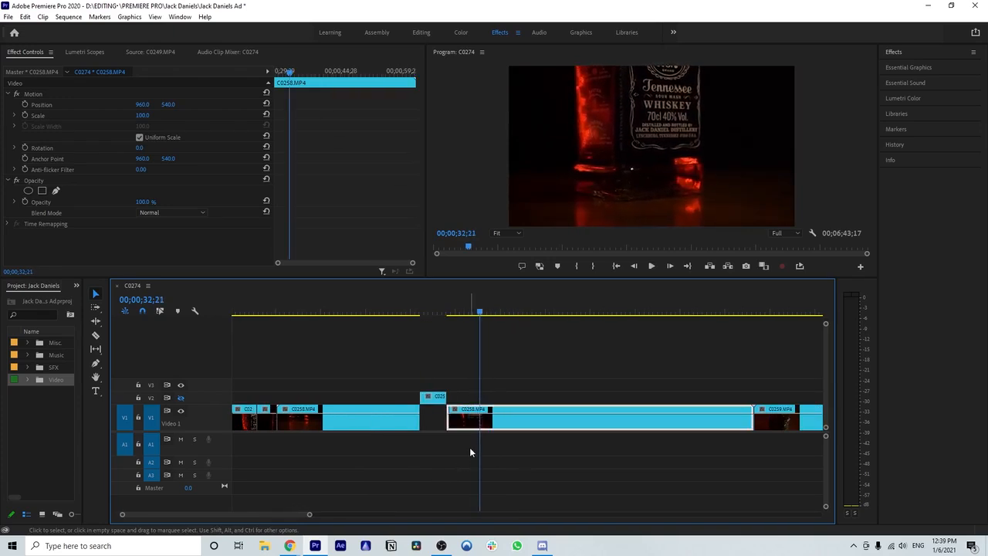
pyautogui.press('c')
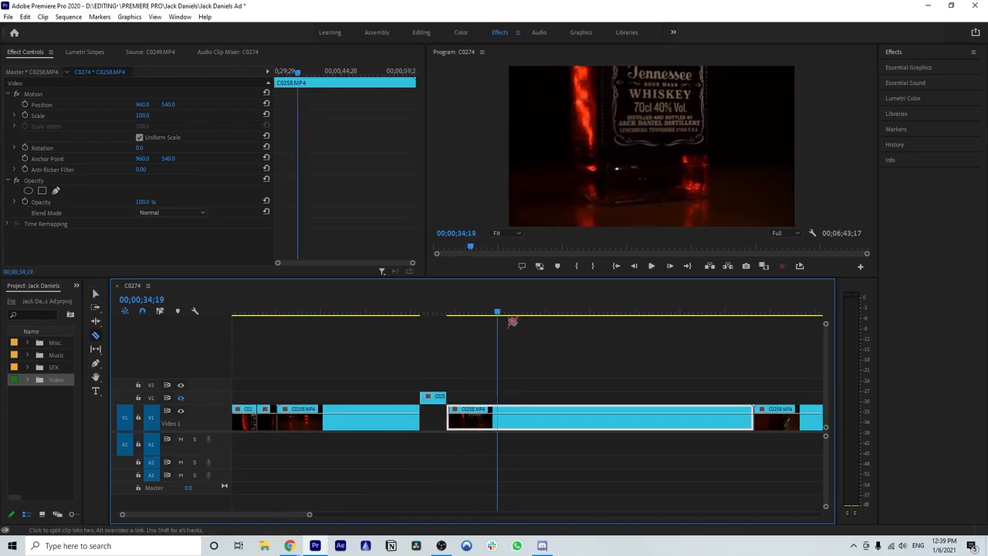
pyautogui.moveTo(497, 315); pyautogui.dragTo(485, 315)
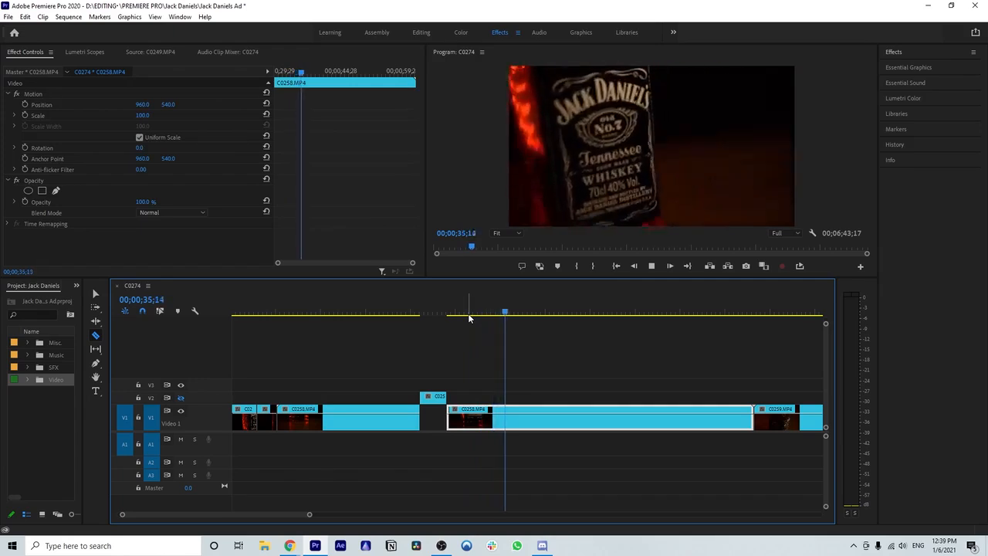
pyautogui.moveTo(513, 315); pyautogui.dragTo(478, 316)
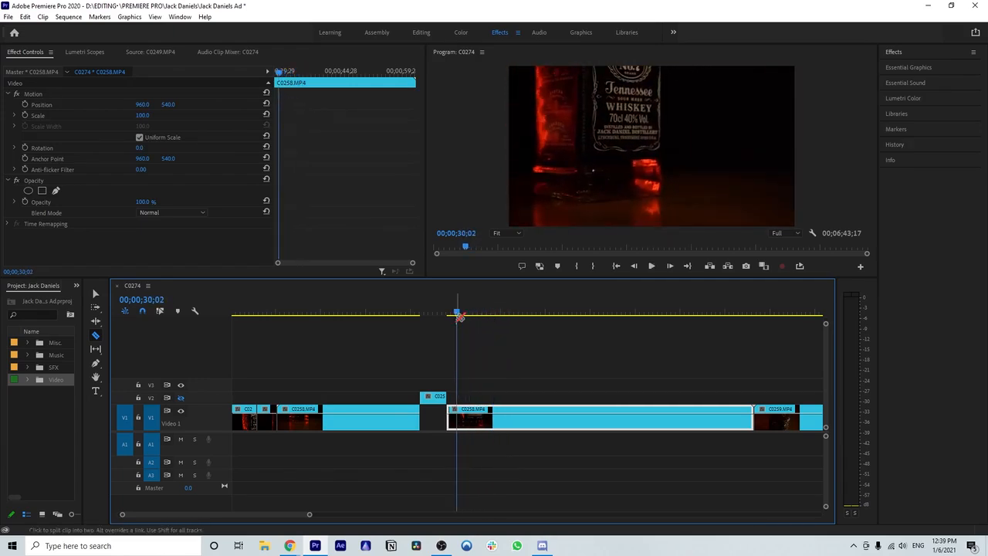
# - Replay C0258.MP4 from 00;00;30;02, cut out the short part ending at 00;00;34;17 with the Razor tool and move it up to V2
pyautogui.press('space')
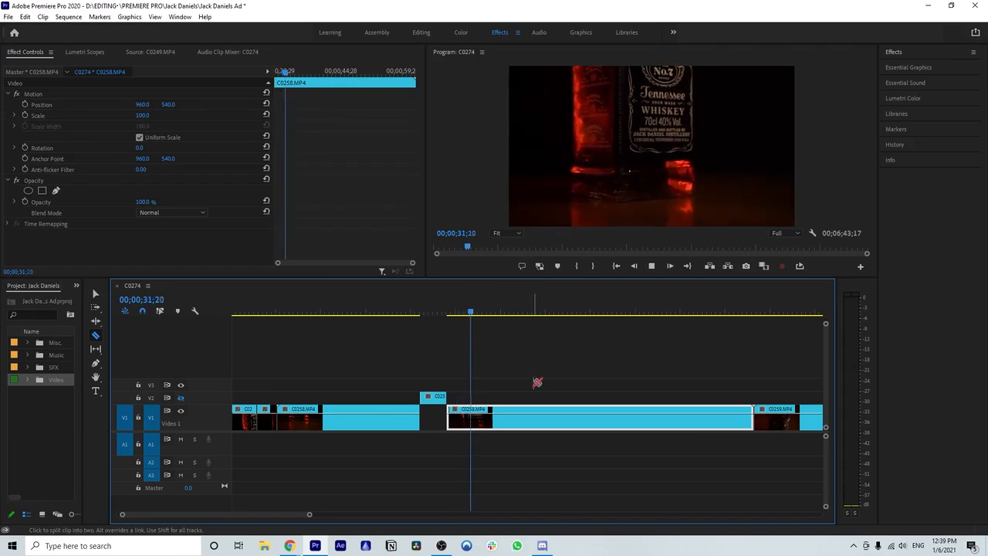
pyautogui.click(480, 420)
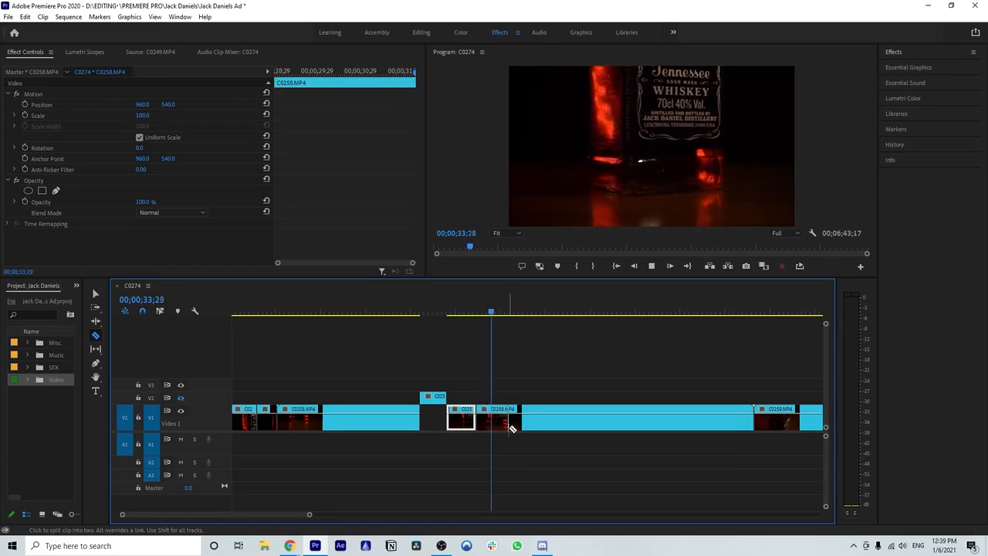
pyautogui.press('space')
pyautogui.click(498, 421)
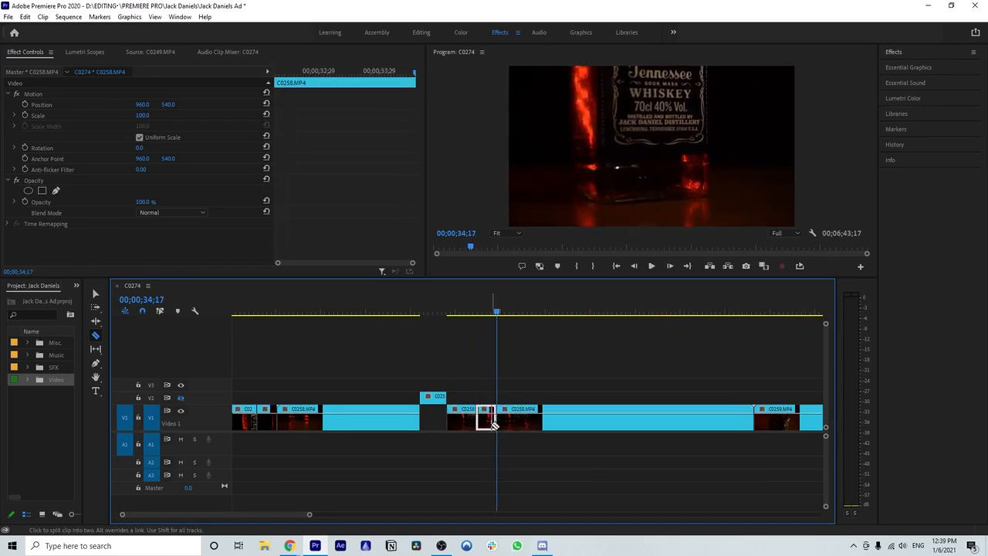
pyautogui.moveTo(486, 427); pyautogui.dragTo(486, 399)
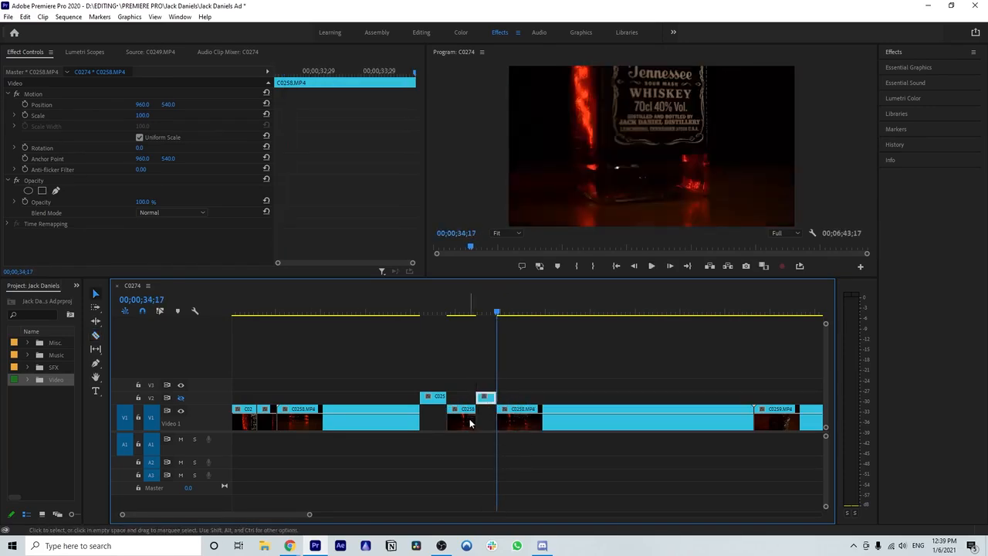
# - Play the rest of C0258.MP4 from 00;00;34;17 to the clip's end to look for usable footage
pyautogui.press('space')
pyautogui.scroll(-5, 524, 379)
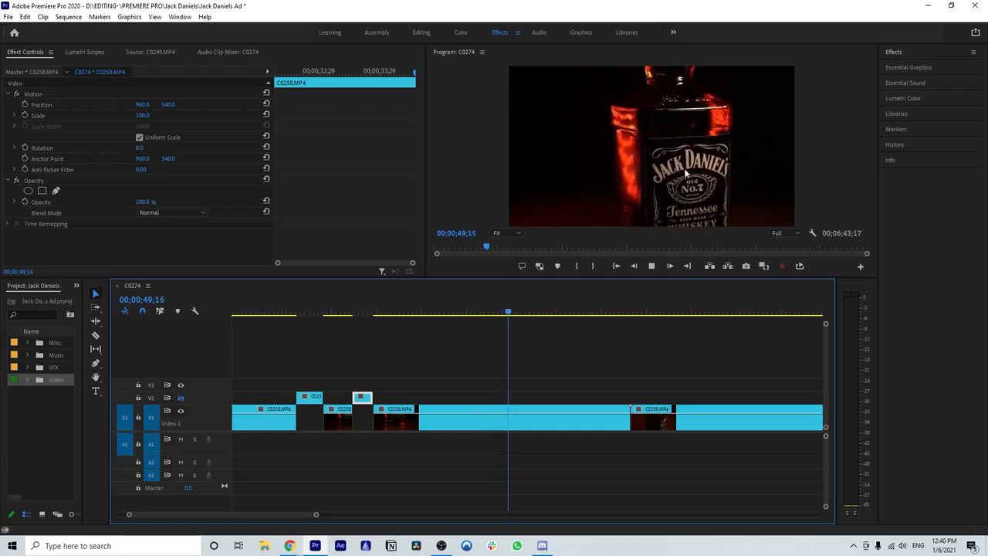
pyautogui.press('space')
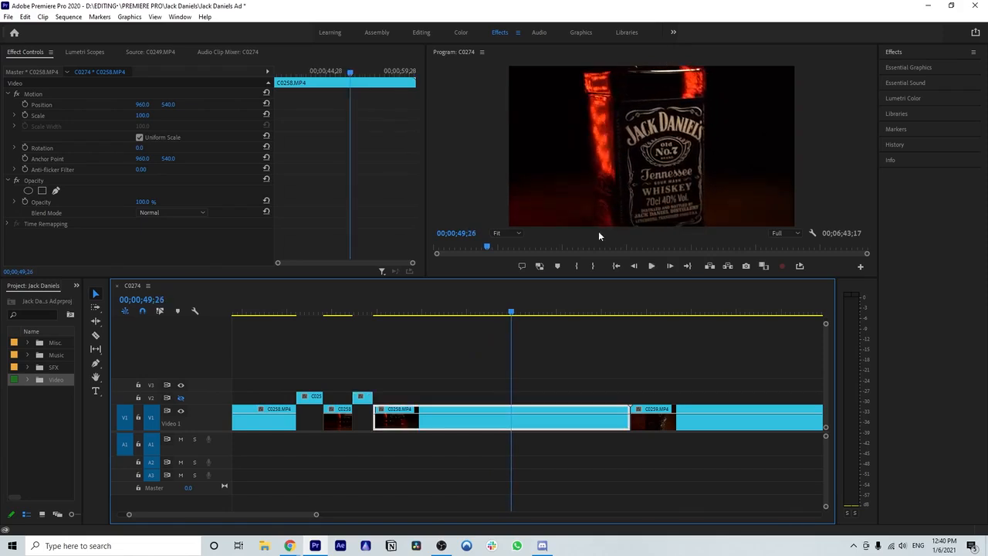
pyautogui.press('space')
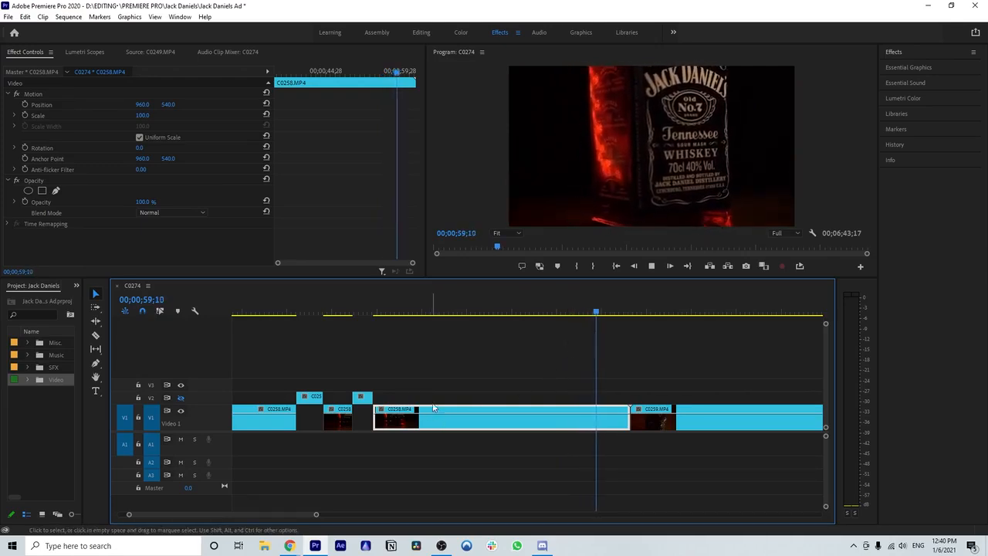
pyautogui.scroll(1, 448, 404)
pyautogui.scroll(-1, 479, 406)
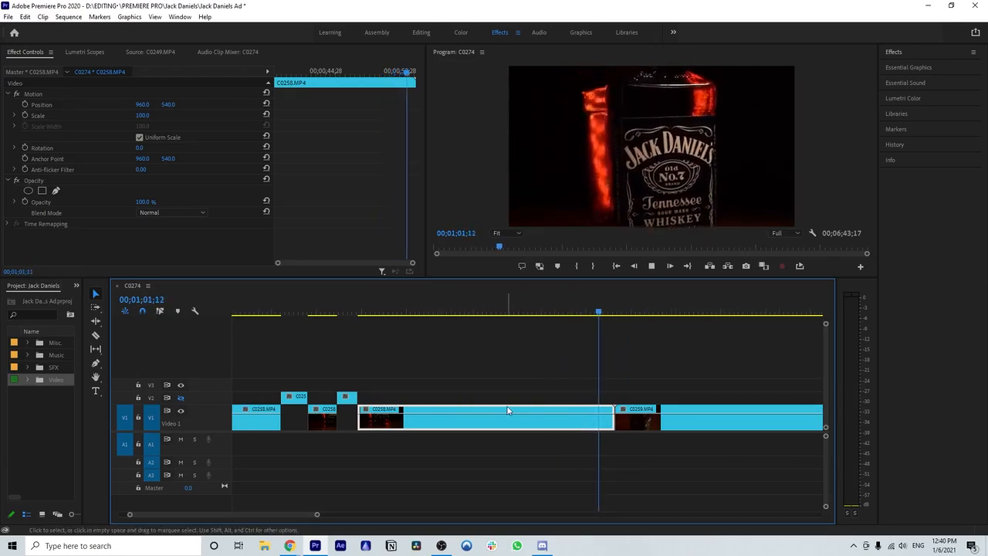
pyautogui.press('space')
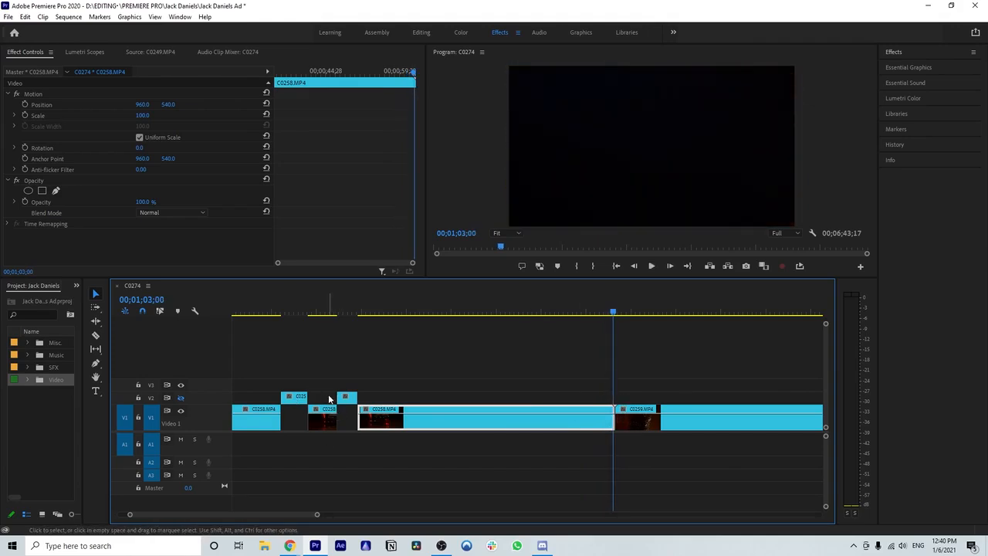
# - Return to the start of the sequence and replay the kept clips from C0250.MP4 through C0256.MP4
pyautogui.scroll(2, 335, 411)
pyautogui.click(616, 267)
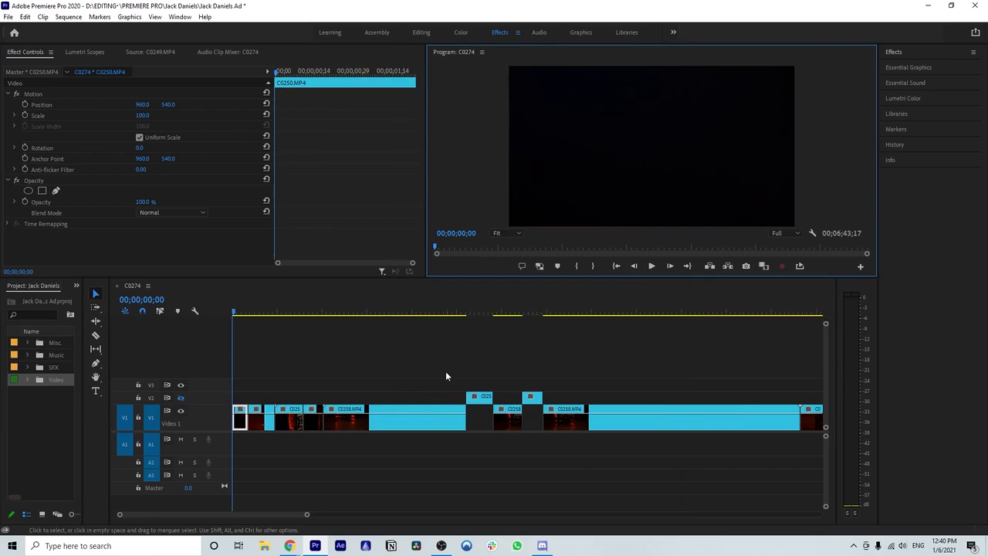
pyautogui.click(258, 421)
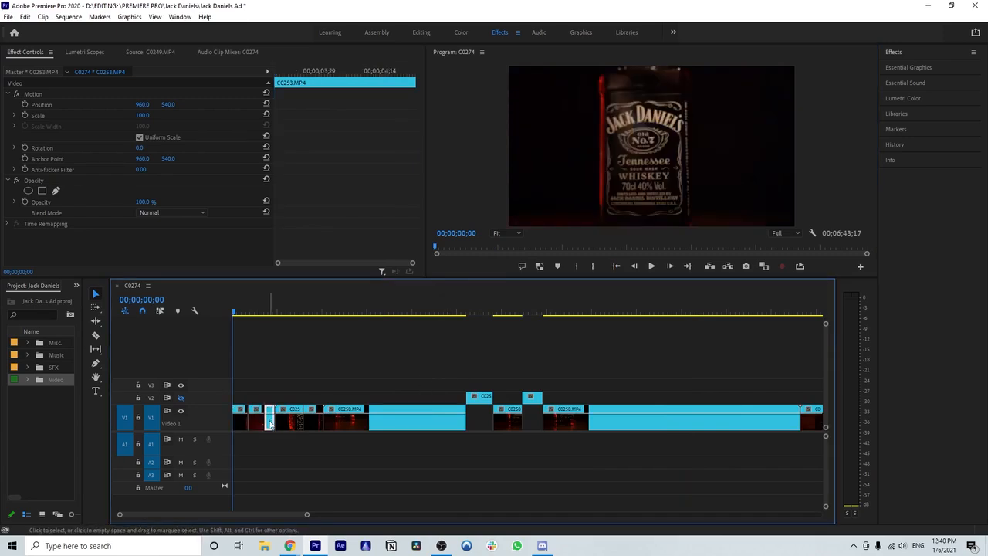
pyautogui.moveTo(305, 515); pyautogui.dragTo(194, 515)
pyautogui.click(317, 314)
pyautogui.press('space')
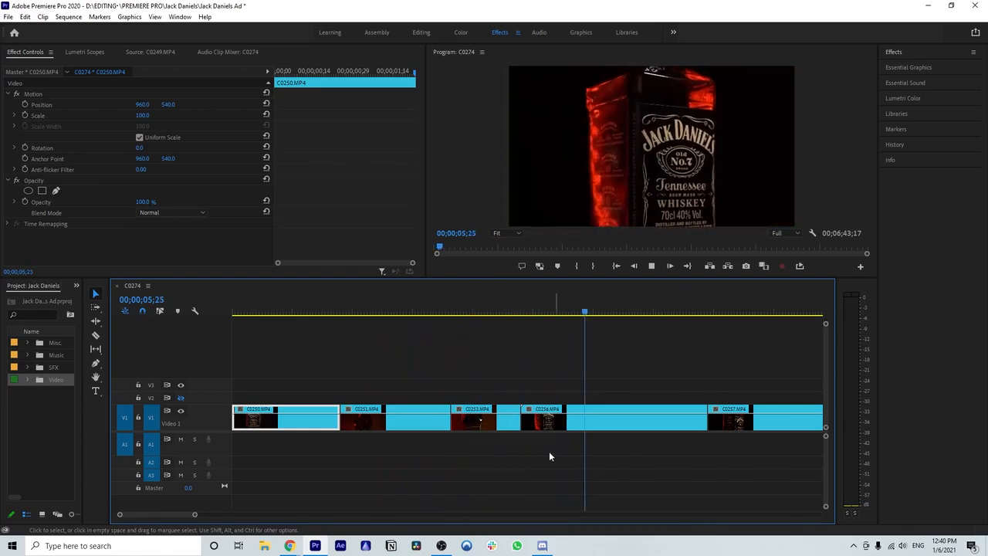
pyautogui.scroll(-1, 503, 457)
pyautogui.press('space')
# - Replay the last C0258.MP4 part from 00;00;34;17 to 00;00;38;09 and delete that part from V1
pyautogui.moveTo(196, 515); pyautogui.dragTo(305, 515)
pyautogui.click(550, 317)
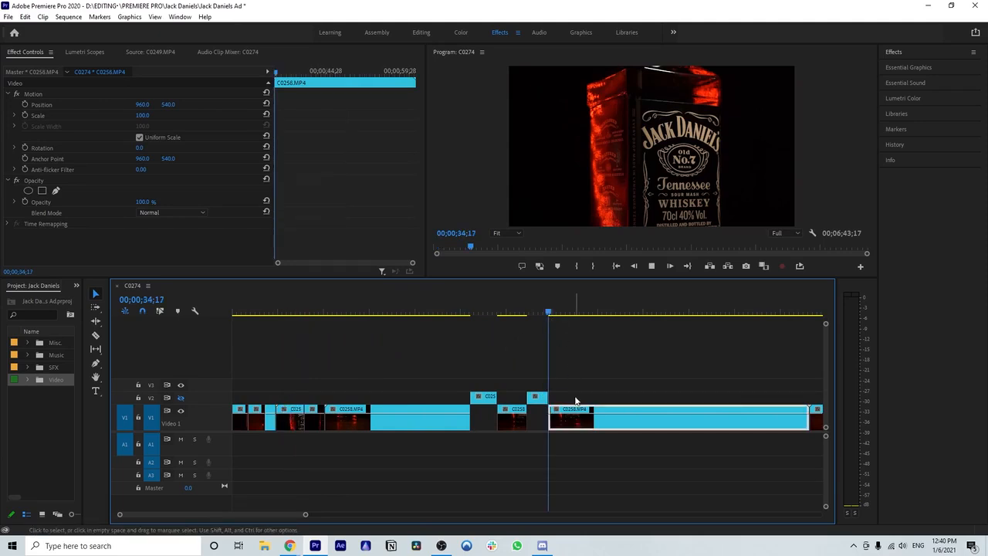
pyautogui.scroll(-1, 490, 458)
pyautogui.press('space')
pyautogui.moveTo(298, 513); pyautogui.dragTo(329, 514)
pyautogui.scroll(-1, 479, 467)
pyautogui.press('space')
pyautogui.hotkey('ctrl', 's')
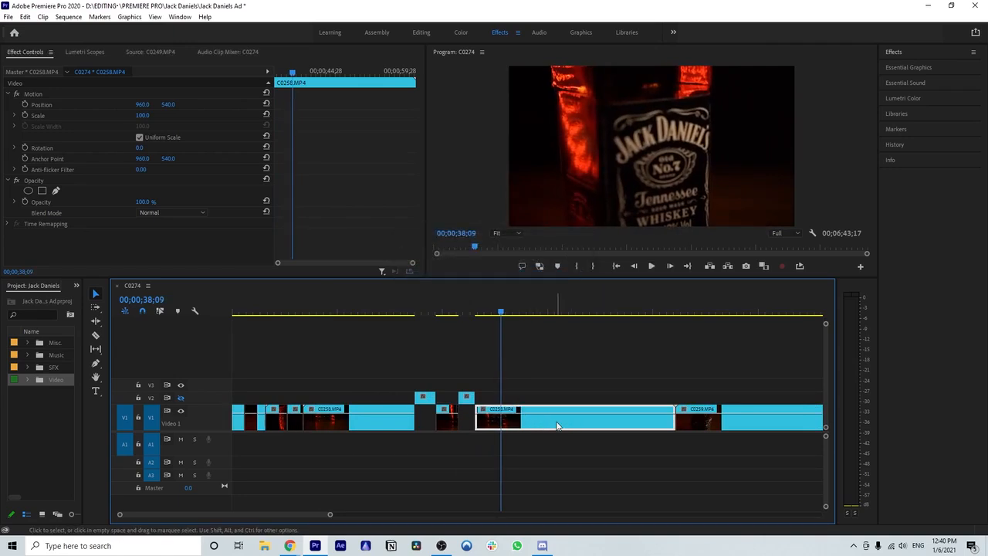
pyautogui.press('Delete')
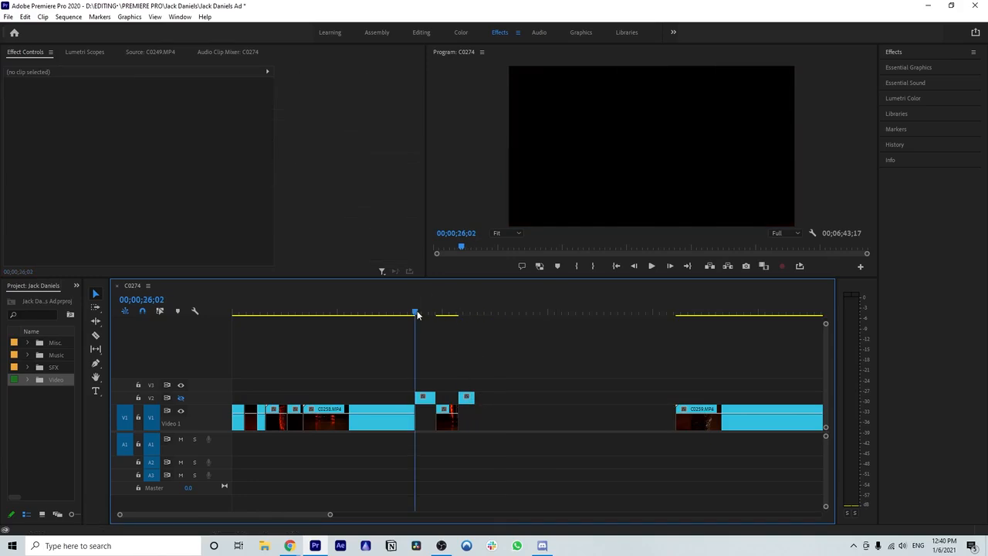
# - Turn on V2's track output, replay the raised C0258.MP4 part from 00;00;26;02 and move it down to V1
pyautogui.moveTo(331, 516); pyautogui.dragTo(309, 515)
pyautogui.press('space')
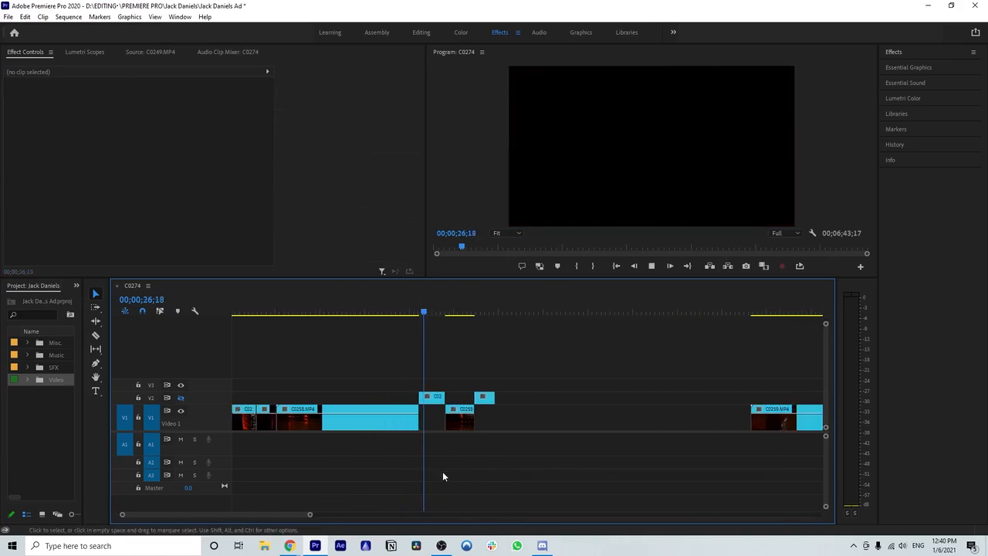
pyautogui.click(436, 400)
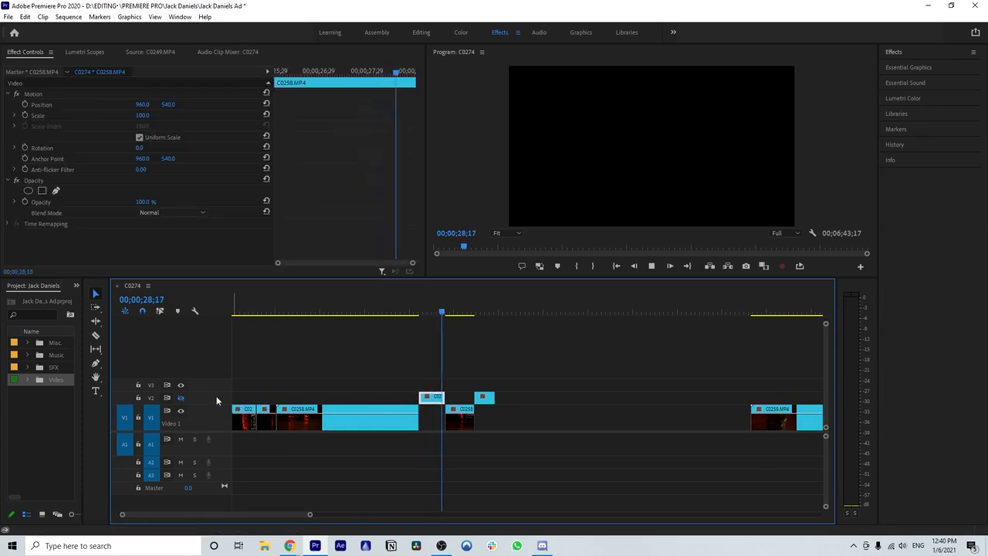
pyautogui.click(420, 312)
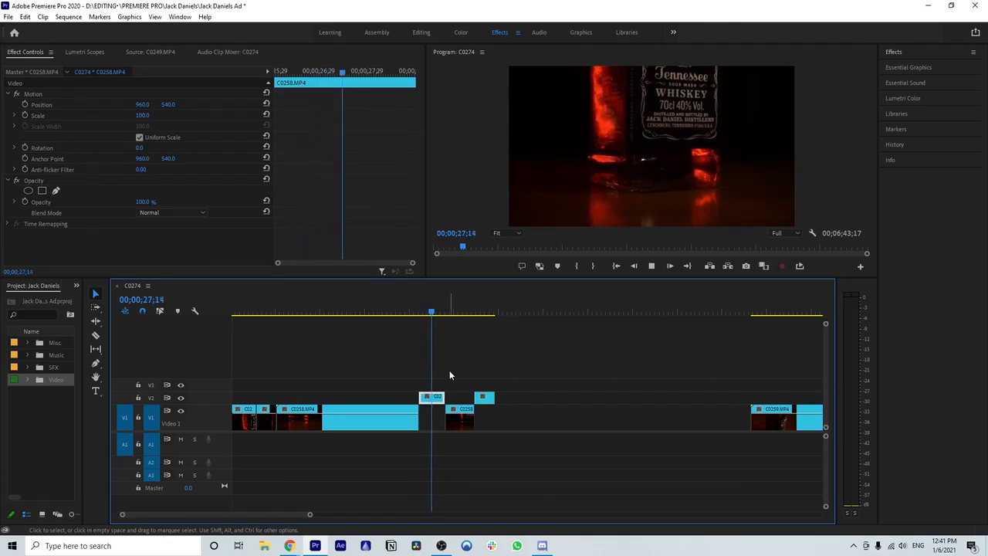
pyautogui.press('space')
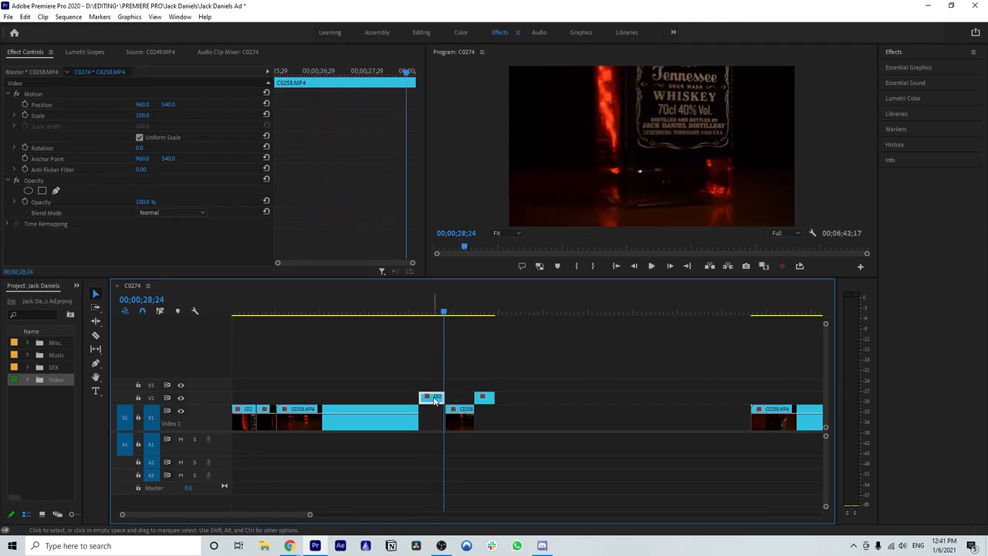
pyautogui.moveTo(434, 400); pyautogui.dragTo(433, 417)
pyautogui.press('space')
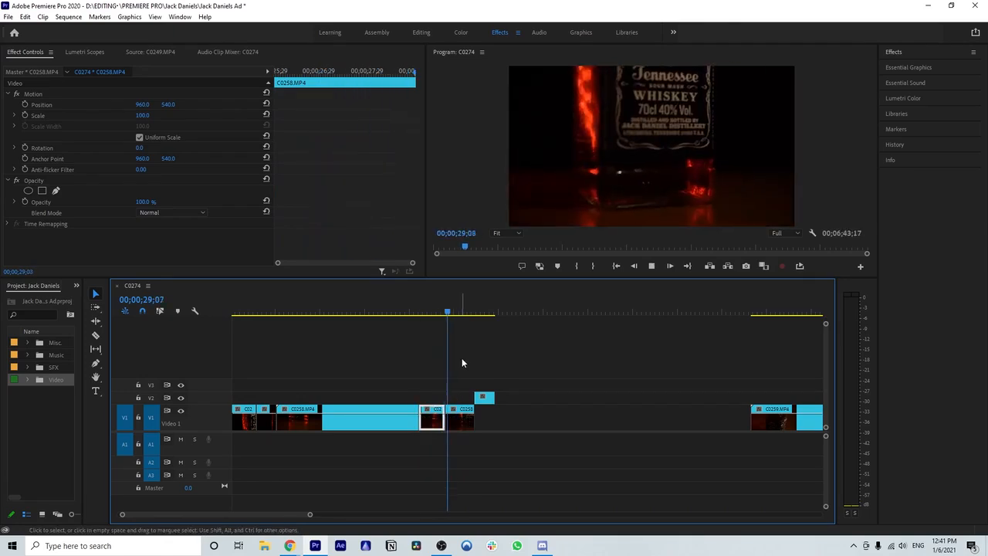
# - Delete the unused C0258.MP4 piece starting at 00;00;29;00 and move the remaining V2 part down to V1 against the preceding clip
pyautogui.click(460, 418)
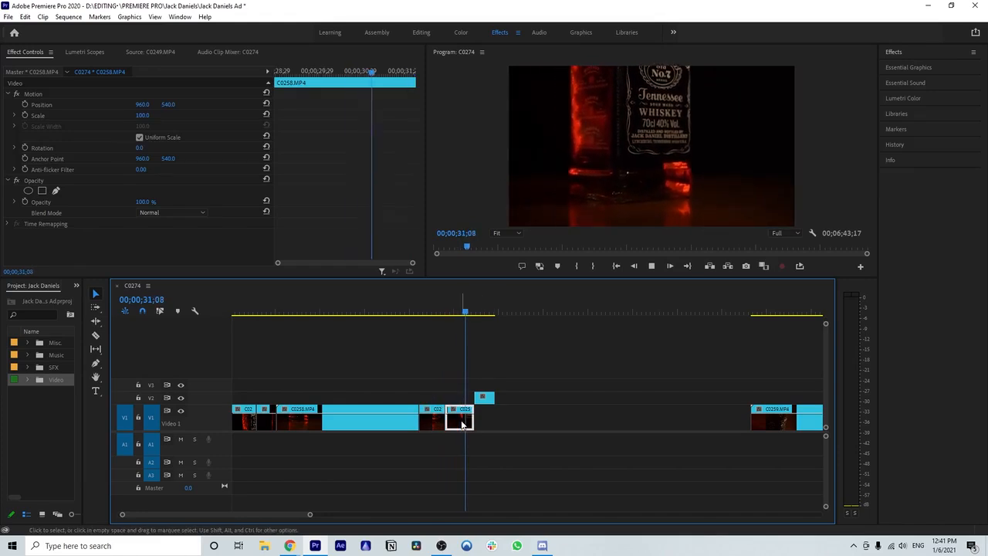
pyautogui.press('Delete')
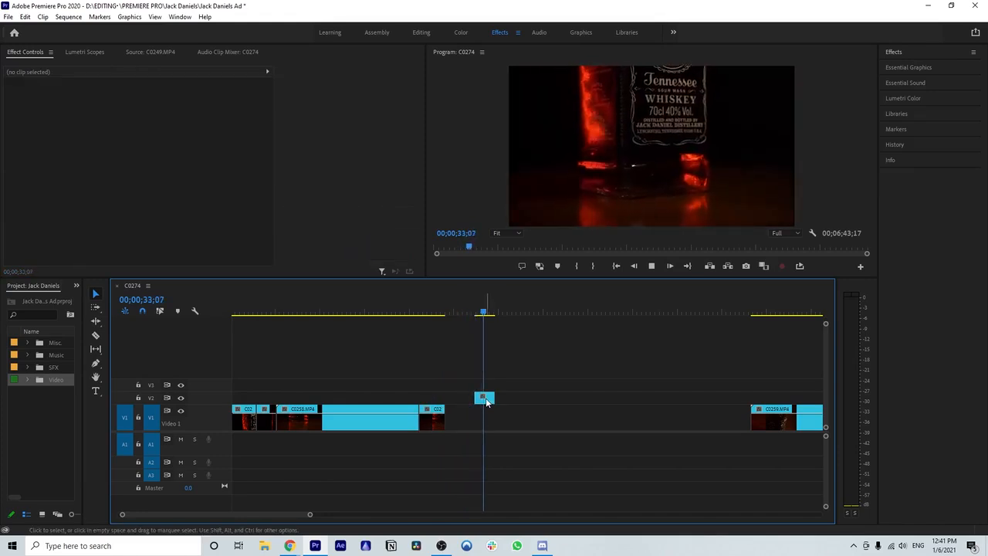
pyautogui.moveTo(484, 400); pyautogui.dragTo(451, 425)
pyautogui.moveTo(310, 517); pyautogui.dragTo(331, 519)
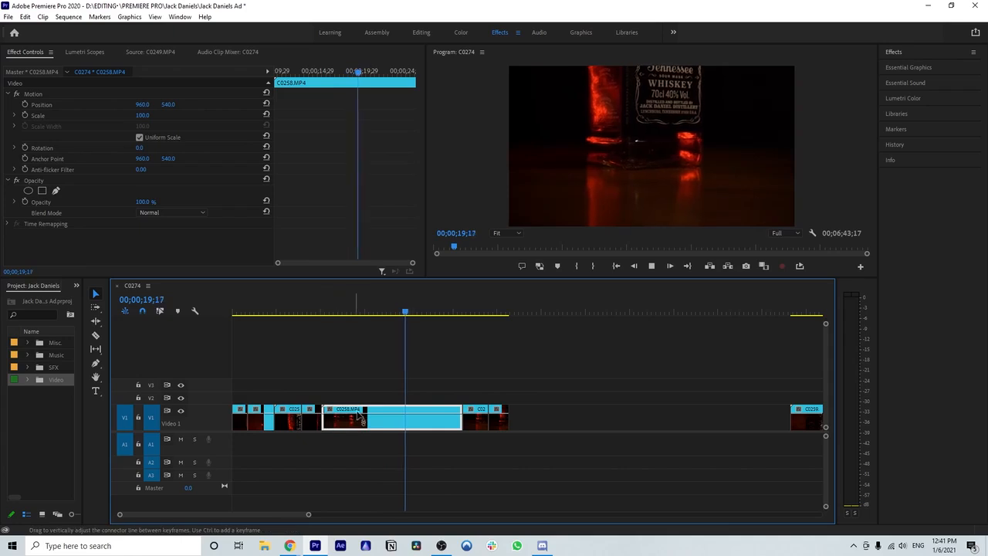
# - Delete the long leftover C0258.MP4 clip before the two kept parts and close the gap it leaves
pyautogui.press('space')
pyautogui.press('Delete')
pyautogui.click(413, 422)
pyautogui.press('Delete')
pyautogui.moveTo(301, 511); pyautogui.dragTo(453, 515)
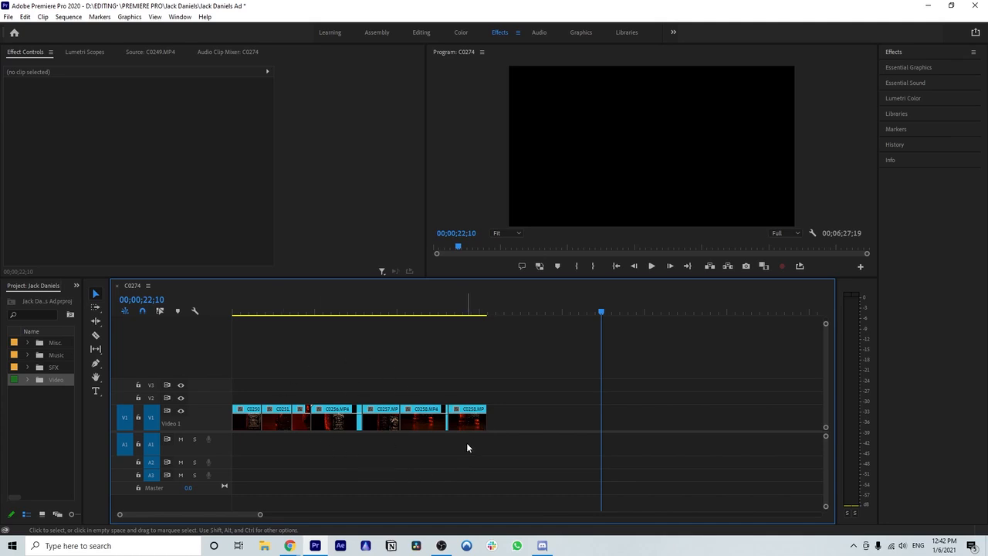
pyautogui.scroll(-4, 467, 447)
pyautogui.moveTo(268, 515); pyautogui.dragTo(344, 514)
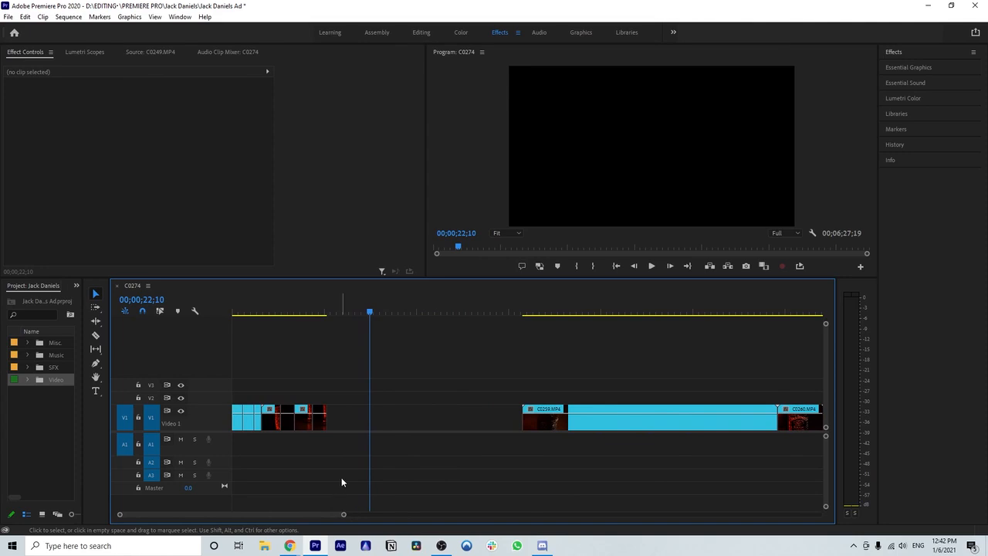
pyautogui.moveTo(343, 514); pyautogui.dragTo(488, 515)
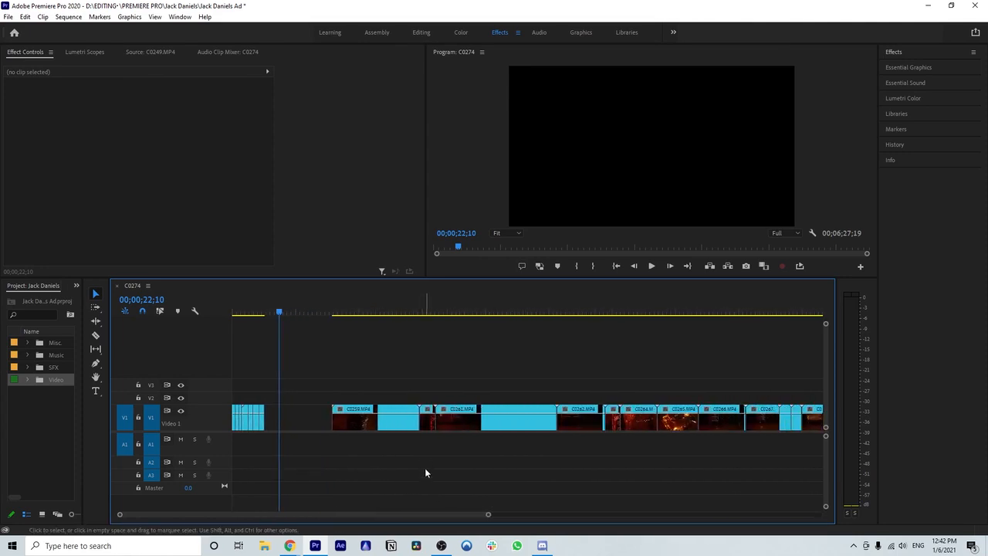
pyautogui.moveTo(489, 516); pyautogui.dragTo(427, 489)
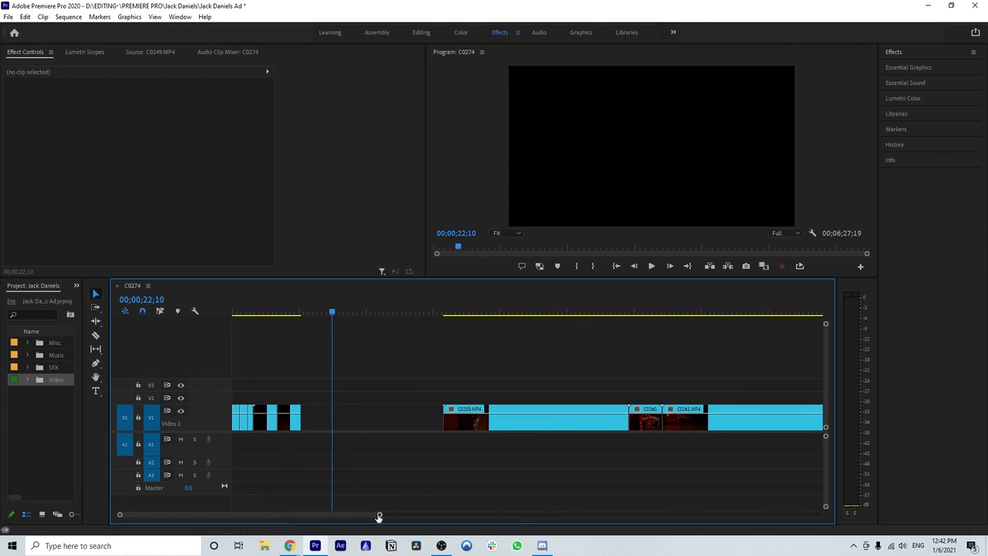
pyautogui.moveTo(379, 515); pyautogui.dragTo(358, 514)
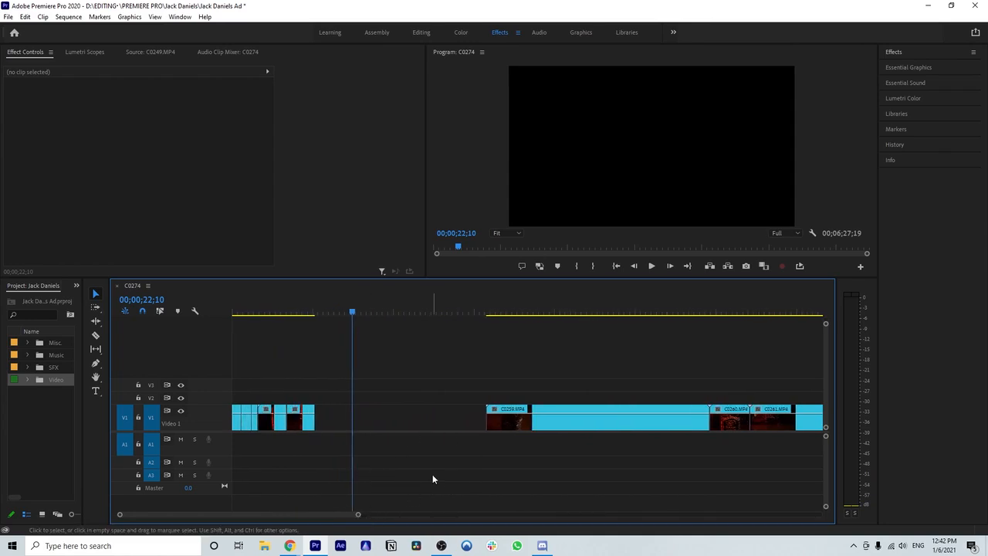
pyautogui.click(442, 546)
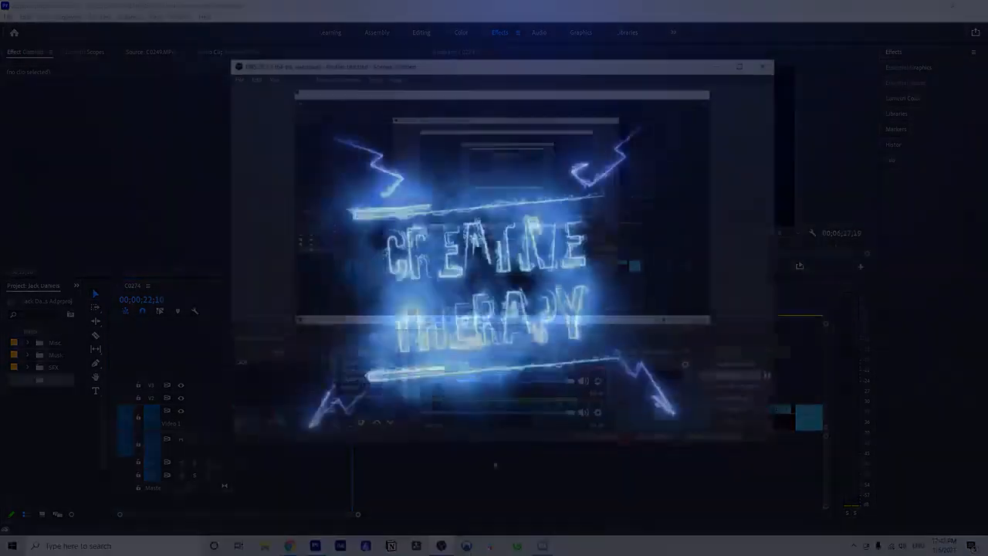